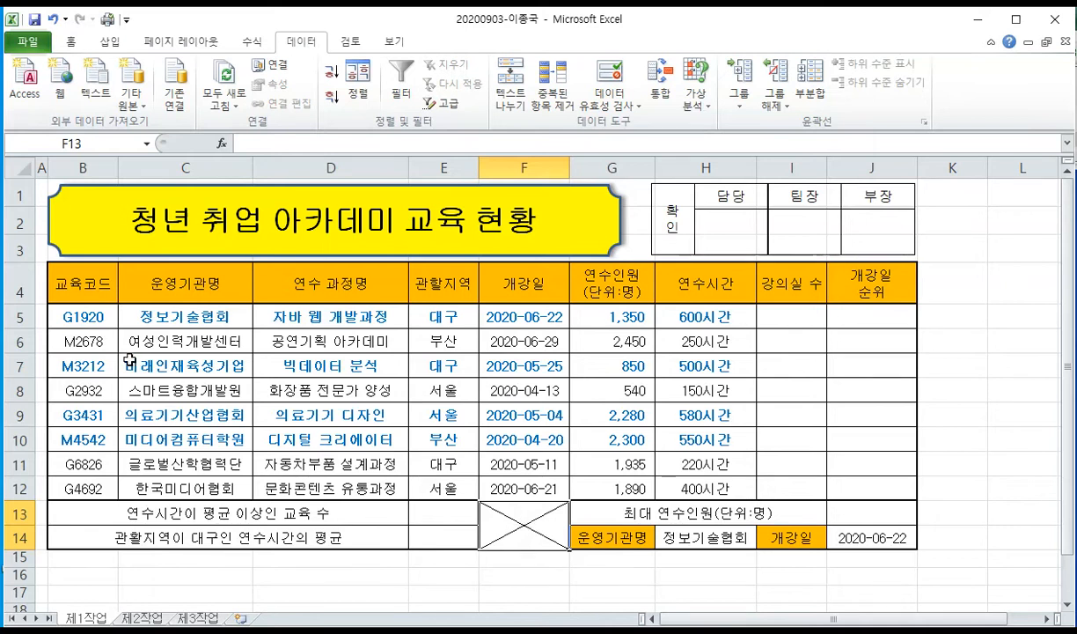
# - Copy the table range B4:H12 from sheet 제1작업 and paste it at cell B2 of sheet 제2작업
pyautogui.moveTo(86, 281); pyautogui.dragTo(671, 488)
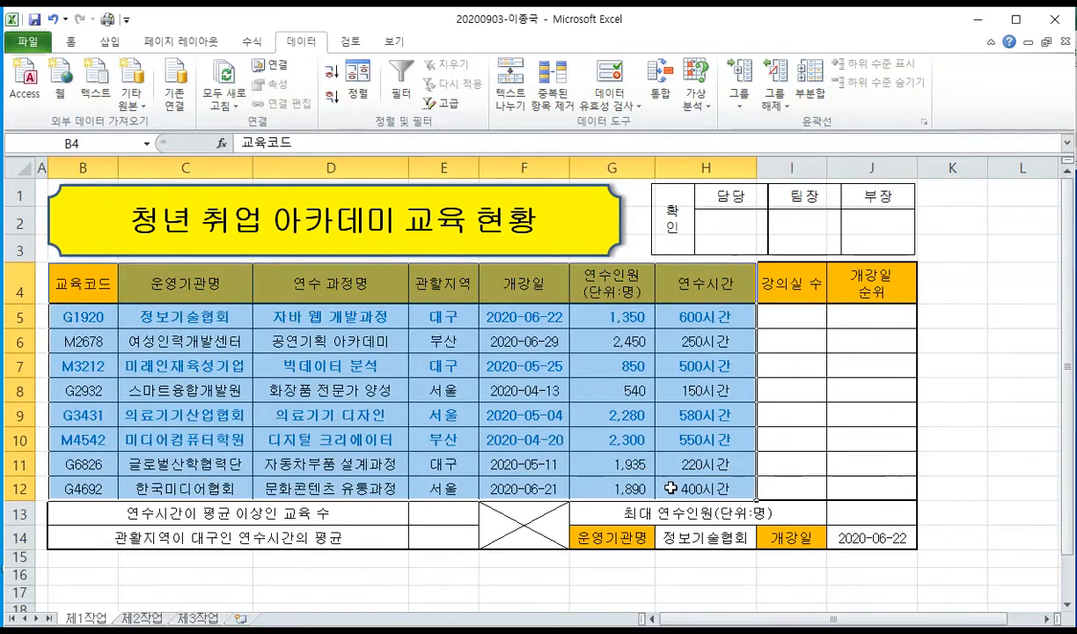
pyautogui.hotkey('ctrl', 'c')
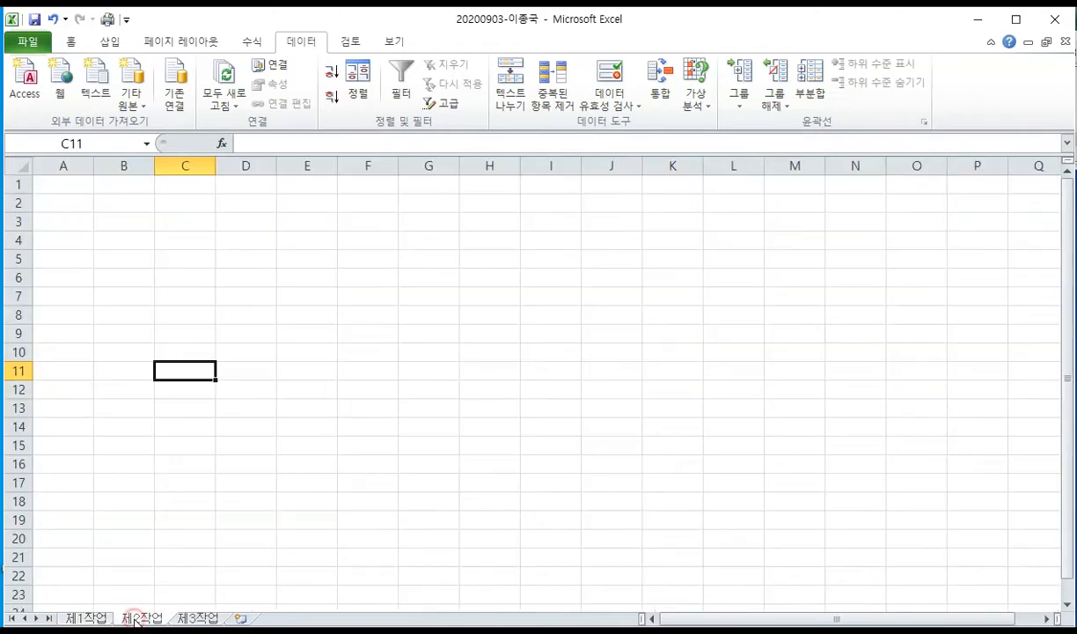
pyautogui.click(137, 619)
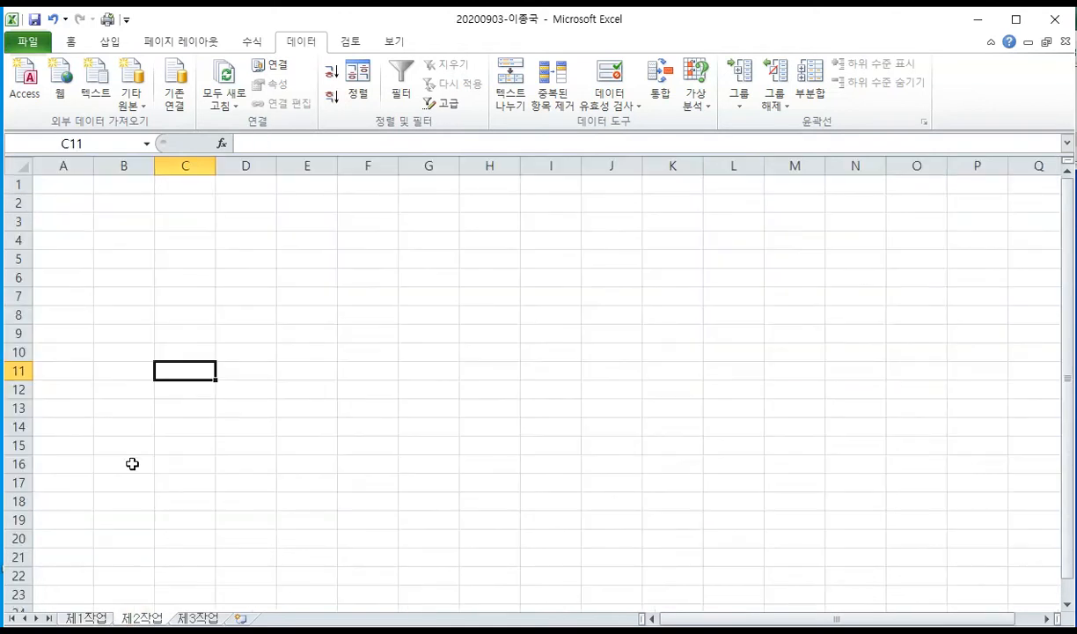
pyautogui.click(128, 207)
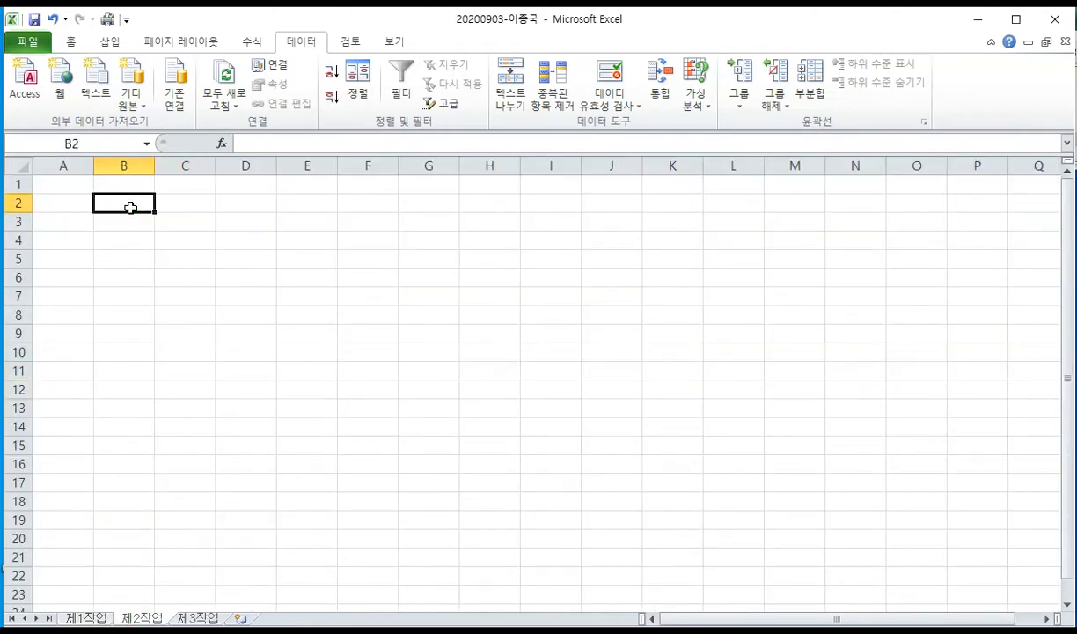
pyautogui.hotkey('ctrl', 'v')
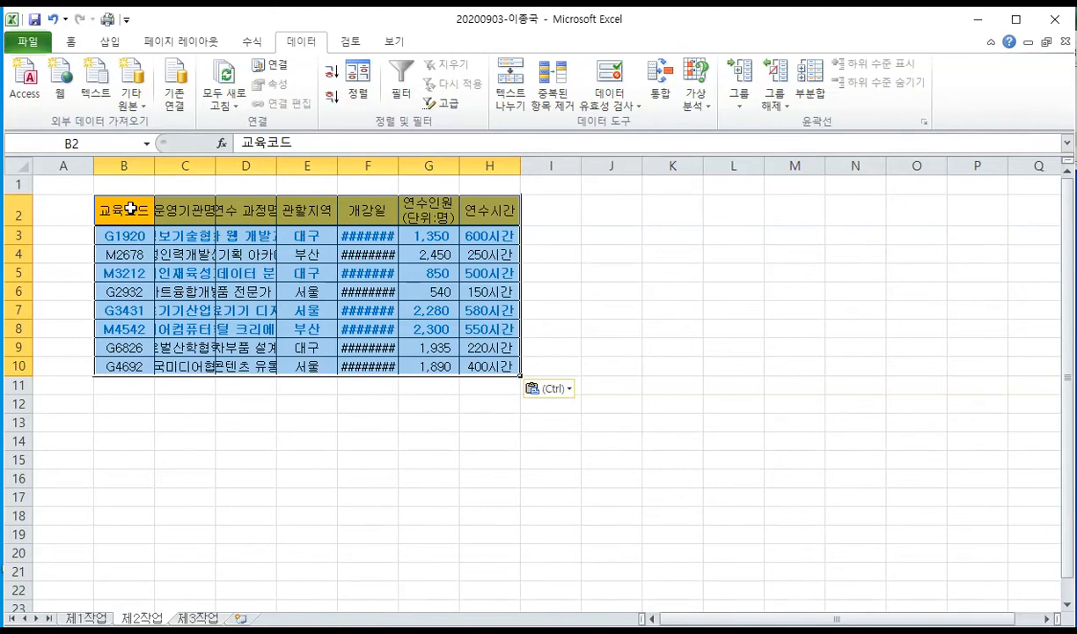
# - Set the width of column A on sheet 제2작업 to 1
pyautogui.click(69, 164)
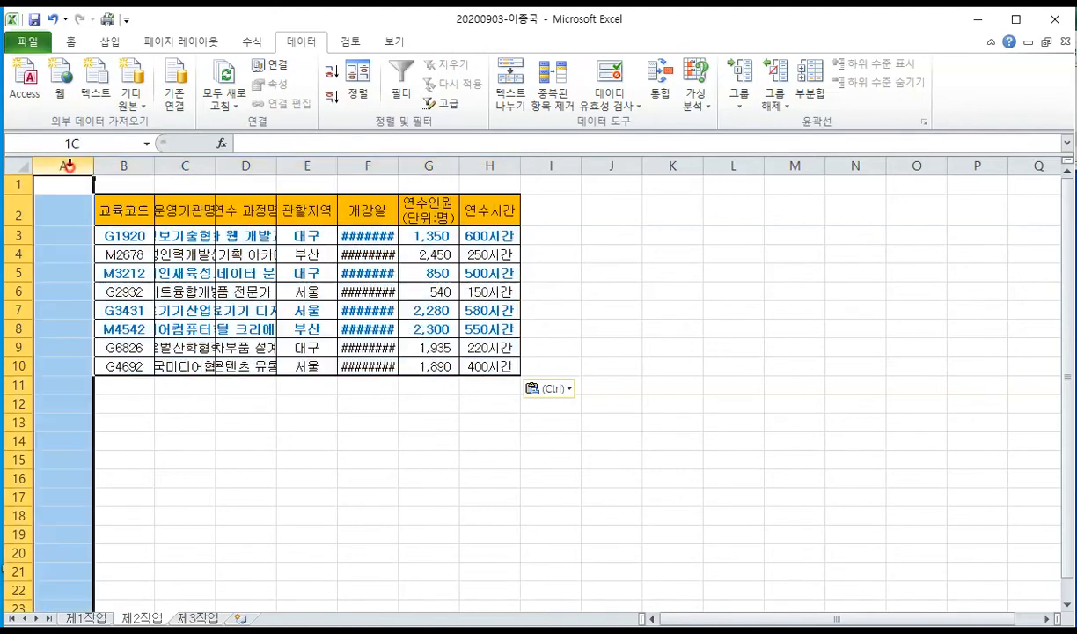
pyautogui.rightClick(68, 162)
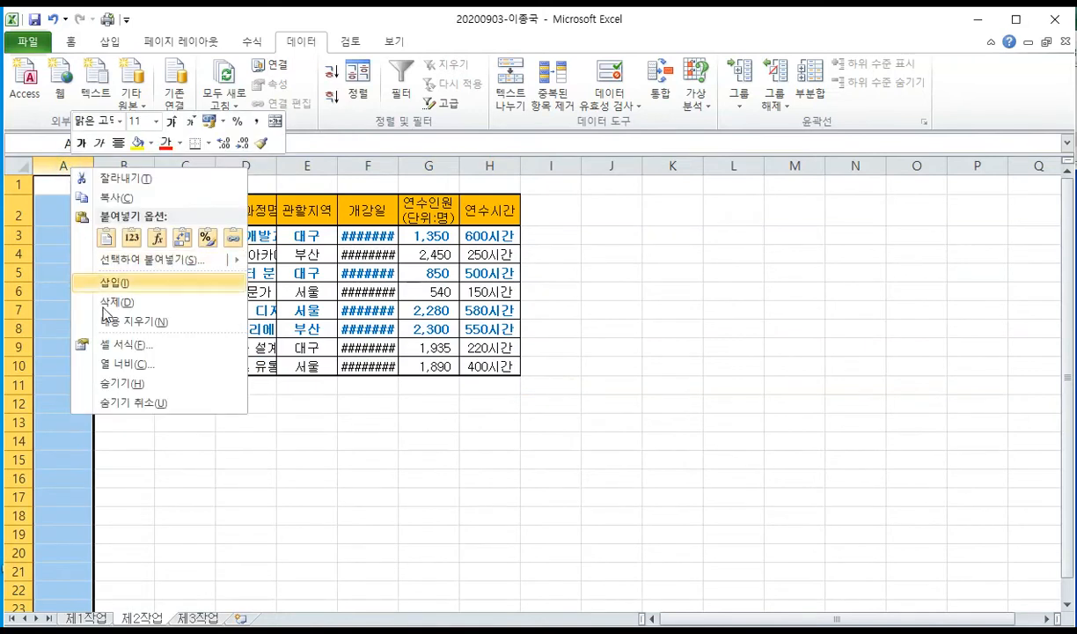
pyautogui.click(119, 362)
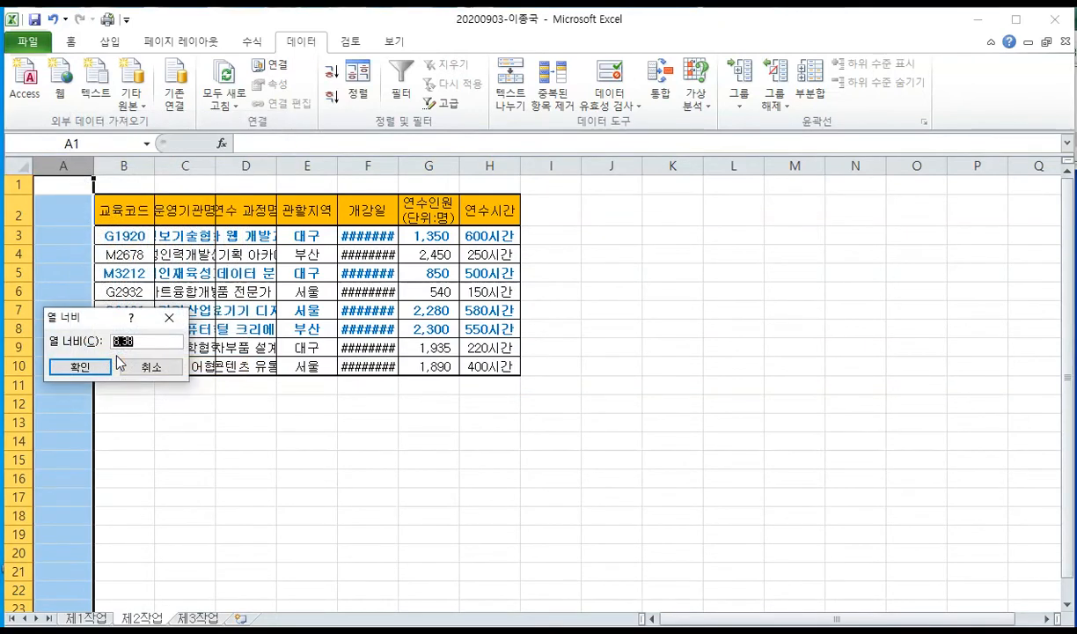
pyautogui.write('1')
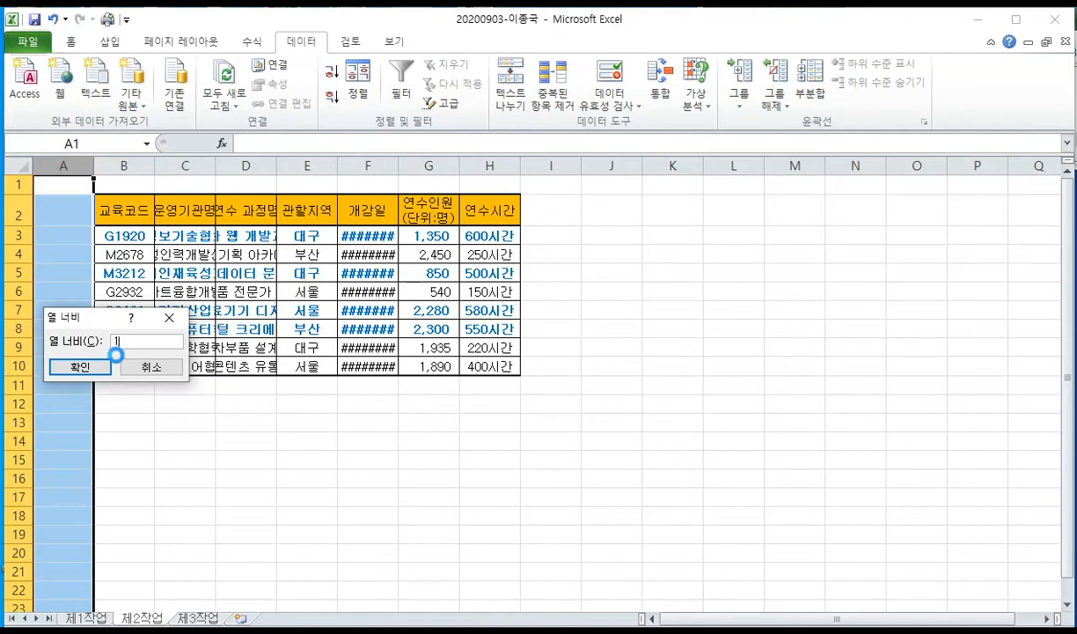
pyautogui.press('Return')
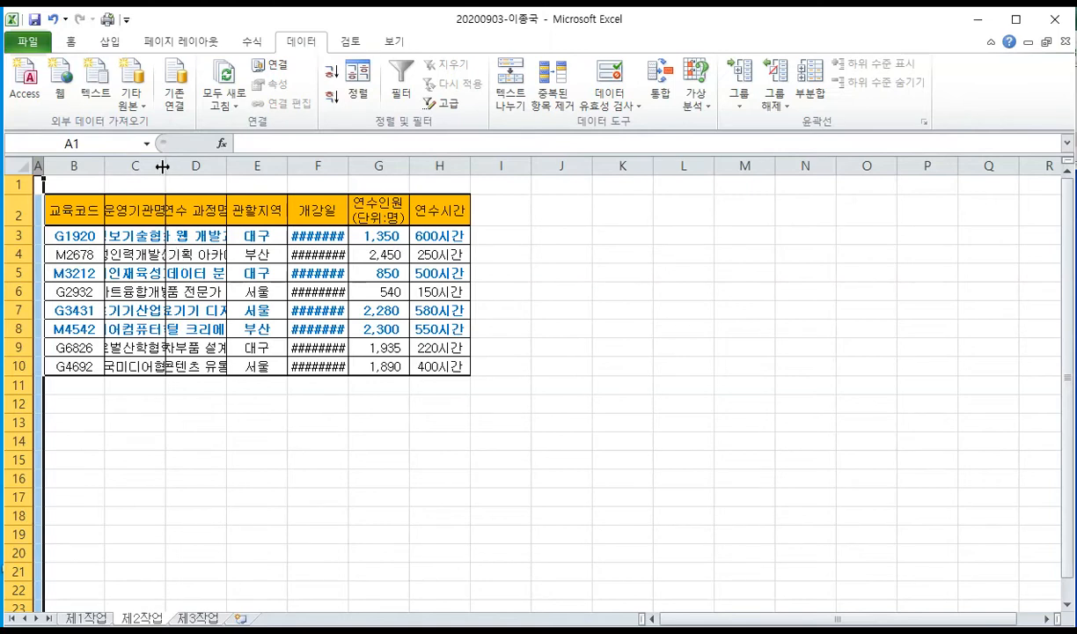
# - Auto-fit the widths of columns C, D and F to their contents in the pasted table
pyautogui.doubleClick(163, 167)
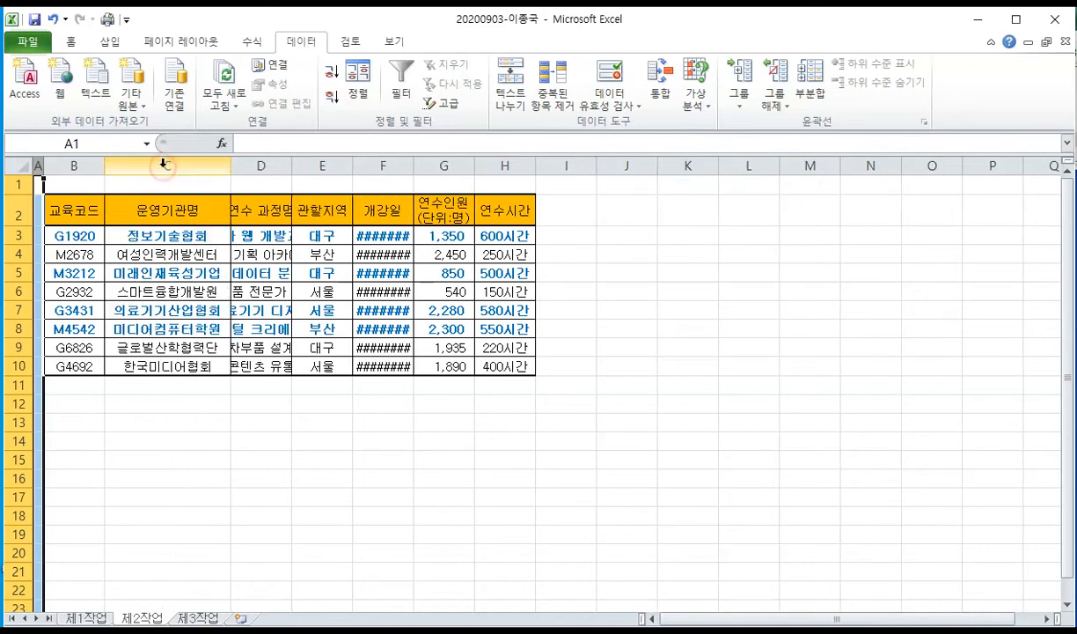
pyautogui.doubleClick(290, 168)
pyautogui.moveTo(490, 165); pyautogui.dragTo(490, 165)
pyautogui.doubleClick(490, 164)
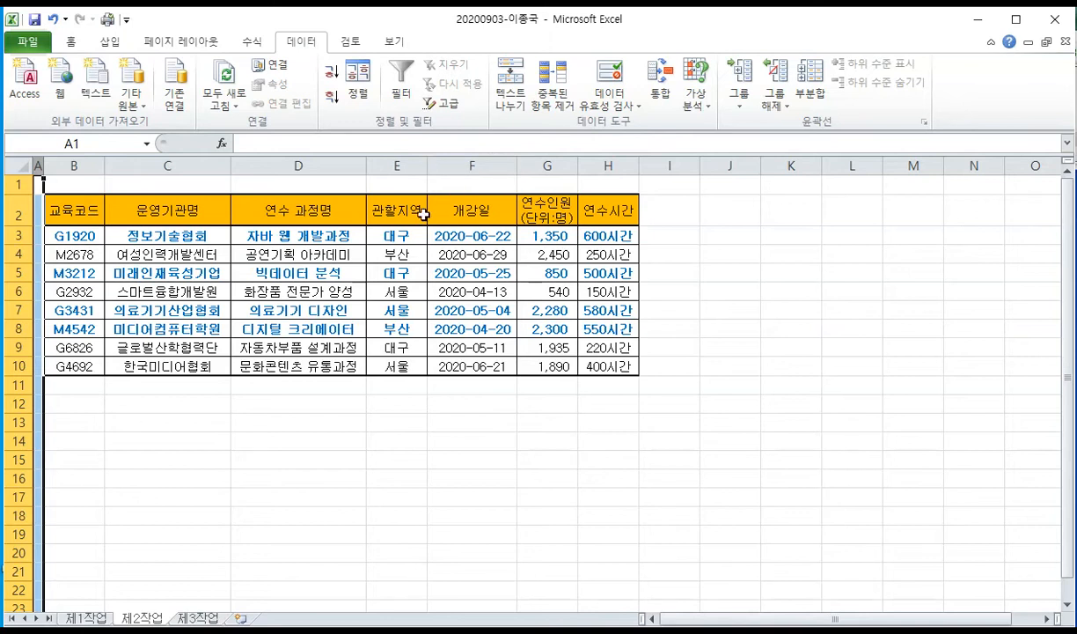
# - Copy the 관할지역 header from E2 to B14 as the first criteria heading
pyautogui.click(411, 216)
pyautogui.hotkey('ctrl', 'c')
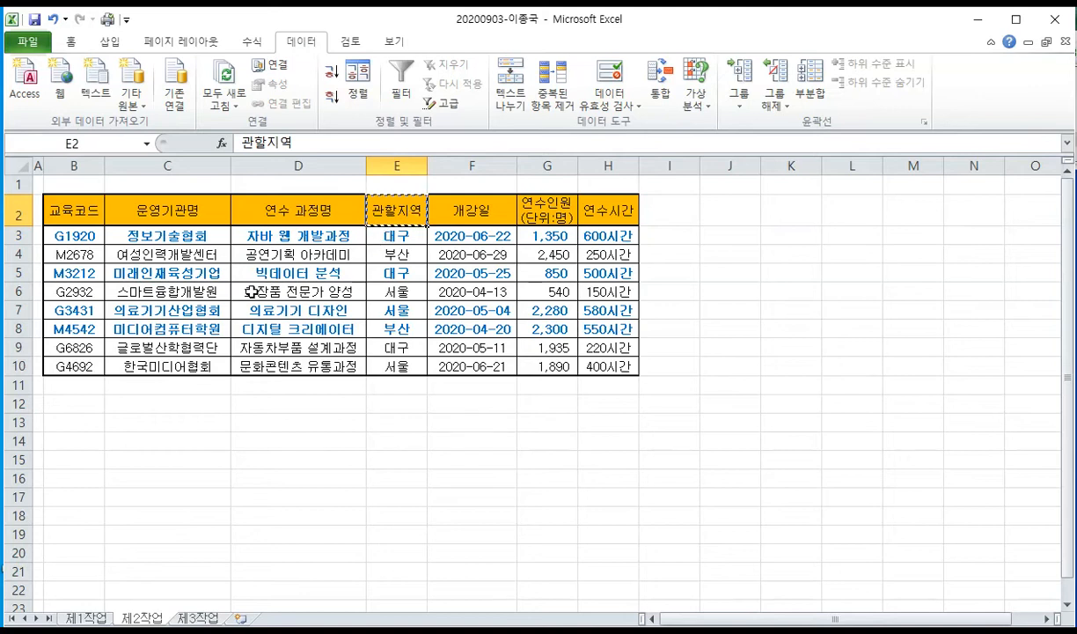
pyautogui.click(63, 440)
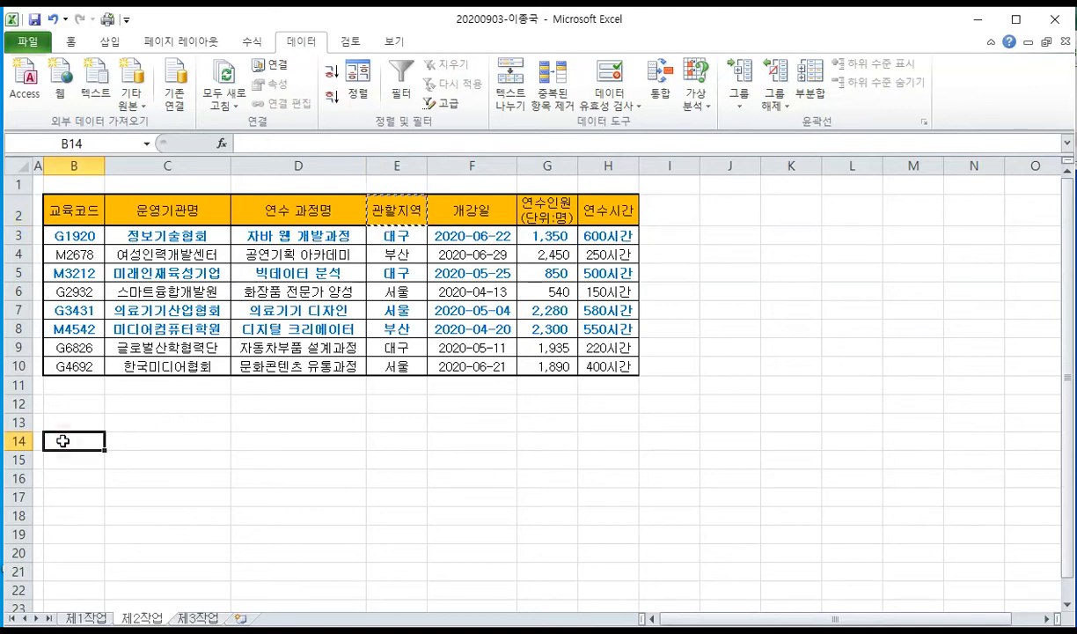
pyautogui.hotkey('ctrl', 'v')
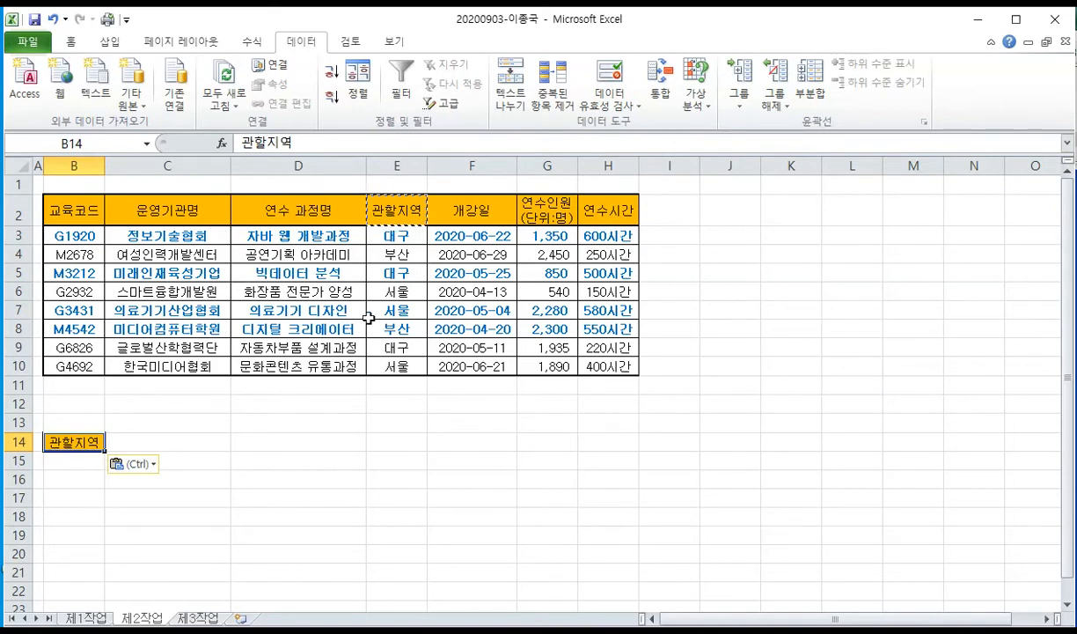
# - Enter 서울 in B15 as the criterion under the 관할지역 heading
pyautogui.click(94, 478)
pyautogui.click(88, 462)
pyautogui.write('tjdnf')
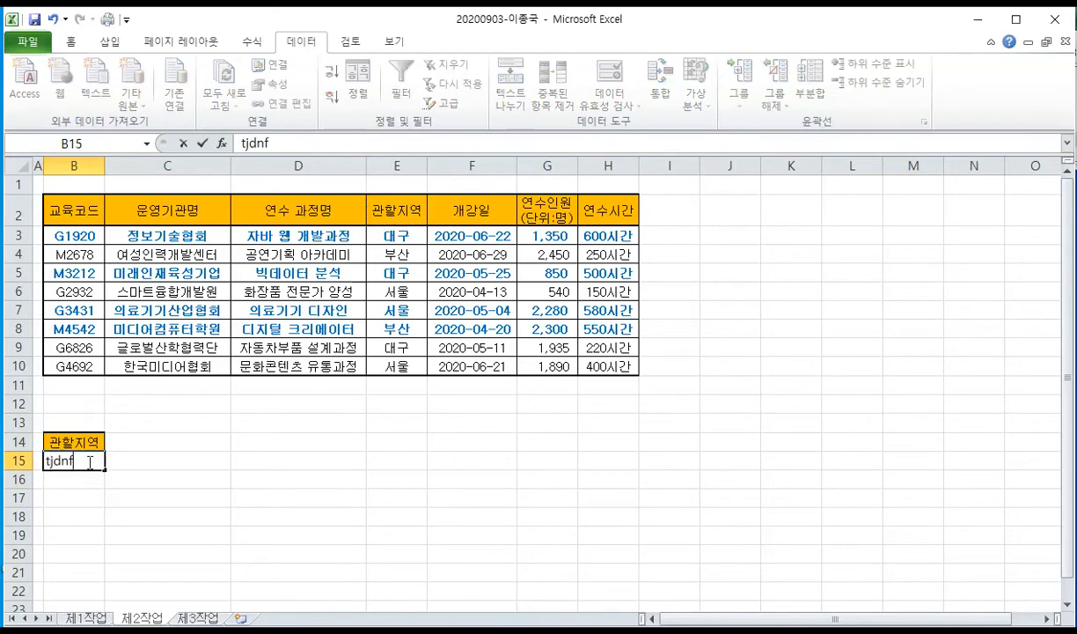
pyautogui.press('BackSpace')
pyautogui.press('BackSpace')
pyautogui.press('BackSpace')
pyautogui.press('BackSpace')
pyautogui.press('BackSpace')
pyautogui.write('성울')
pyautogui.press('Return')
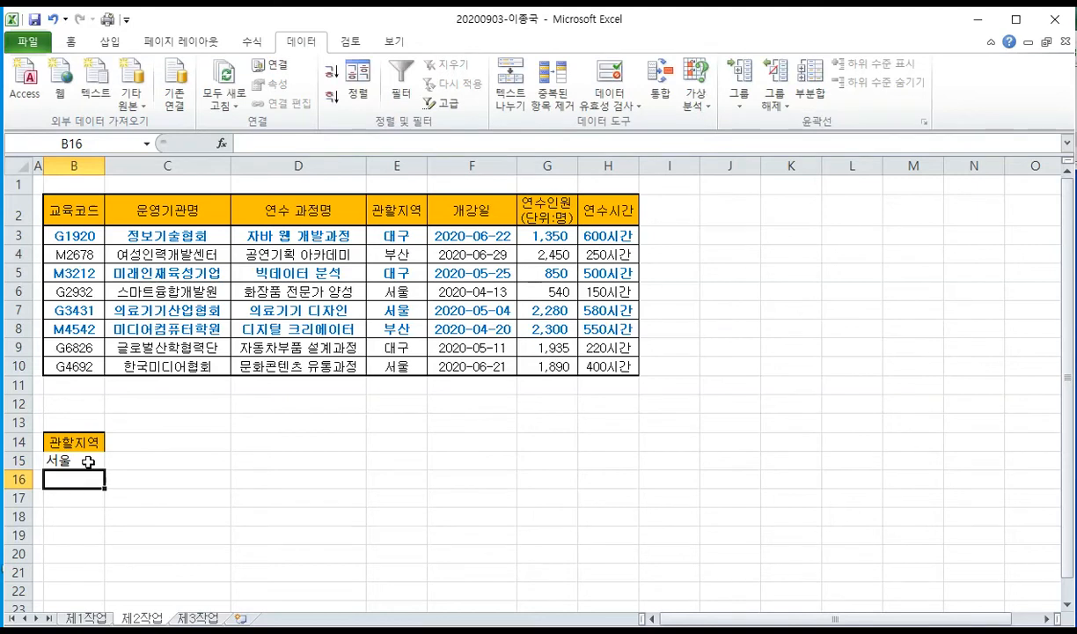
# - Copy the 개강일 header from F2 to C14 as the second criteria heading
pyautogui.click(483, 209)
pyautogui.hotkey('ctrl', 'c')
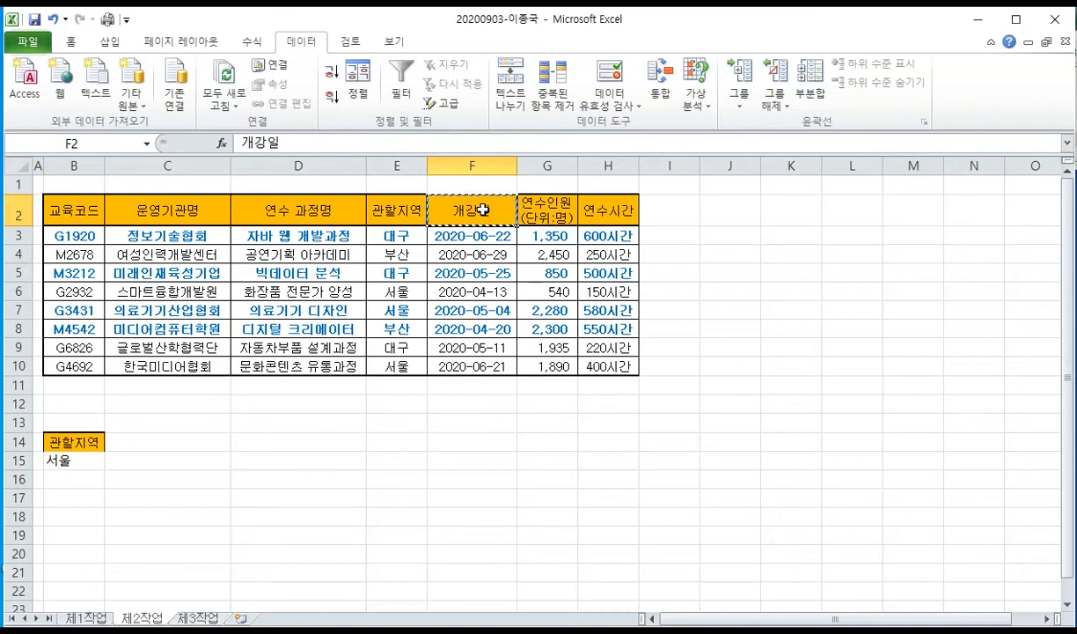
pyautogui.click(132, 443)
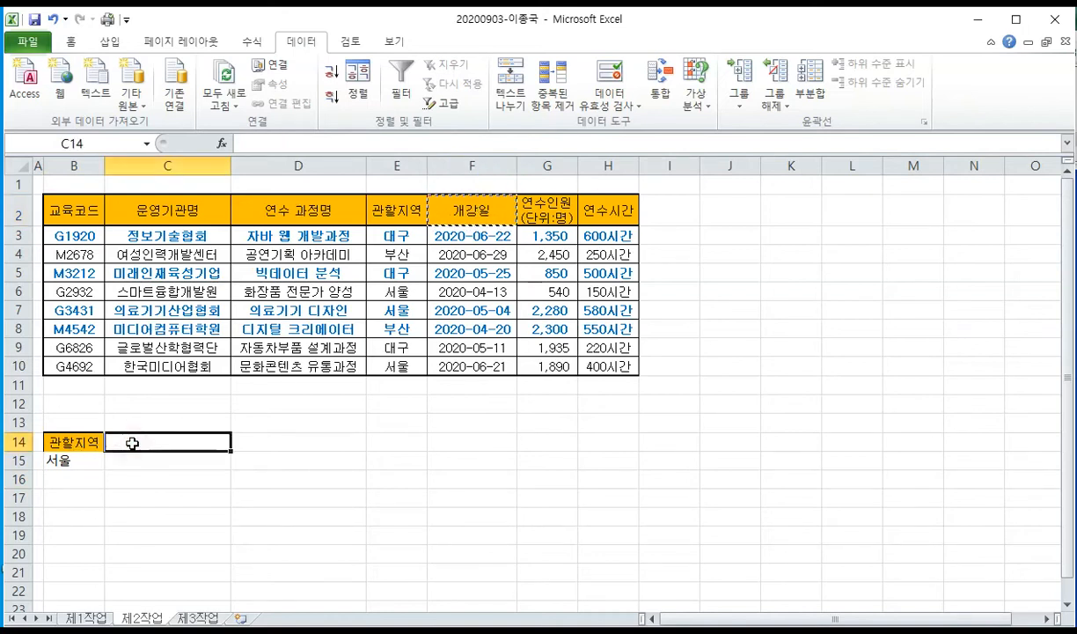
pyautogui.hotkey('ctrl', 'v')
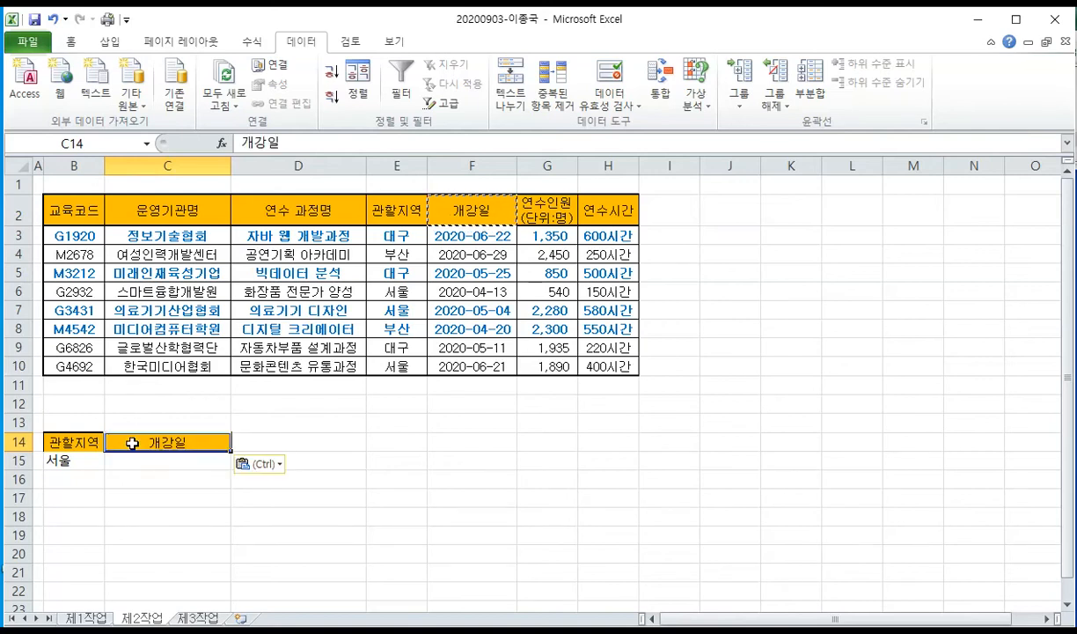
# - Enter the date criterion >=2020-06-01 in C16, one row below 서울, so the two conditions combine as OR
pyautogui.click(91, 461)
pyautogui.moveTo(91, 461); pyautogui.dragTo(121, 468)
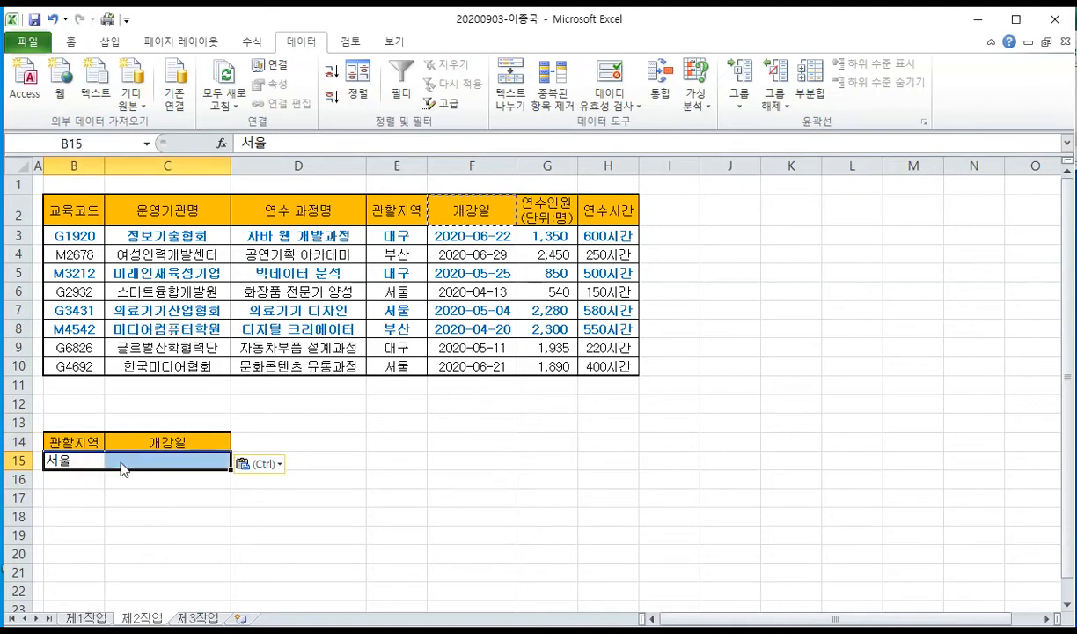
pyautogui.click(123, 463)
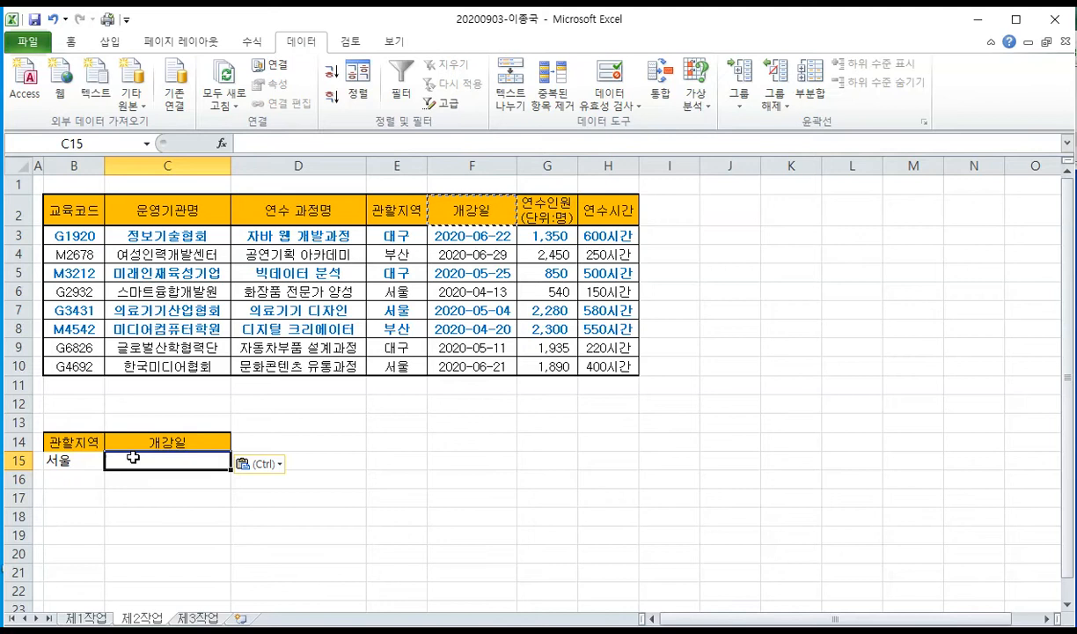
pyautogui.click(129, 477)
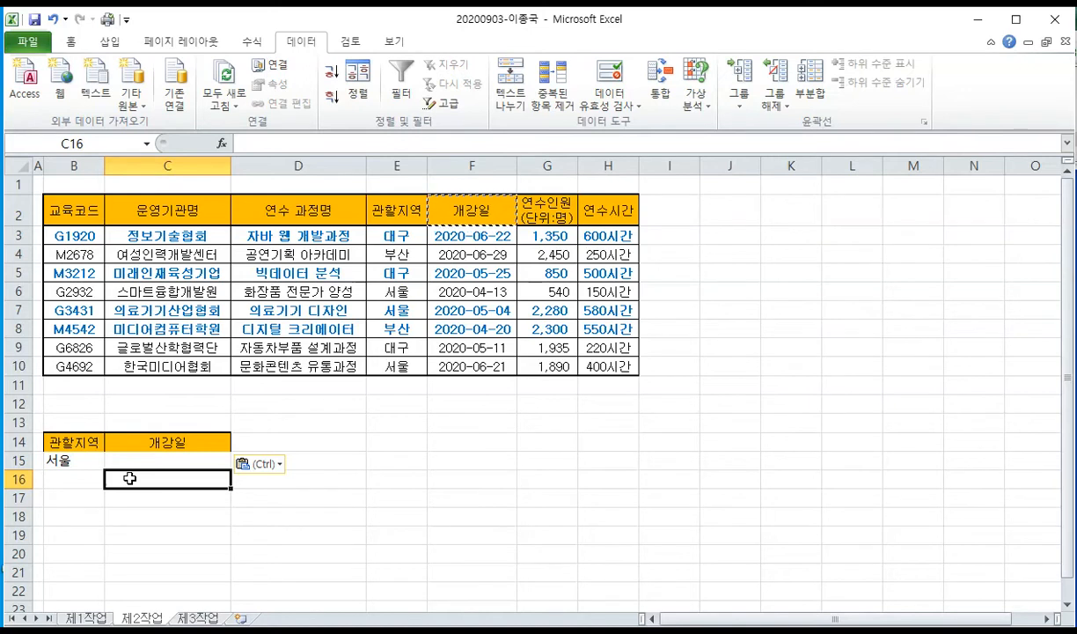
pyautogui.write('>=')
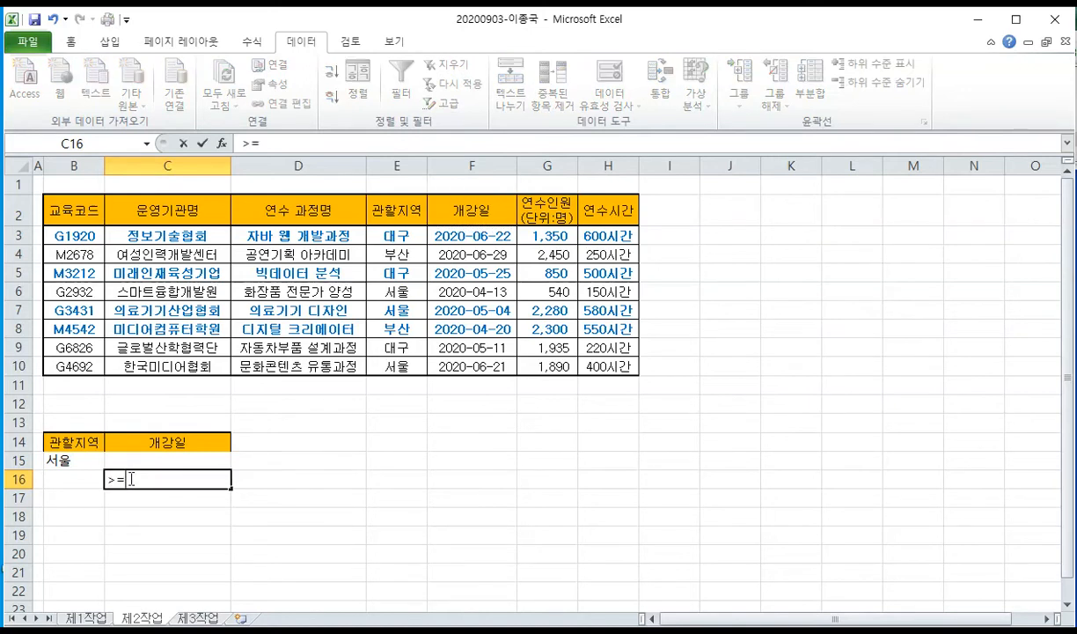
pyautogui.write('2020-06-01')
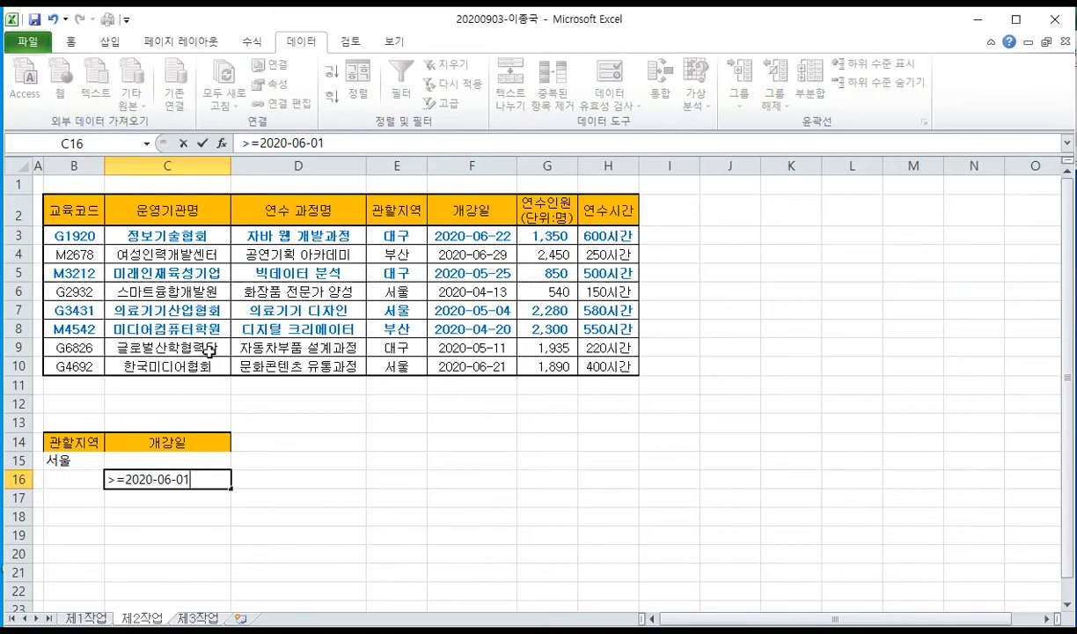
pyautogui.click(293, 287)
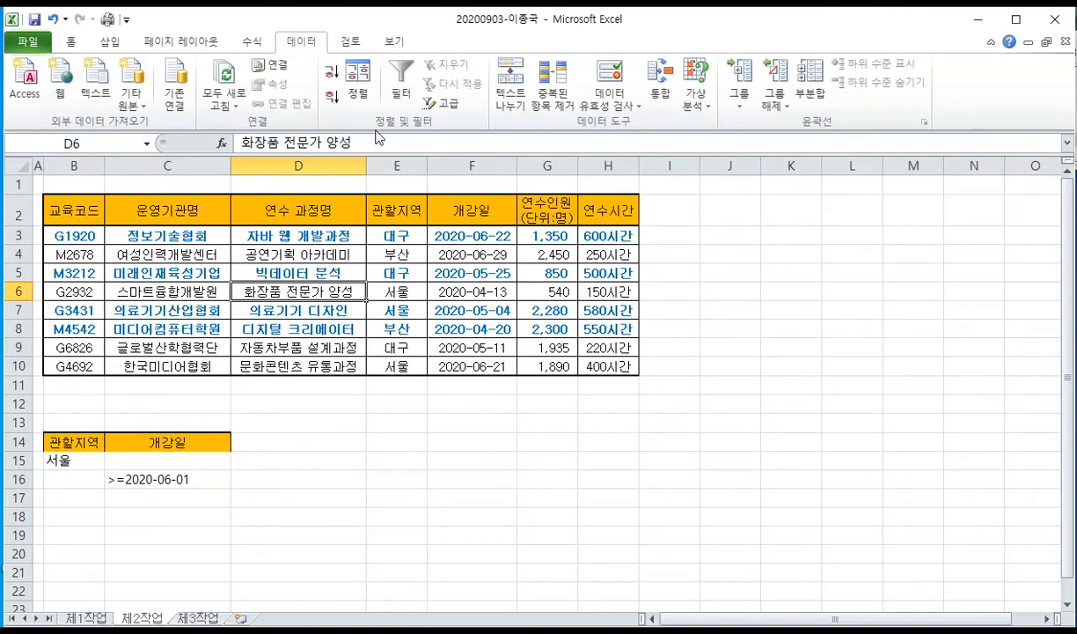
# - Apply an advanced filter to list range B2:H10 with criteria range B14:C16, copying the results to another location at B18
pyautogui.click(452, 110)
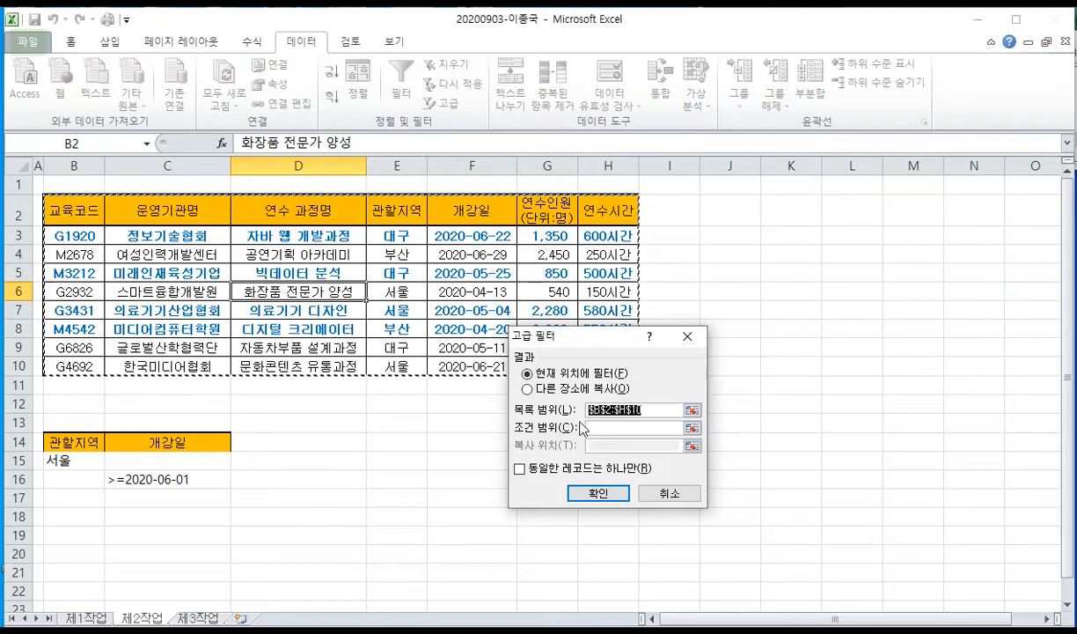
pyautogui.moveTo(80, 211); pyautogui.dragTo(586, 366)
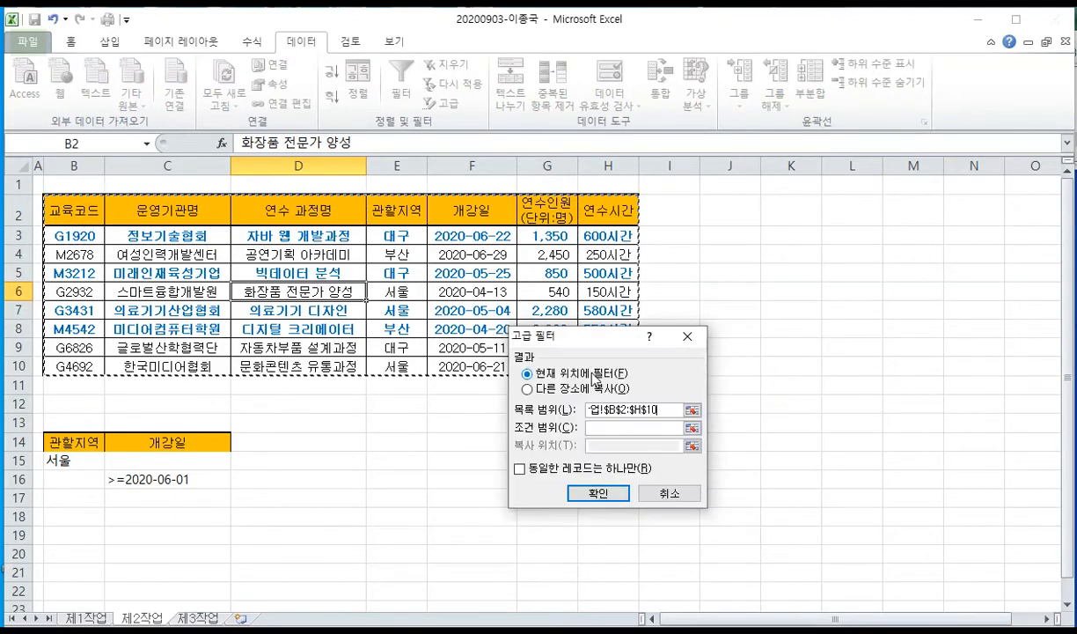
pyautogui.click(597, 430)
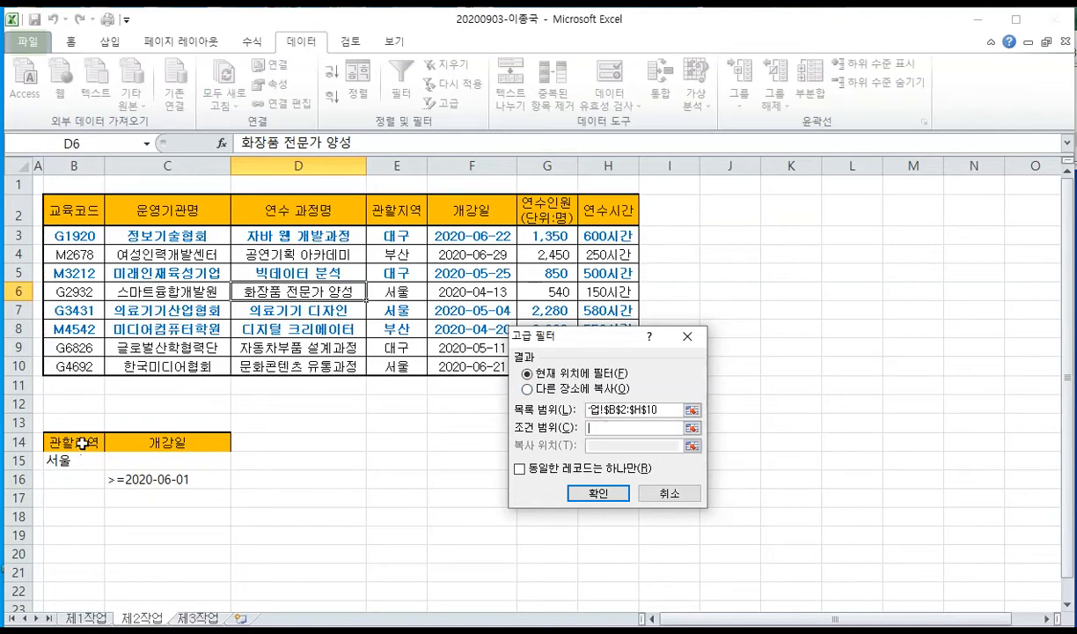
pyautogui.moveTo(82, 442); pyautogui.dragTo(117, 479)
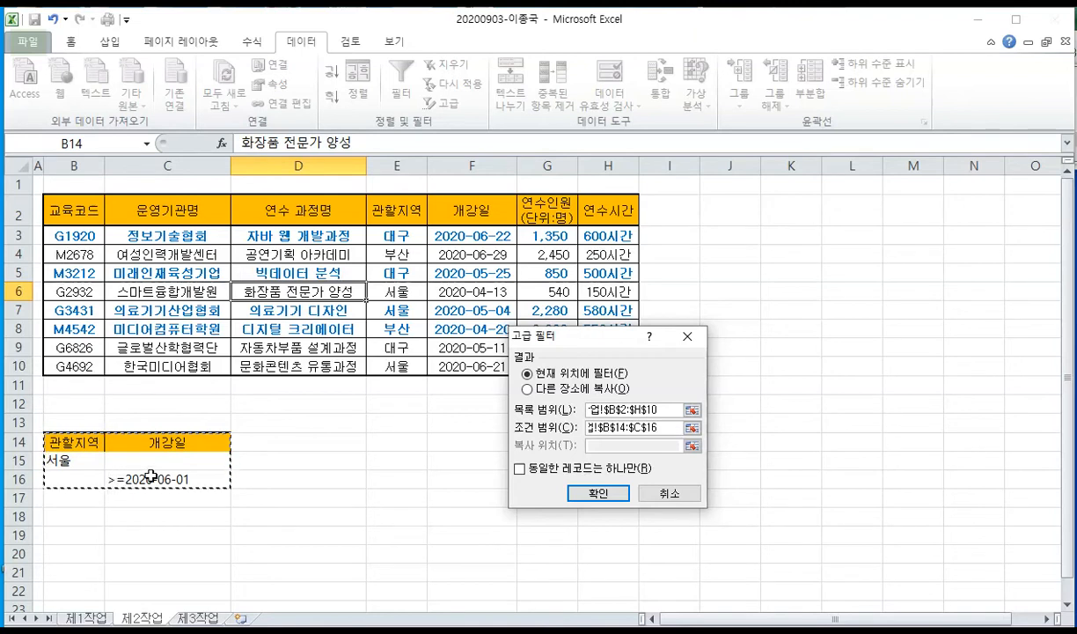
pyautogui.click(598, 447)
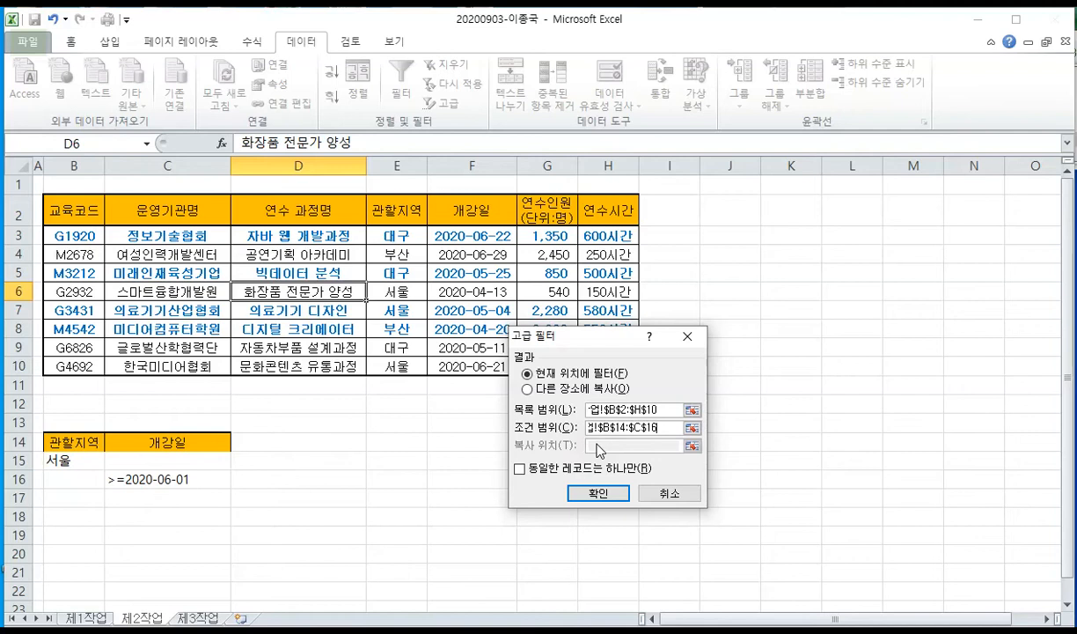
pyautogui.click(526, 389)
pyautogui.click(591, 445)
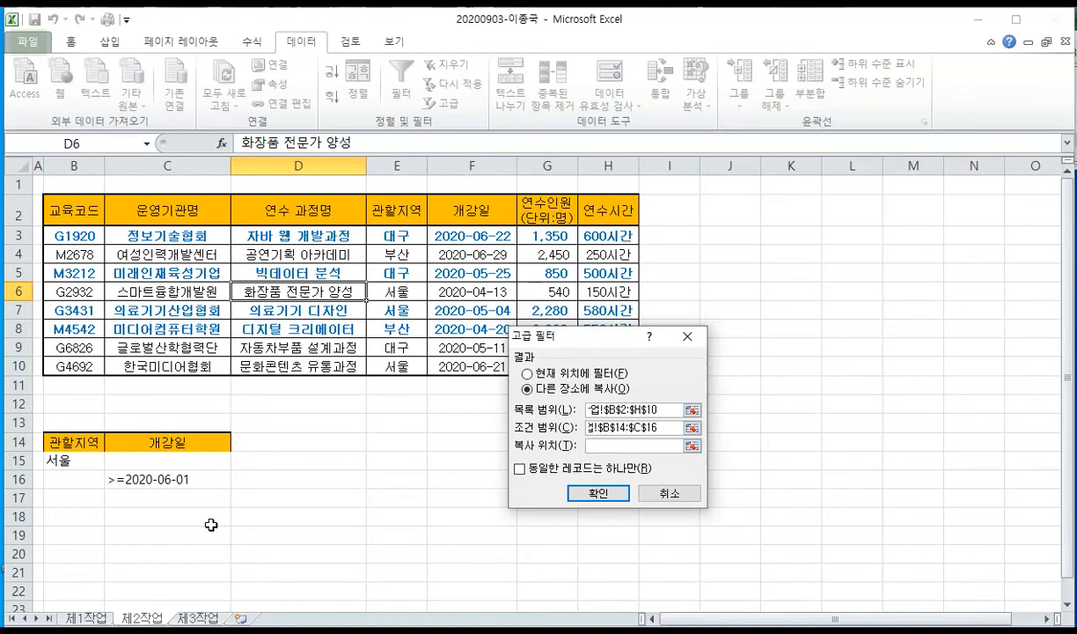
pyautogui.click(74, 520)
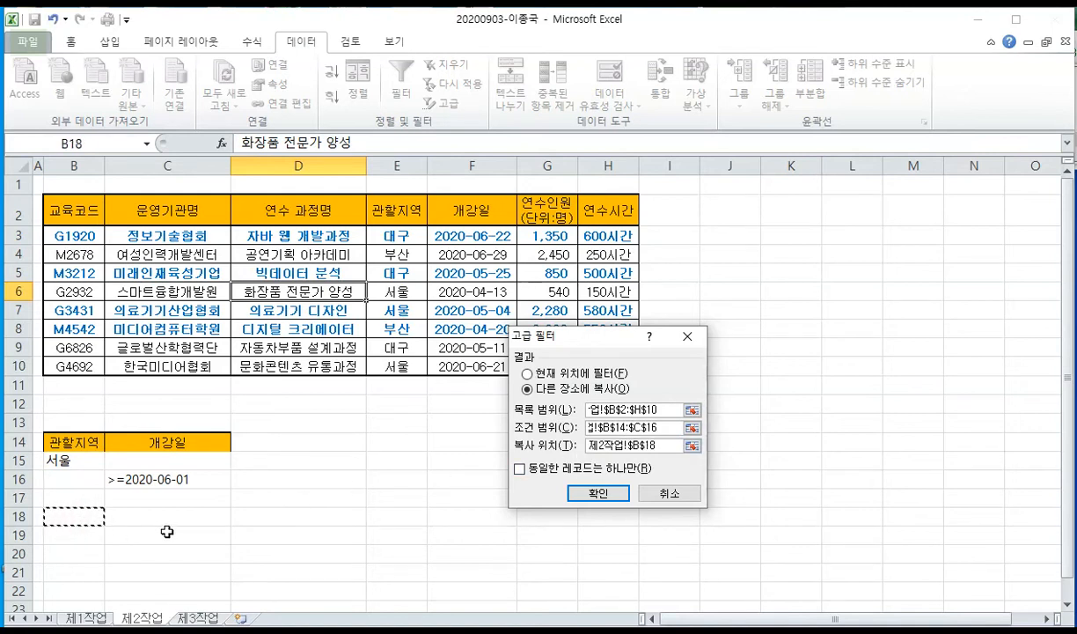
pyautogui.click(589, 493)
# - Remove the fill colour from the extracted table B18:H23, including its orange header row
pyautogui.scroll(-2, 571, 488)
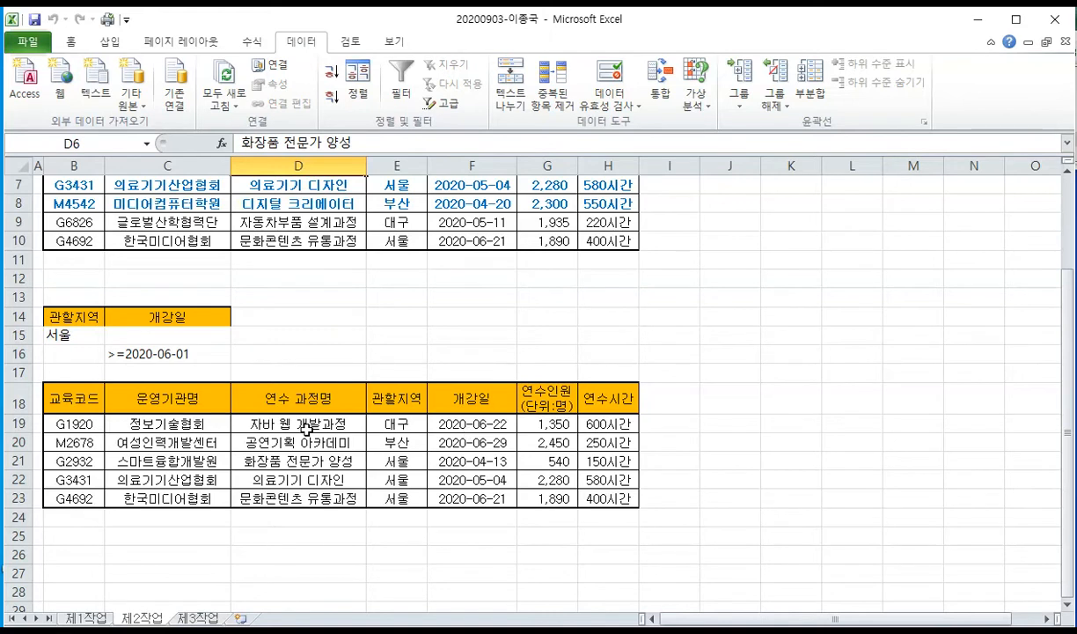
pyautogui.moveTo(76, 396); pyautogui.dragTo(621, 495)
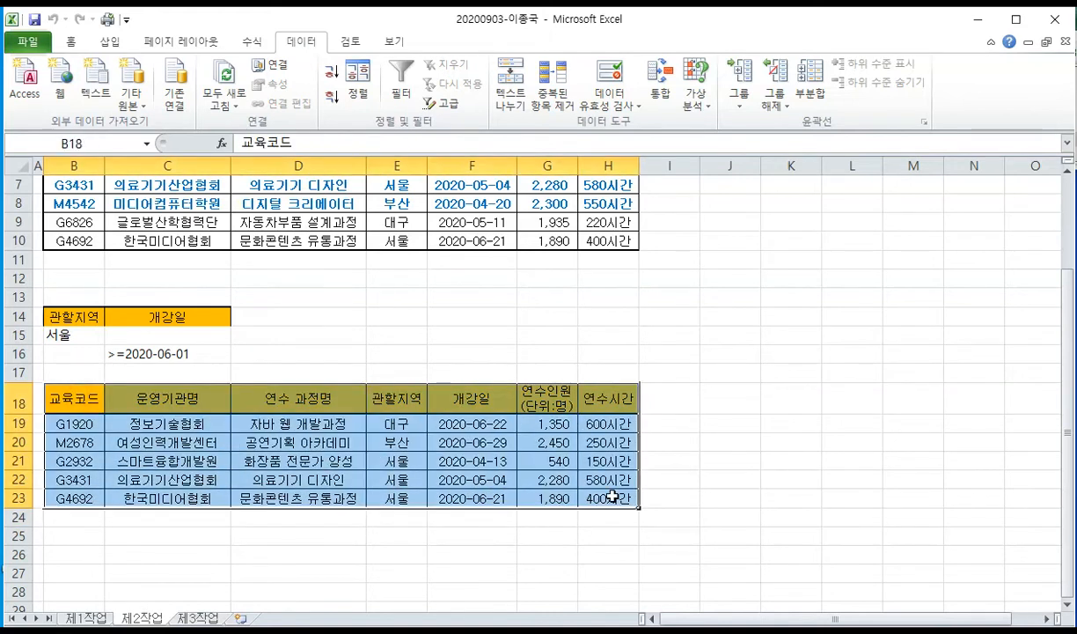
pyautogui.rightClick(305, 390)
pyautogui.click(388, 439)
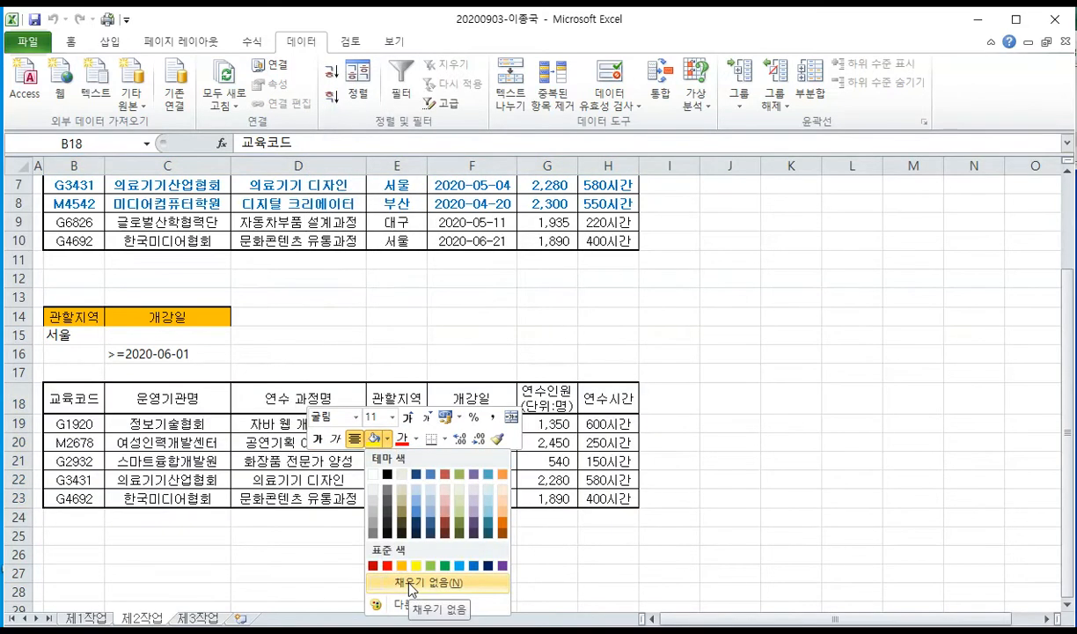
pyautogui.click(408, 582)
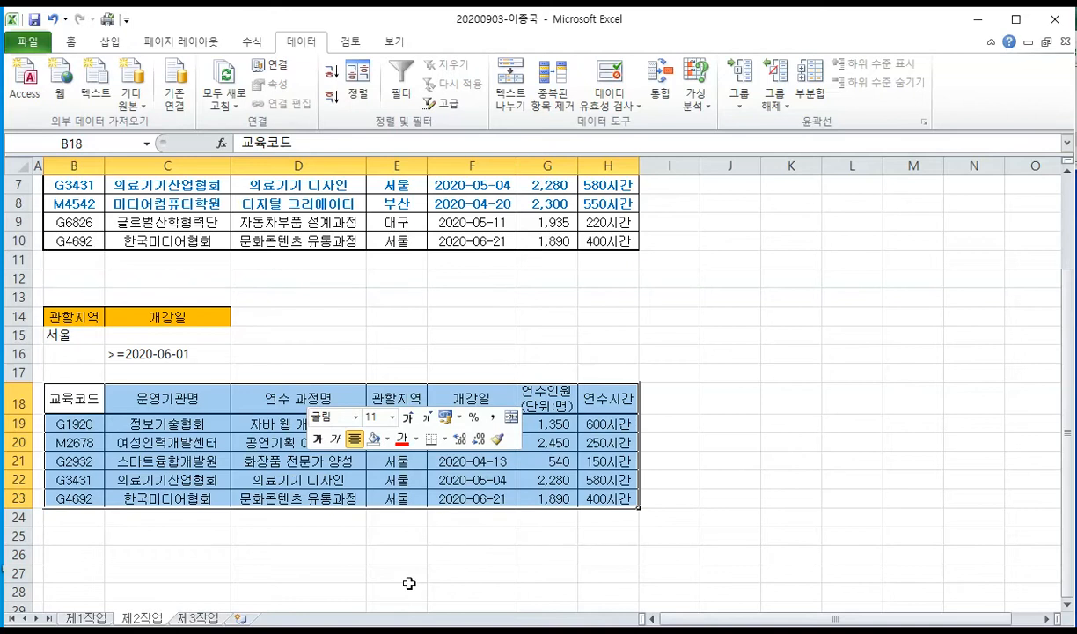
# - Format B18:H23 as a table with headers, using the orange style in the first row of the 보통 group
pyautogui.click(71, 42)
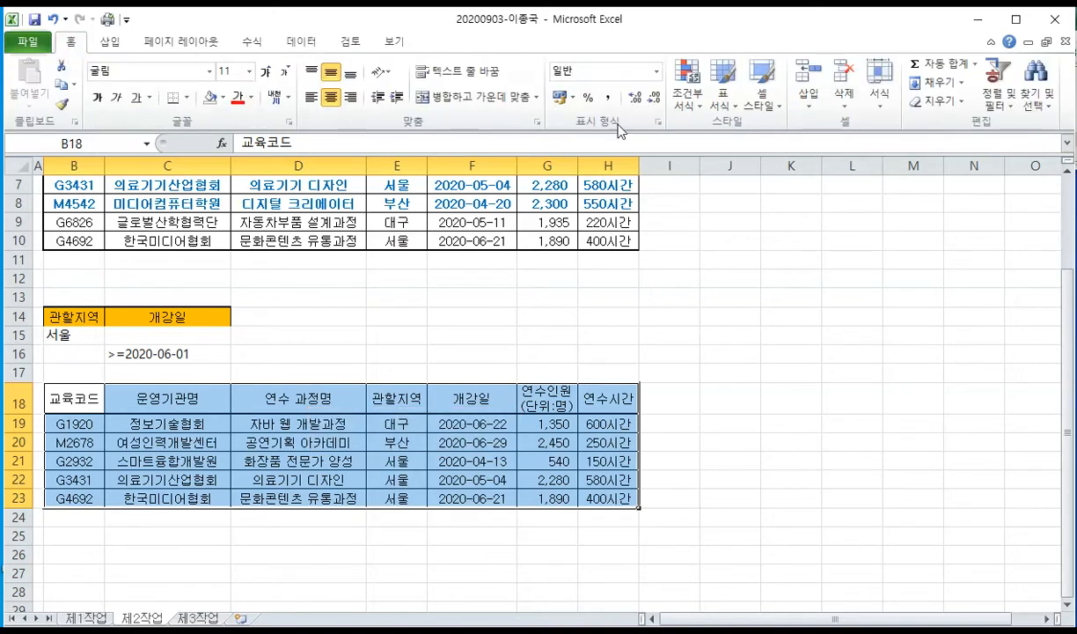
pyautogui.click(733, 103)
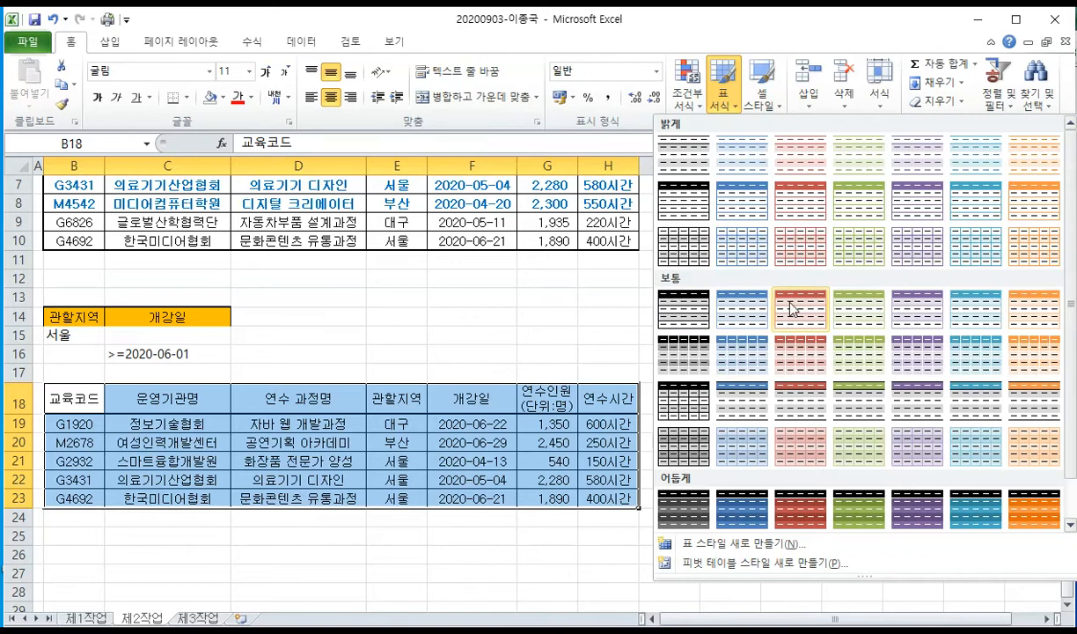
pyautogui.click(1041, 317)
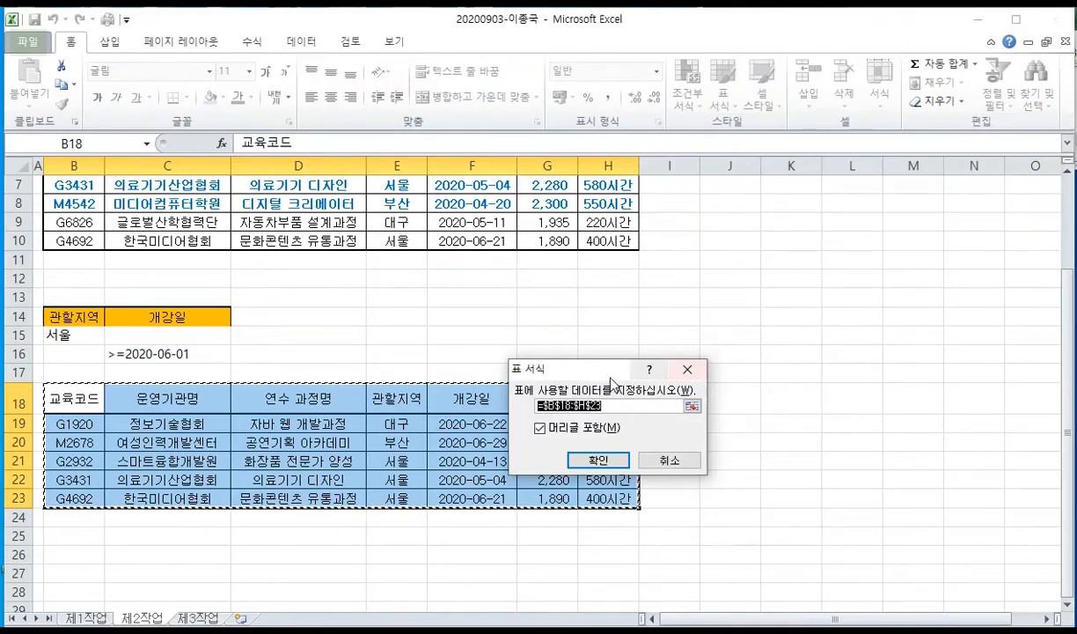
pyautogui.moveTo(572, 368); pyautogui.dragTo(550, 269)
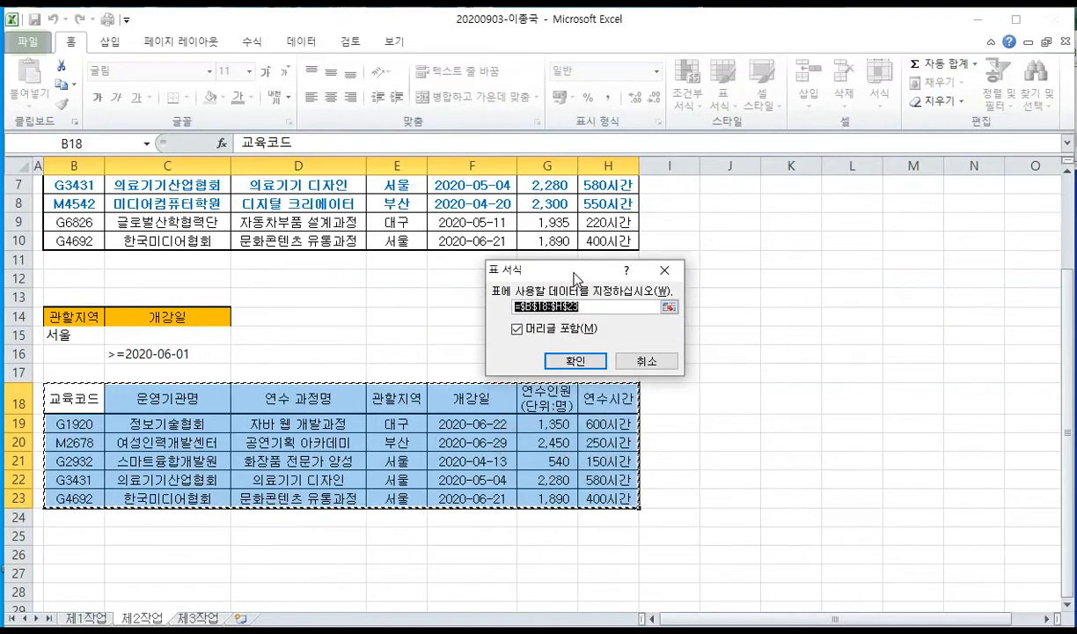
pyautogui.click(574, 362)
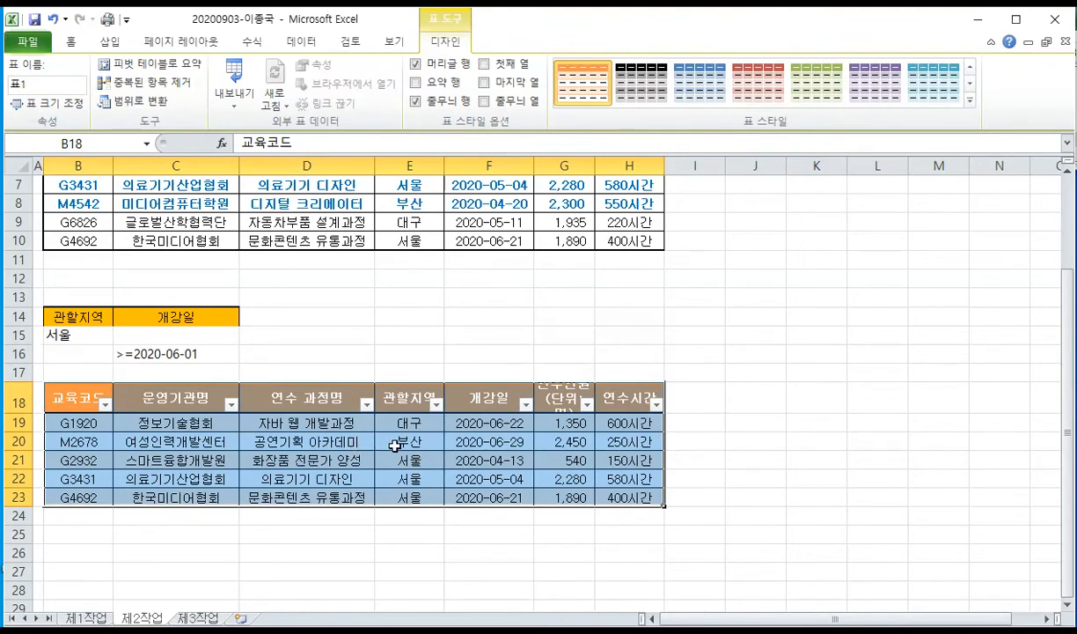
pyautogui.click(394, 445)
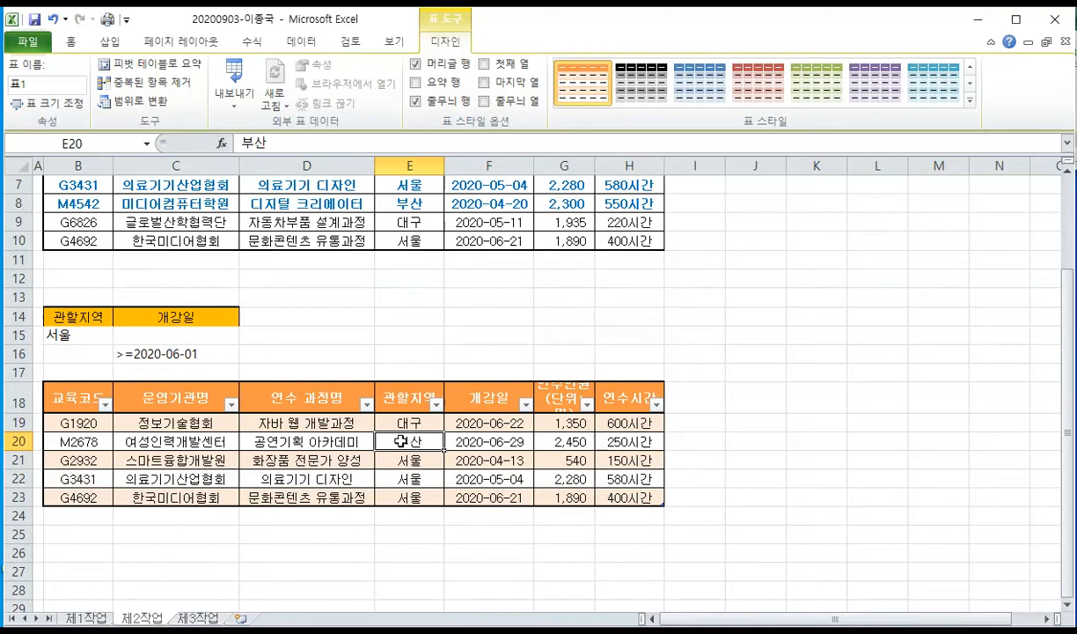
# - Widen column G so the 연수인원(단위:명) header fits on two lines
pyautogui.click(559, 410)
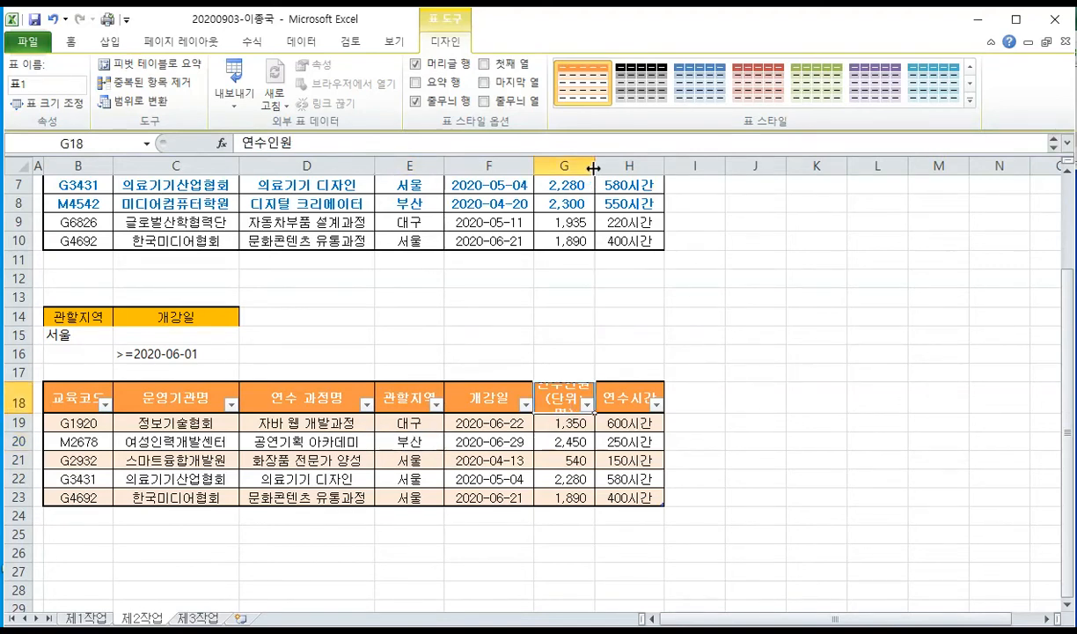
pyautogui.moveTo(594, 167); pyautogui.dragTo(630, 167)
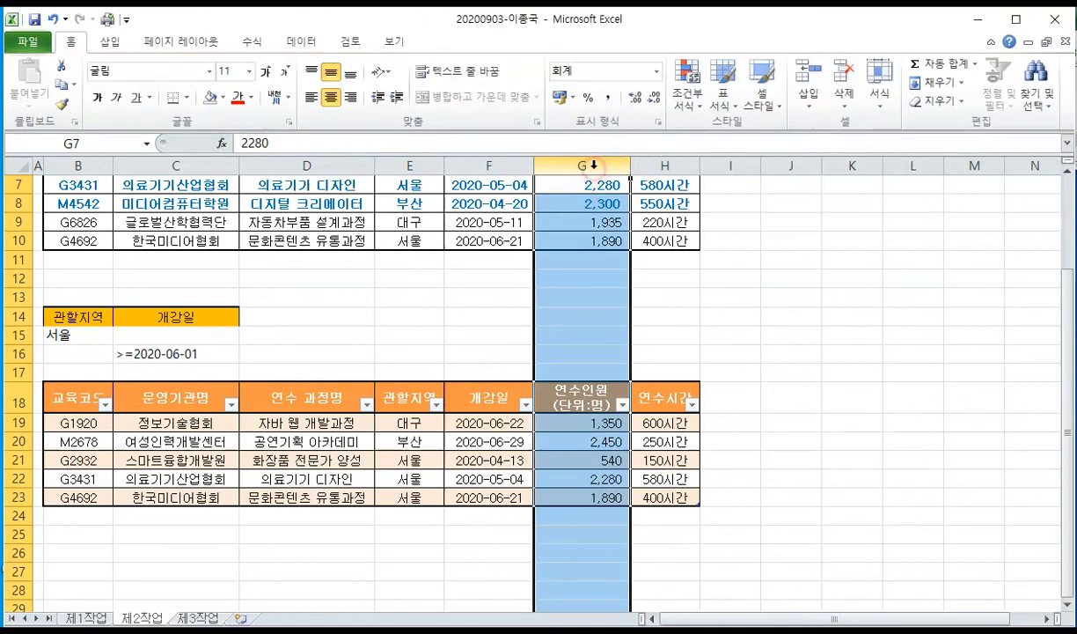
pyautogui.click(557, 440)
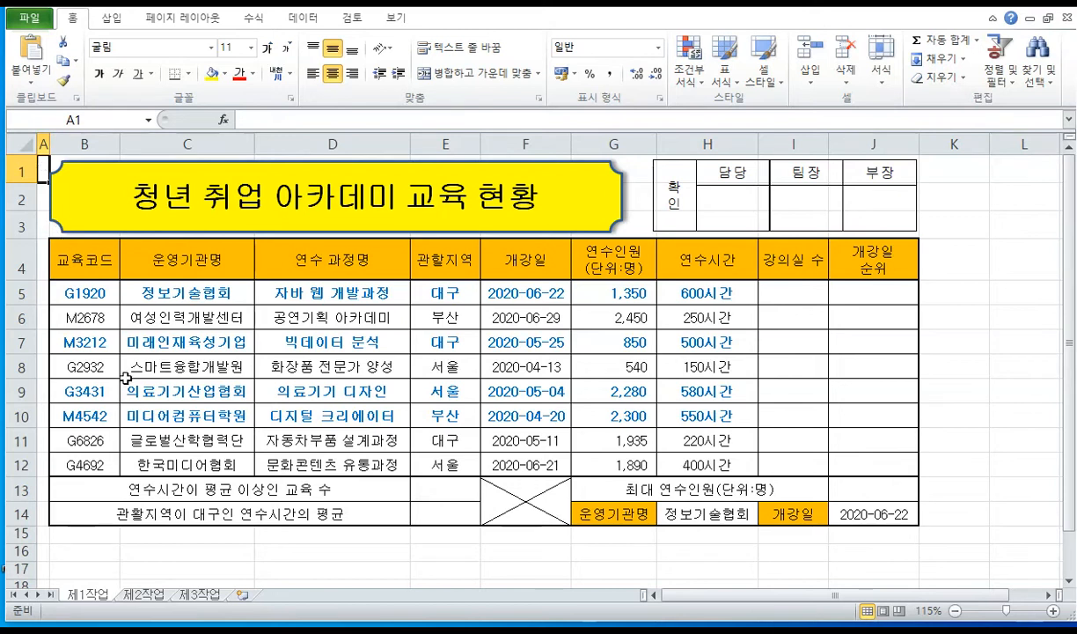
# - Start a pivot table on the 제1작업 sheet with B4:H12 as its source range
pyautogui.click(112, 16)
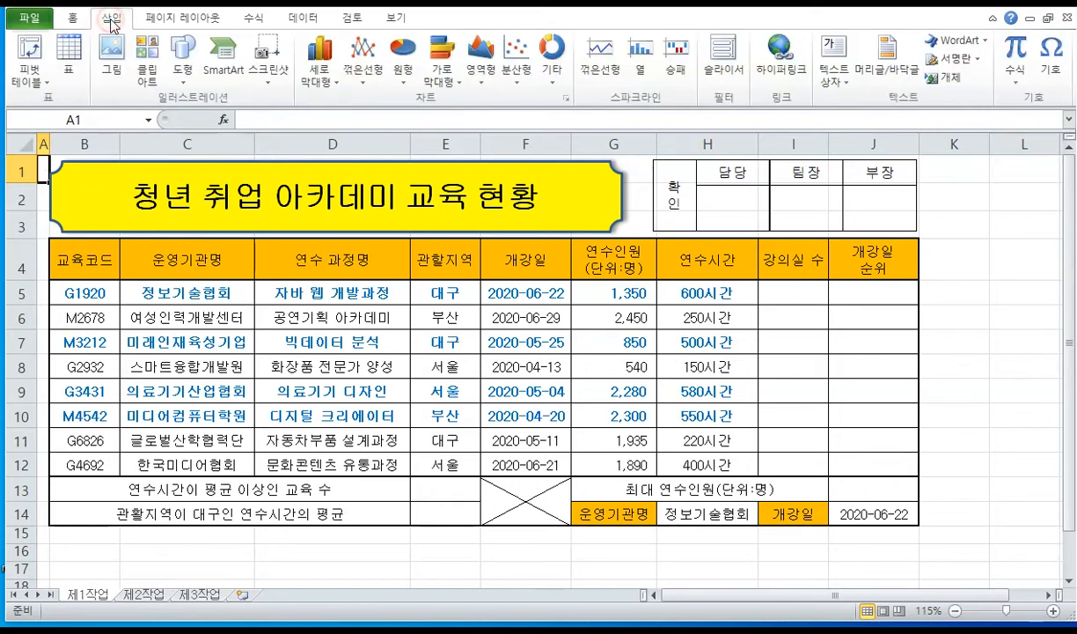
pyautogui.click(31, 76)
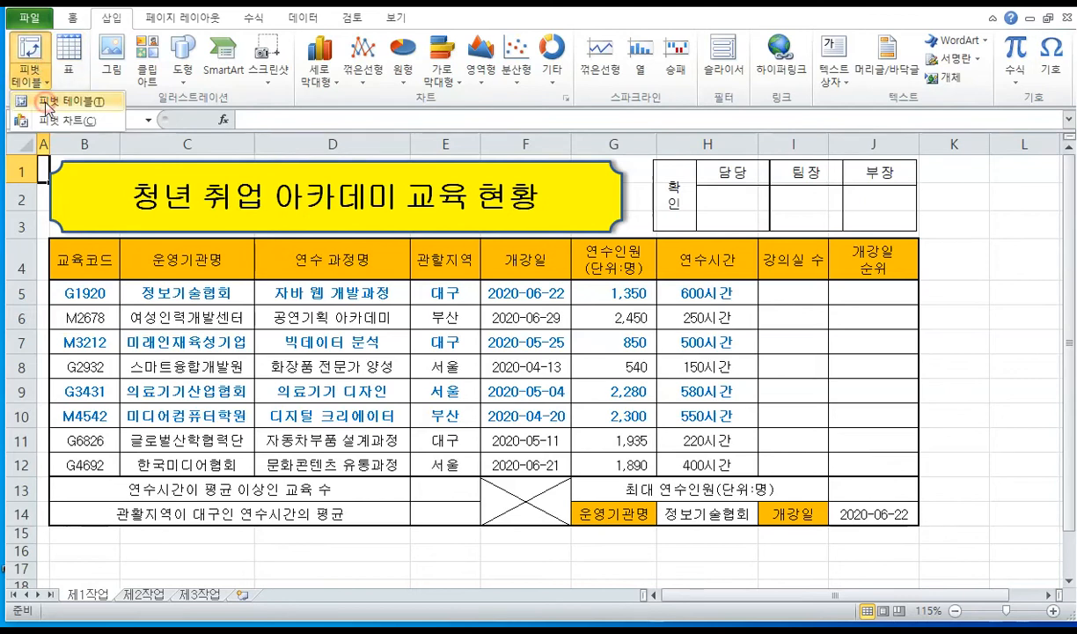
pyautogui.click(46, 100)
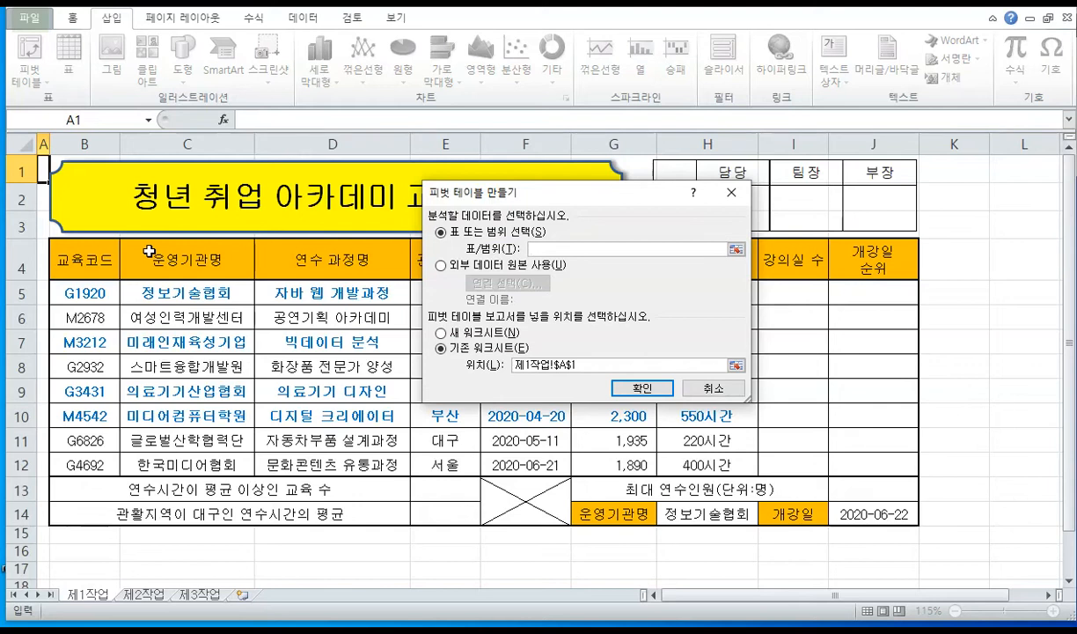
pyautogui.moveTo(103, 259); pyautogui.dragTo(667, 465)
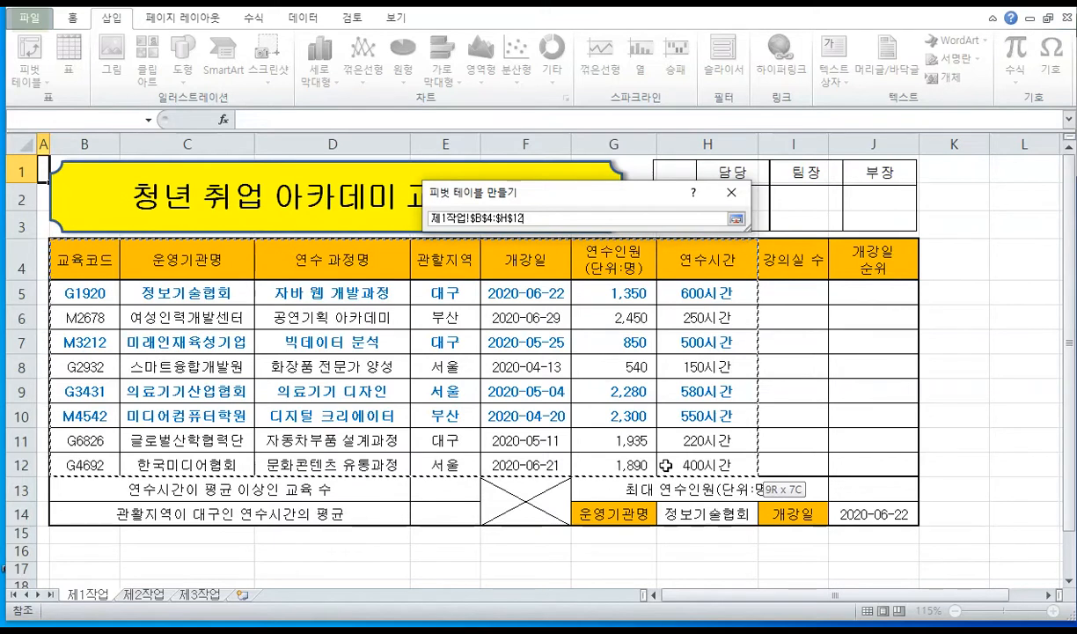
pyautogui.moveTo(666, 464); pyautogui.dragTo(666, 464)
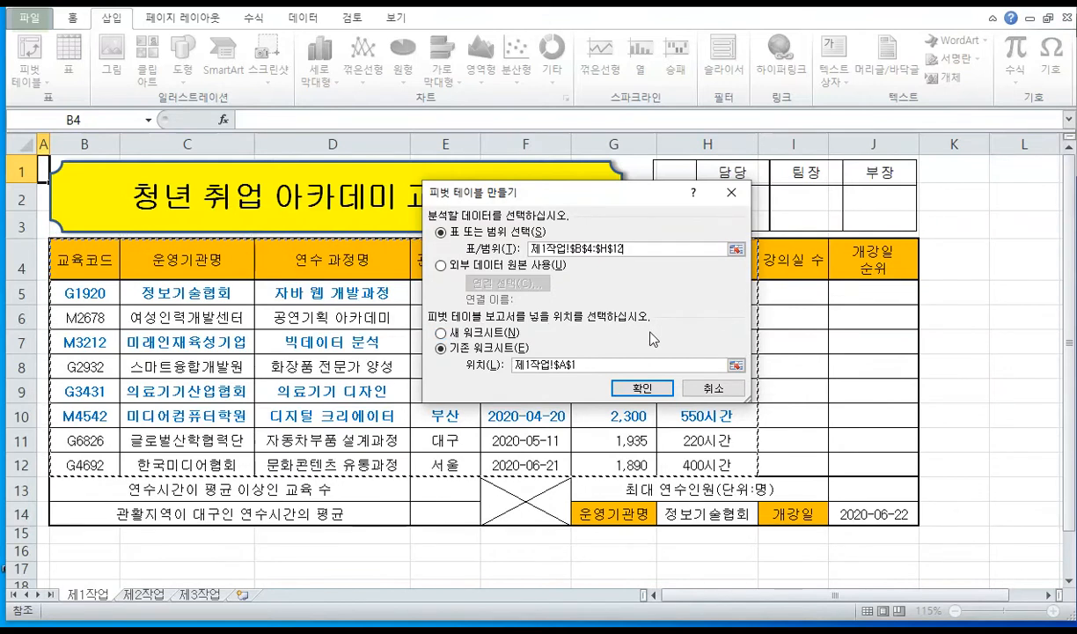
# - Place the pivot table on the existing 제3작업 sheet at cell B2 and create it
pyautogui.click(583, 365)
pyautogui.moveTo(583, 365); pyautogui.dragTo(457, 365)
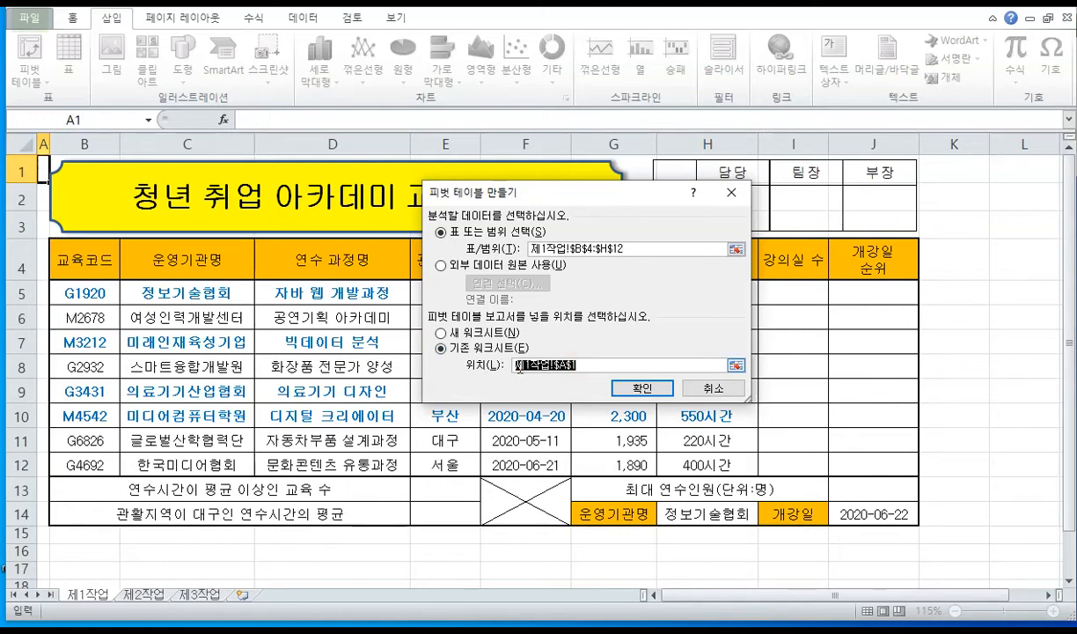
pyautogui.click(201, 596)
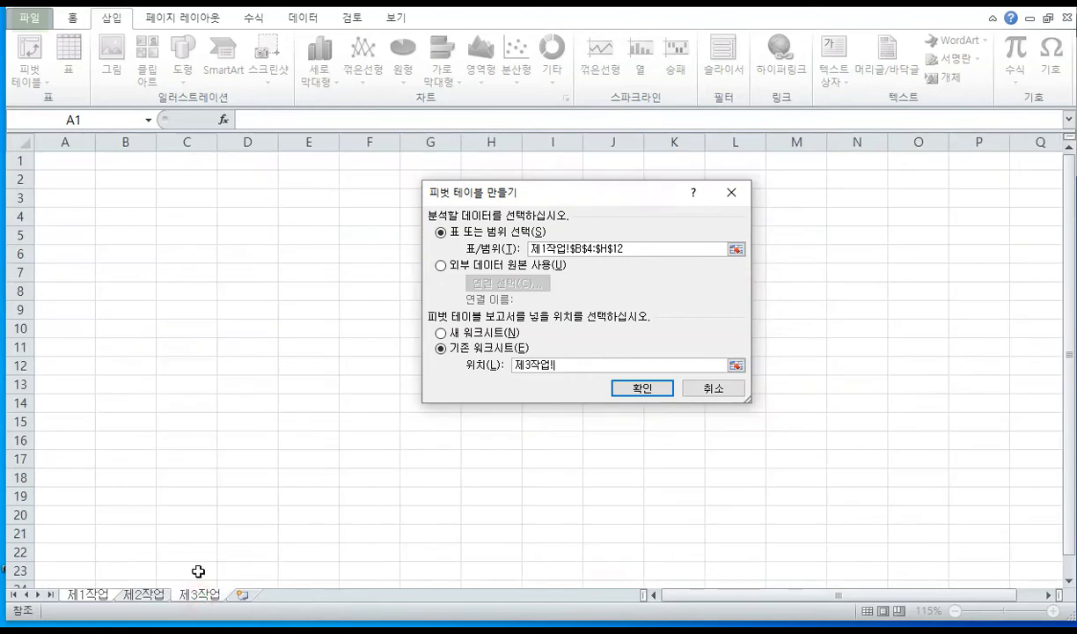
pyautogui.click(126, 179)
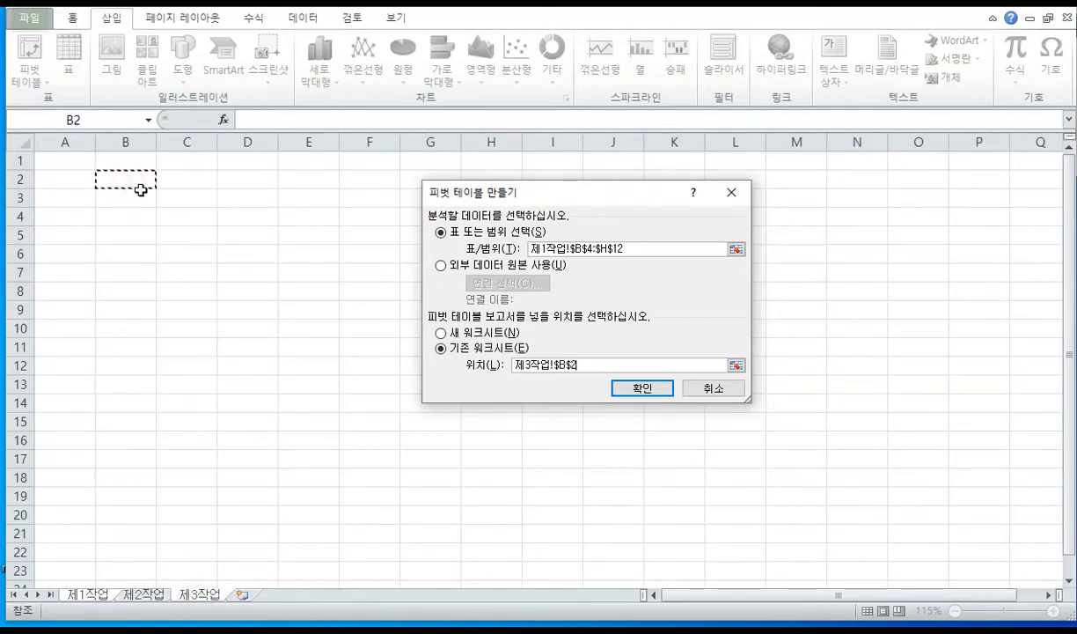
pyautogui.click(645, 392)
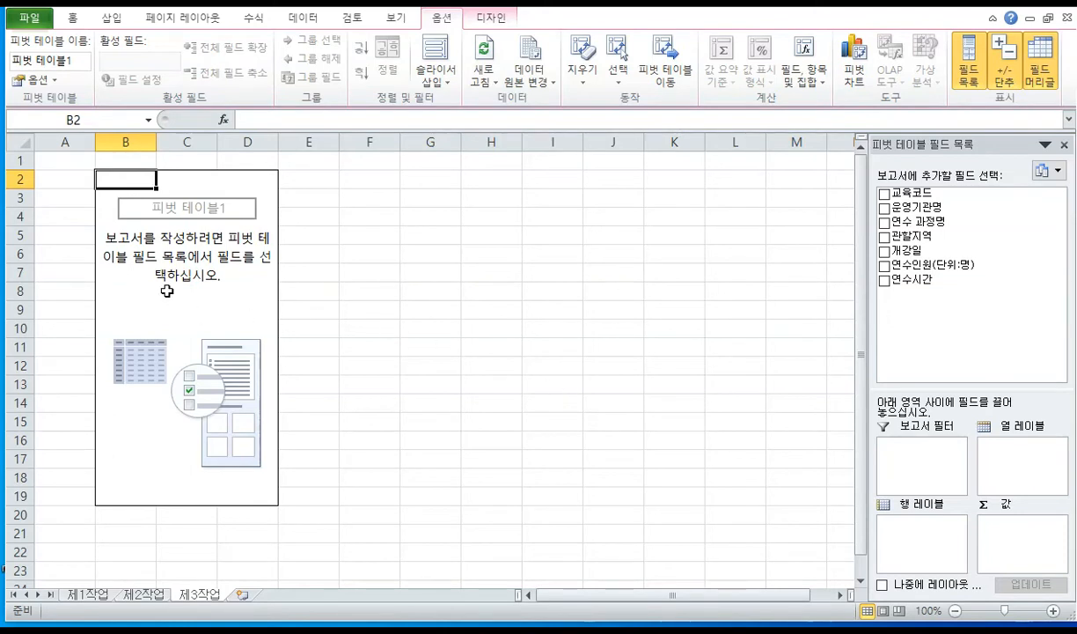
# - Set the width of column A on the 제3작업 sheet to 1
pyautogui.click(62, 142)
pyautogui.rightClick(63, 147)
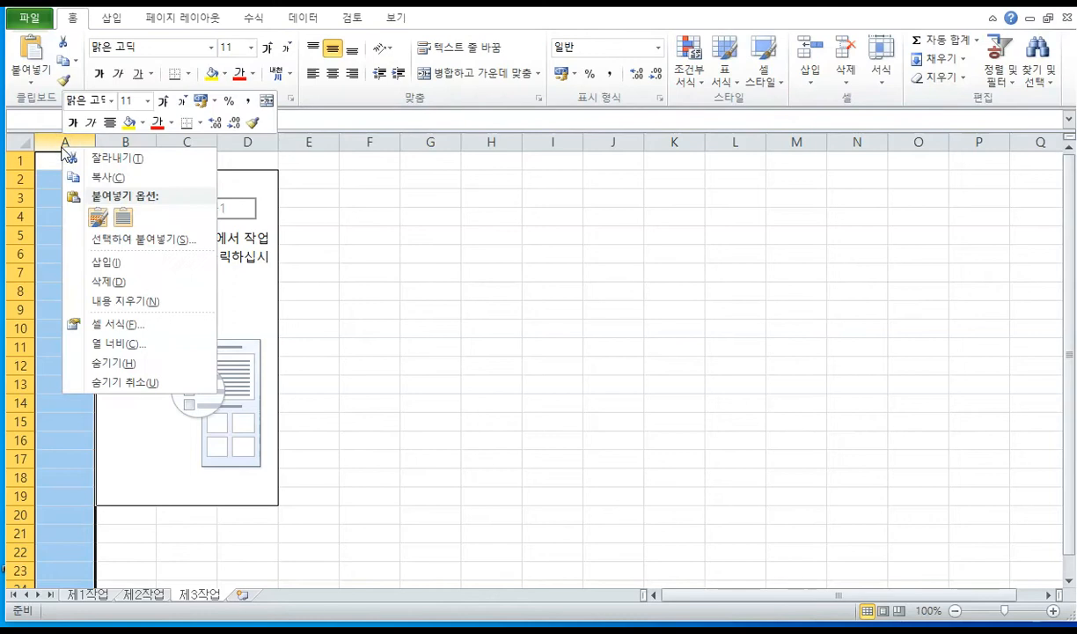
pyautogui.click(119, 345)
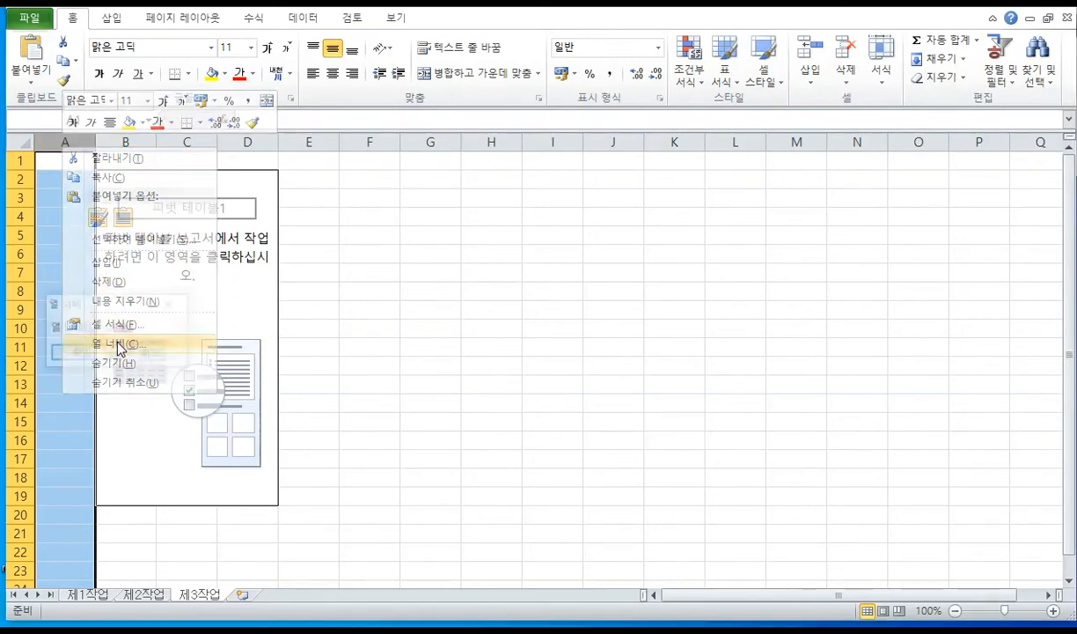
pyautogui.write('1')
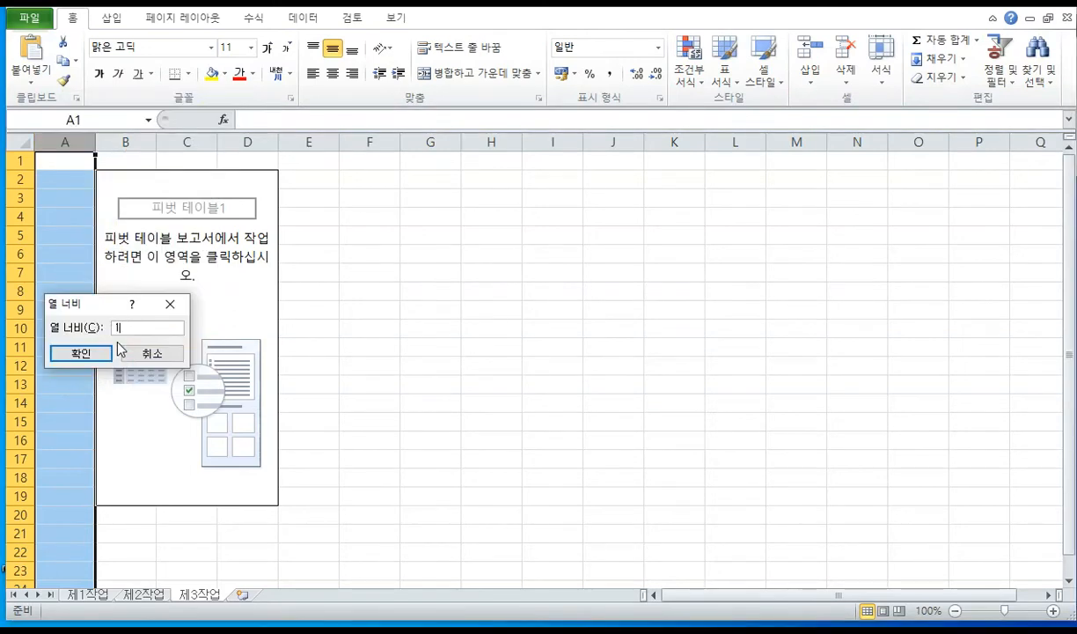
pyautogui.click(111, 350)
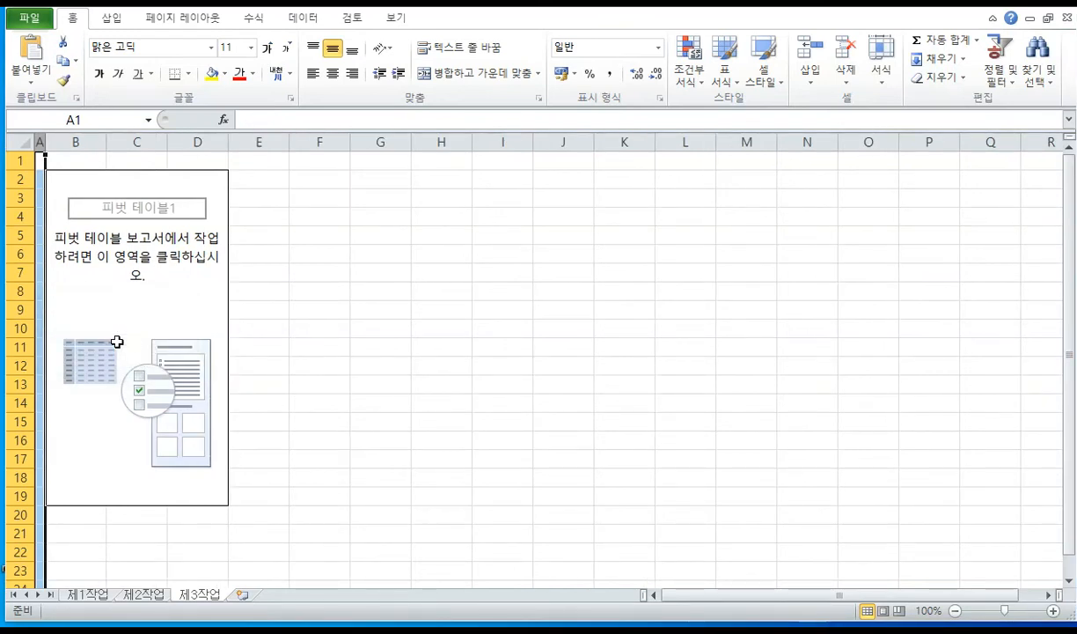
# - Lay out the pivot table with 관할지역 as column labels, 연수시간 as row labels, and 연수 과정명 and 연수인원(단위:명) as values
pyautogui.click(178, 311)
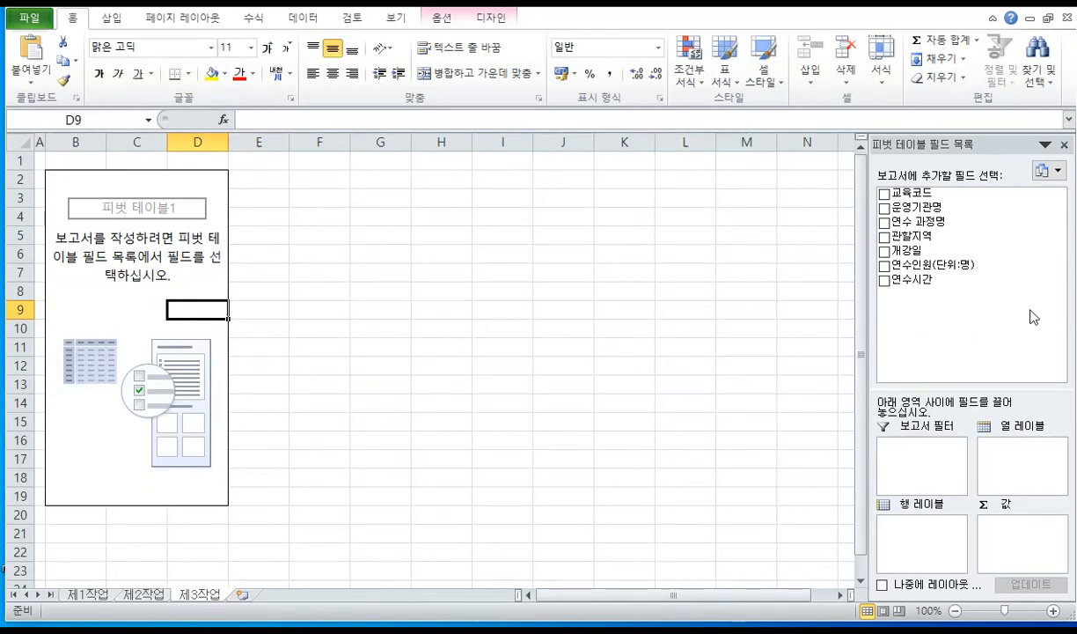
pyautogui.moveTo(916, 235); pyautogui.dragTo(1010, 457)
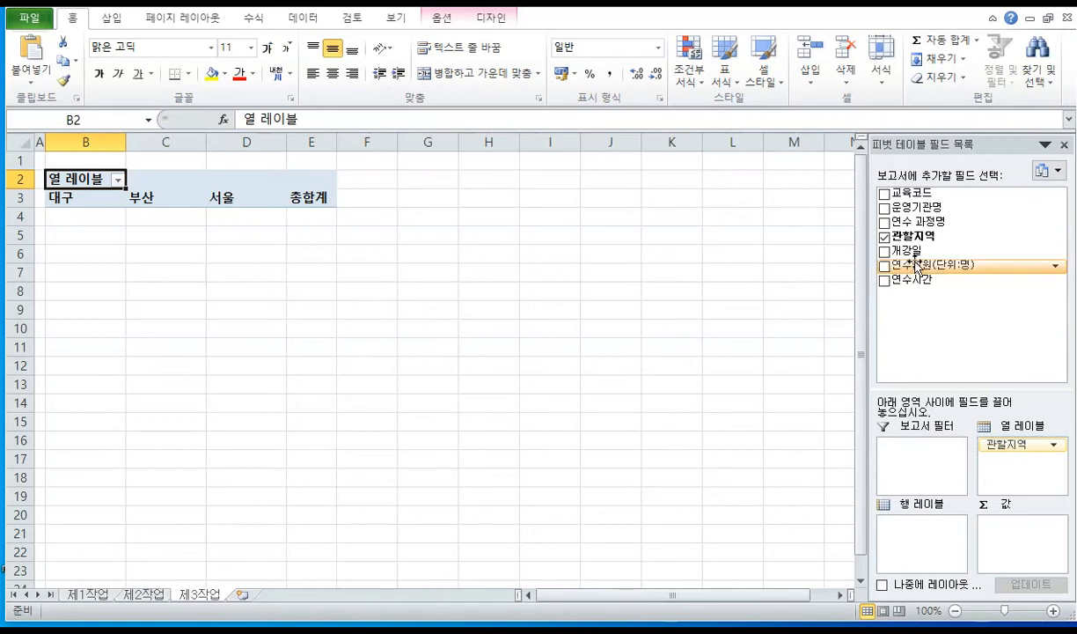
pyautogui.moveTo(913, 282); pyautogui.dragTo(915, 544)
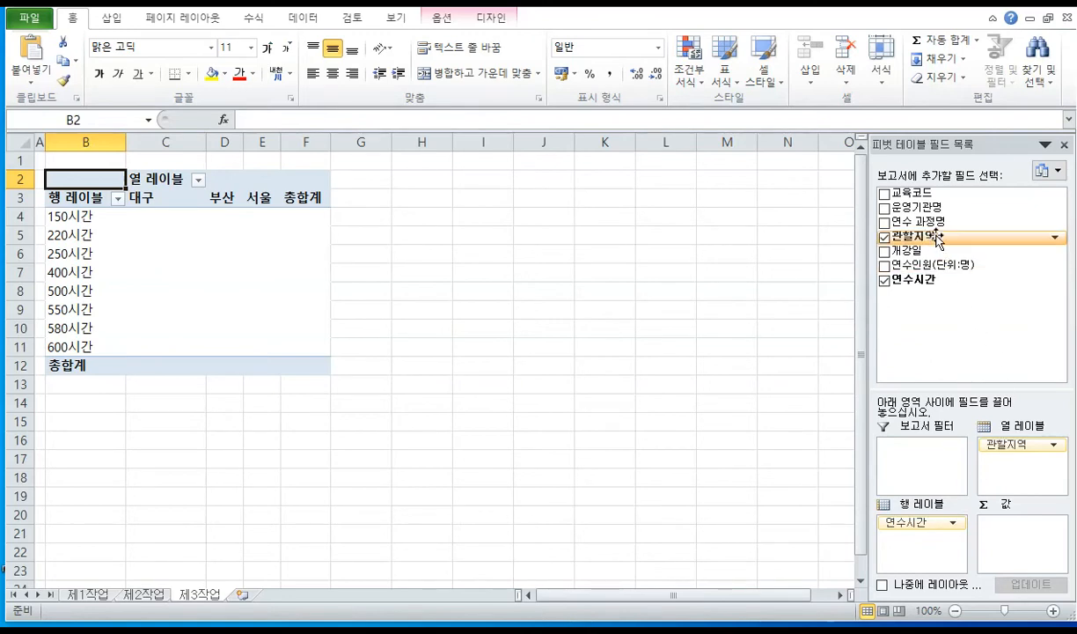
pyautogui.moveTo(926, 227); pyautogui.dragTo(1016, 546)
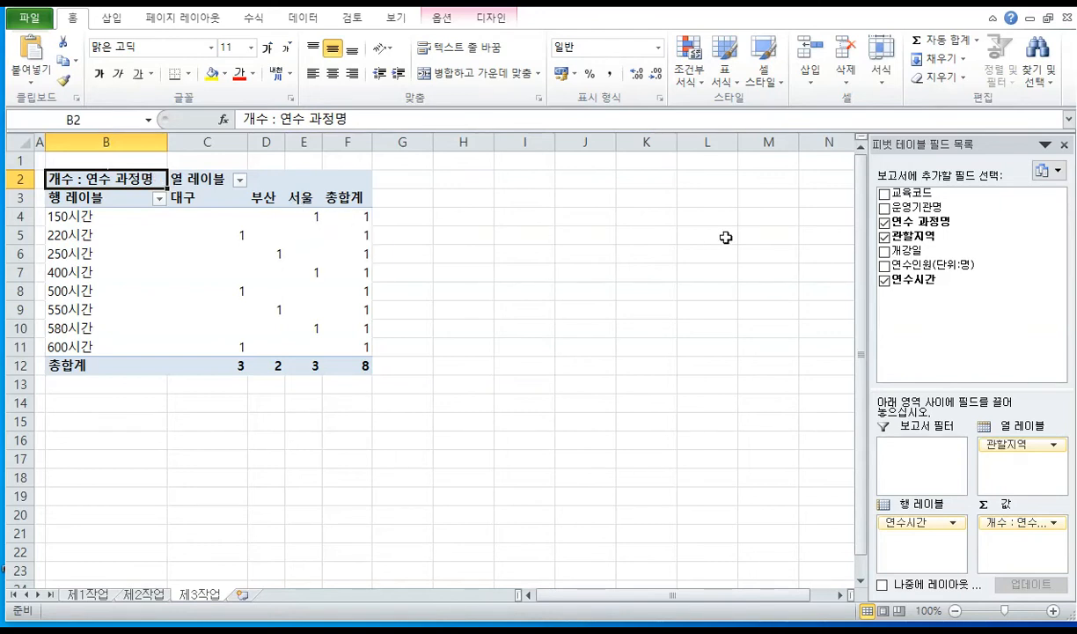
pyautogui.moveTo(889, 264); pyautogui.dragTo(1020, 542)
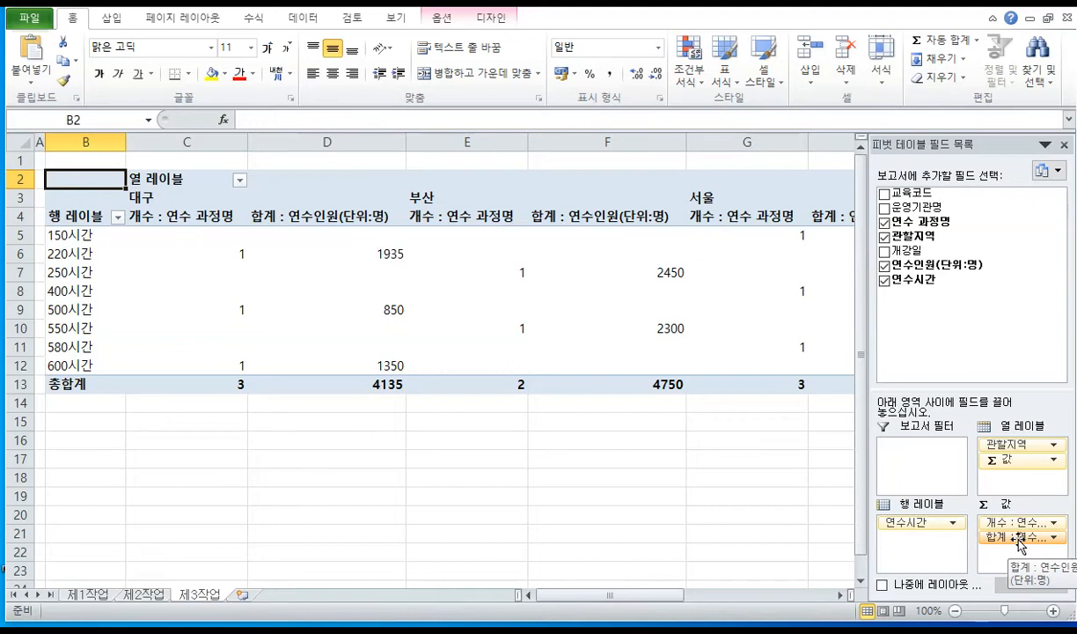
# - Summarise the 연수인원(단위:명) value field by 평균 and name it 평균 : 연수인원(단위:명)
pyautogui.click(1017, 537)
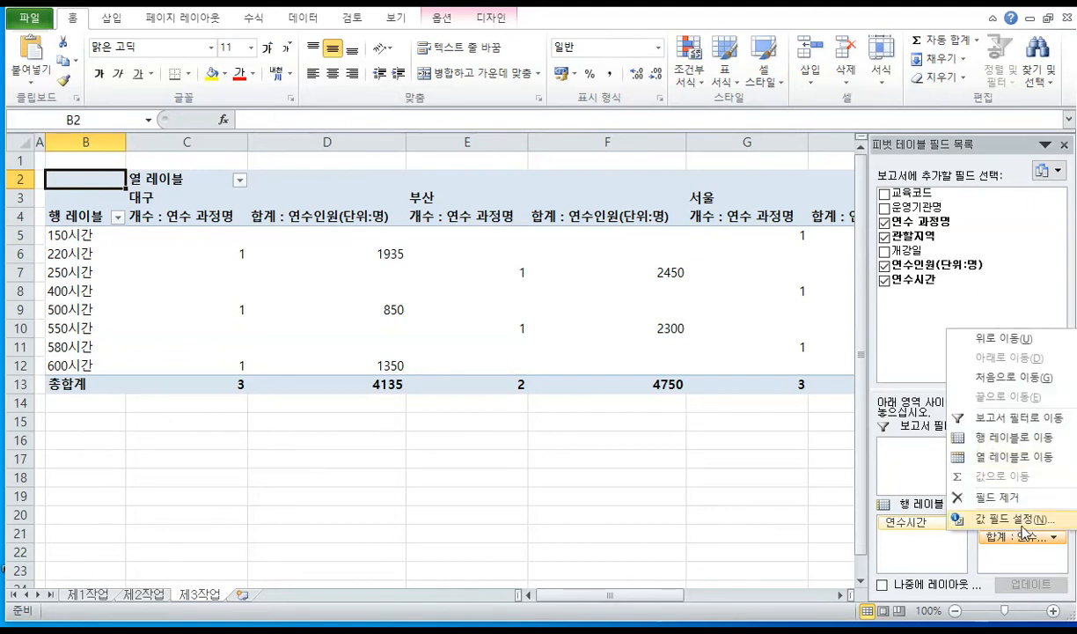
pyautogui.click(1019, 519)
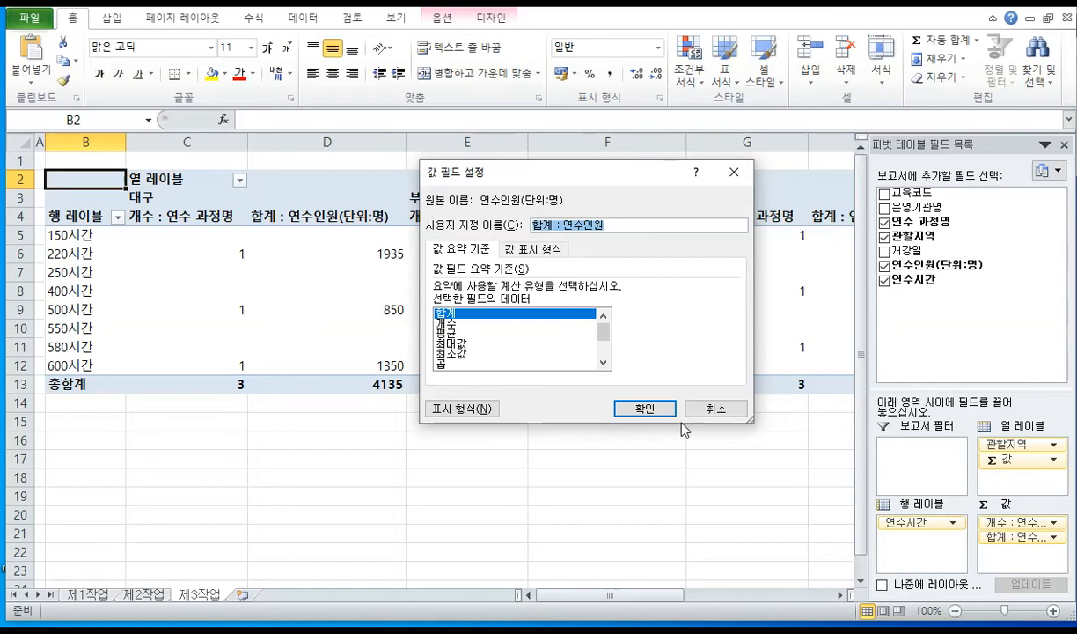
pyautogui.click(463, 333)
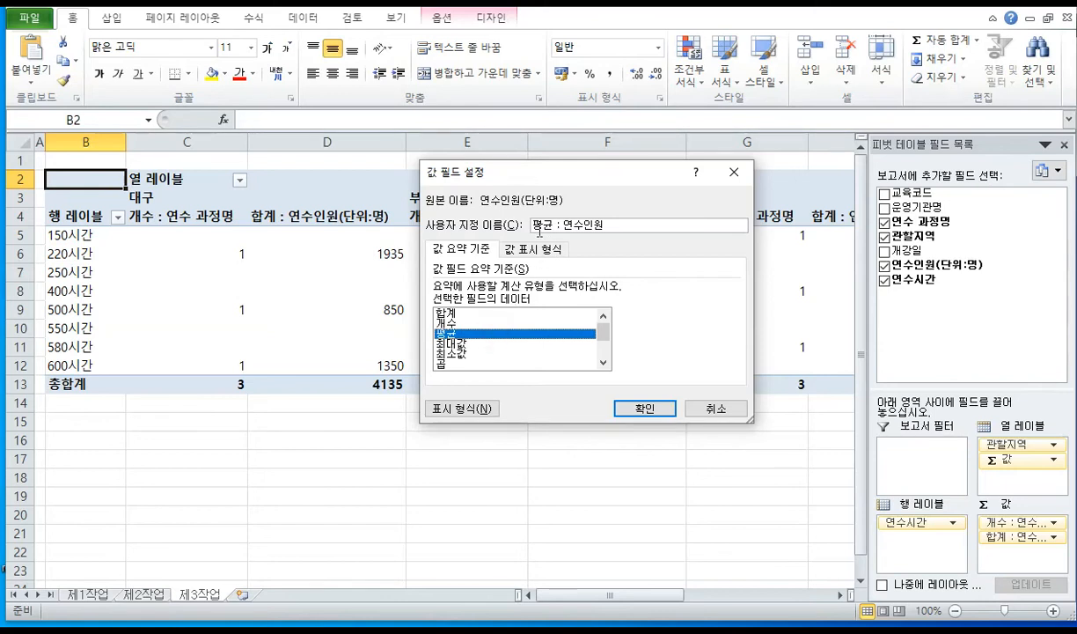
pyautogui.click(609, 226)
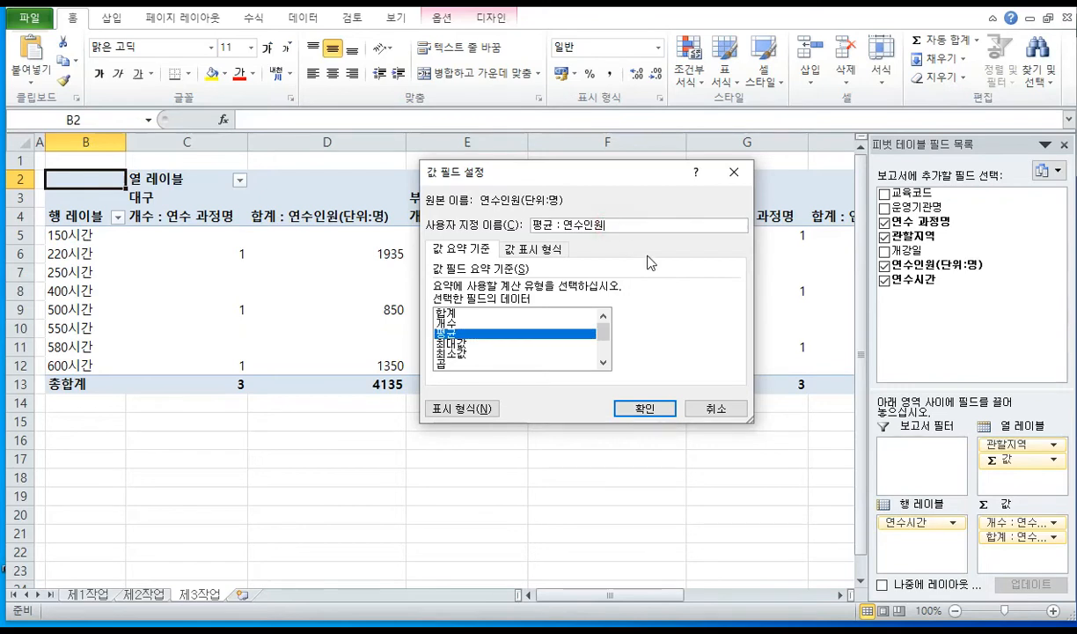
pyautogui.write('(')
pyautogui.write('eksd')
pyautogui.write('단위')
pyautogui.write(':')
pyautogui.write('명)')
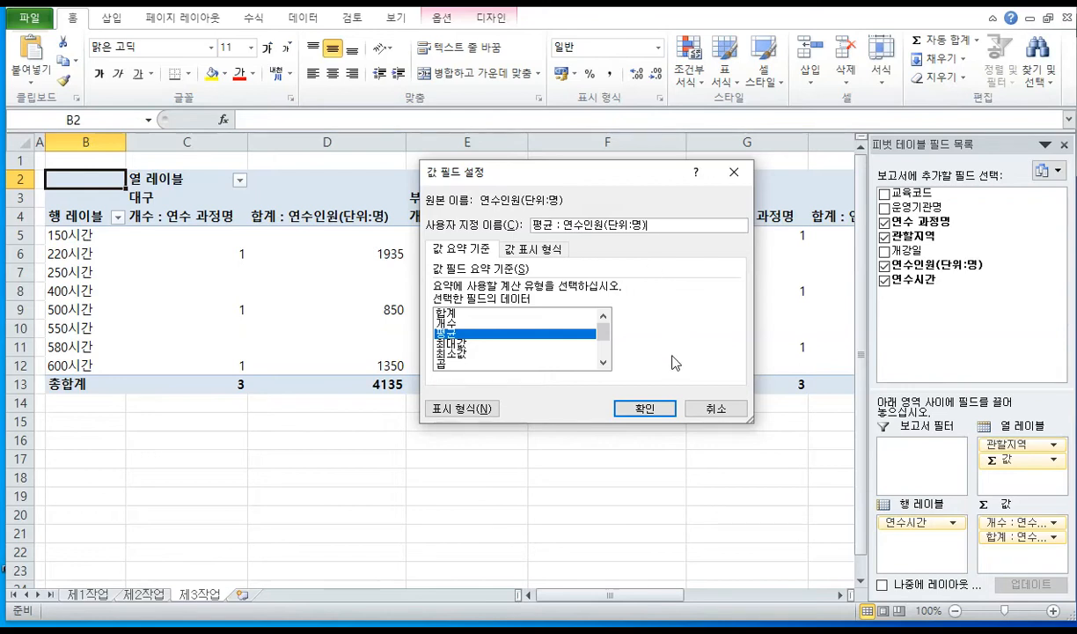
pyautogui.click(655, 408)
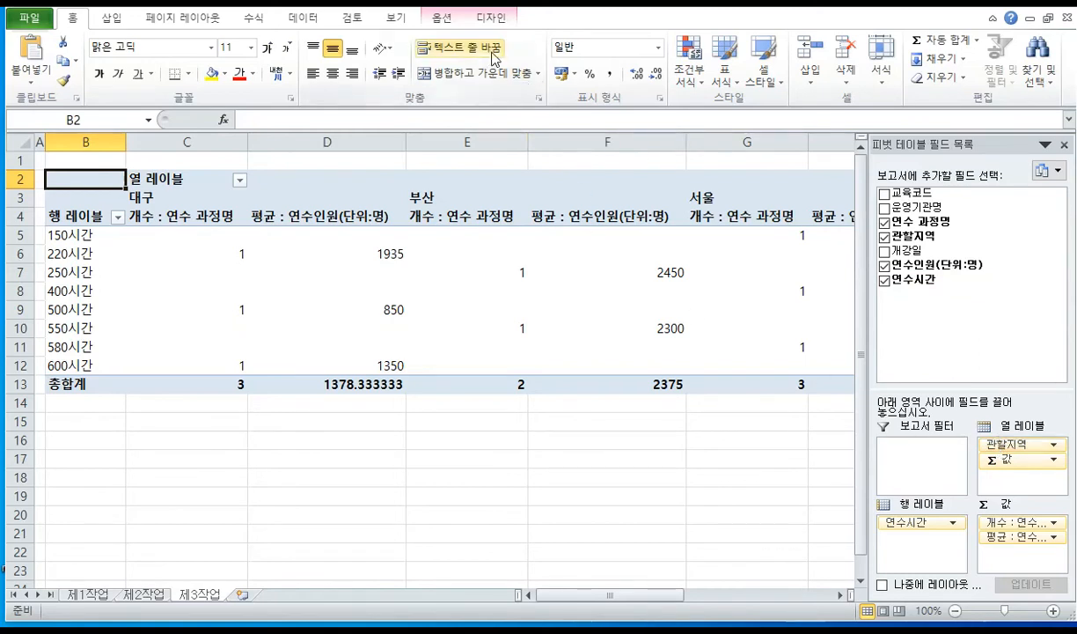
# - In the pivot table options, merge and centre cells with labels and show *** for empty cells
pyautogui.click(444, 18)
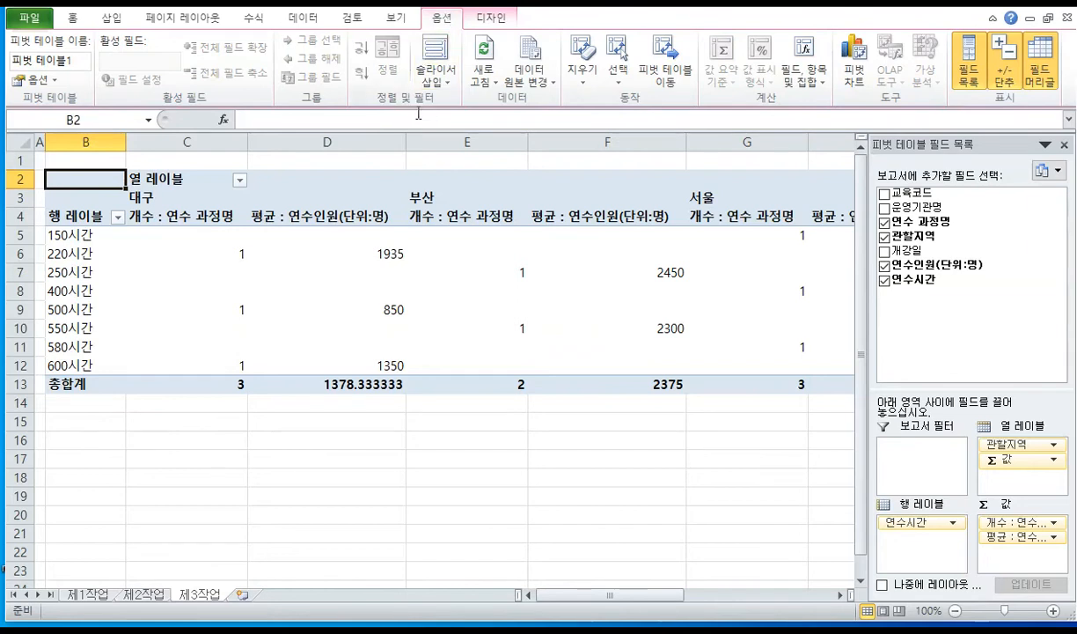
pyautogui.click(37, 79)
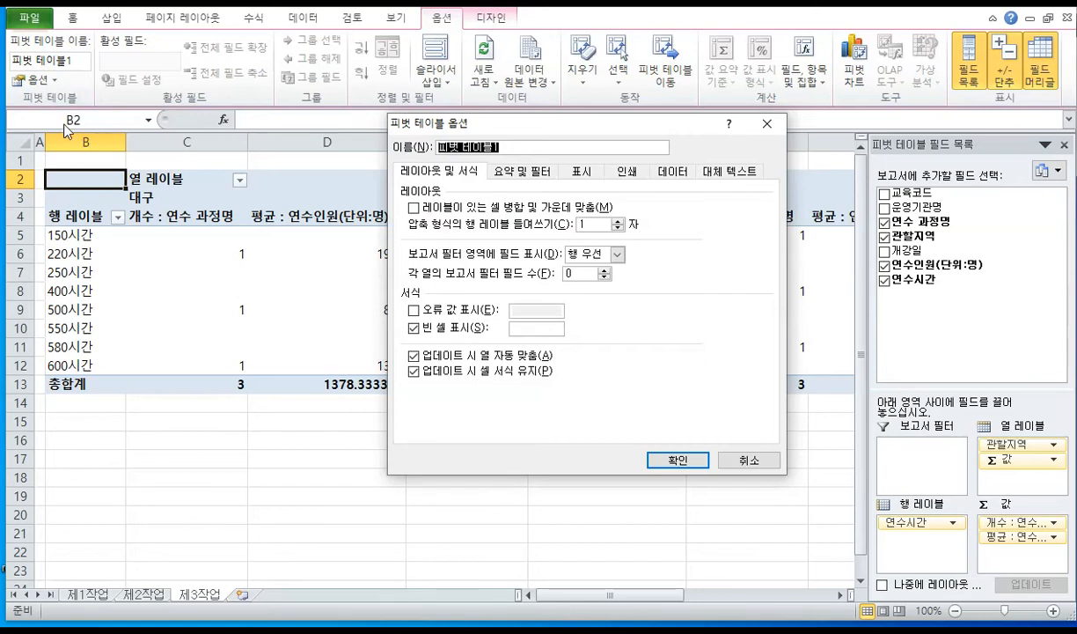
pyautogui.click(414, 207)
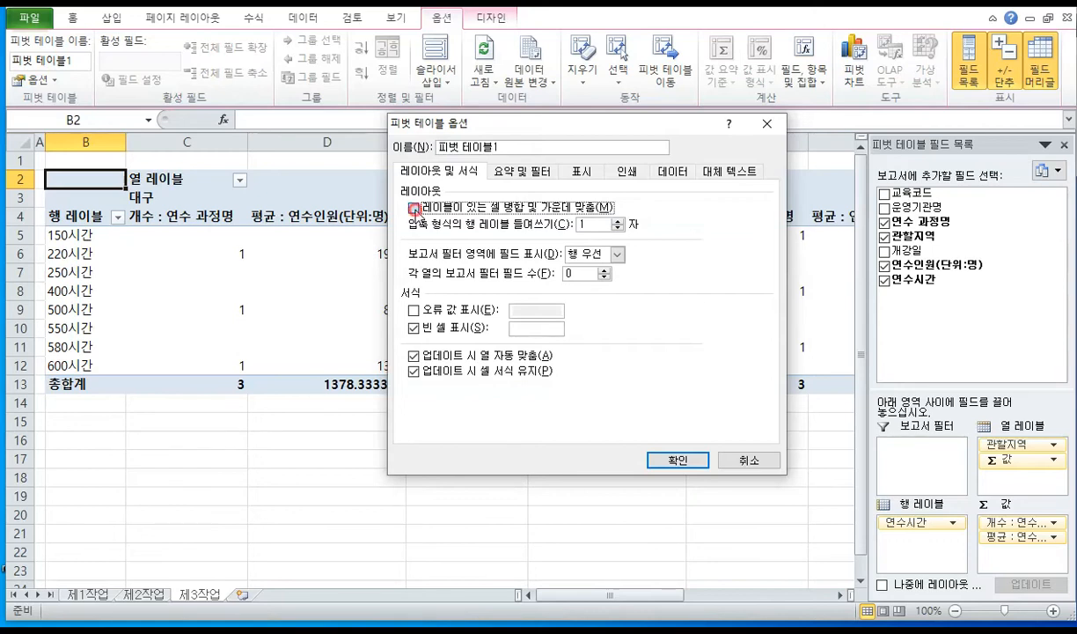
pyautogui.click(528, 331)
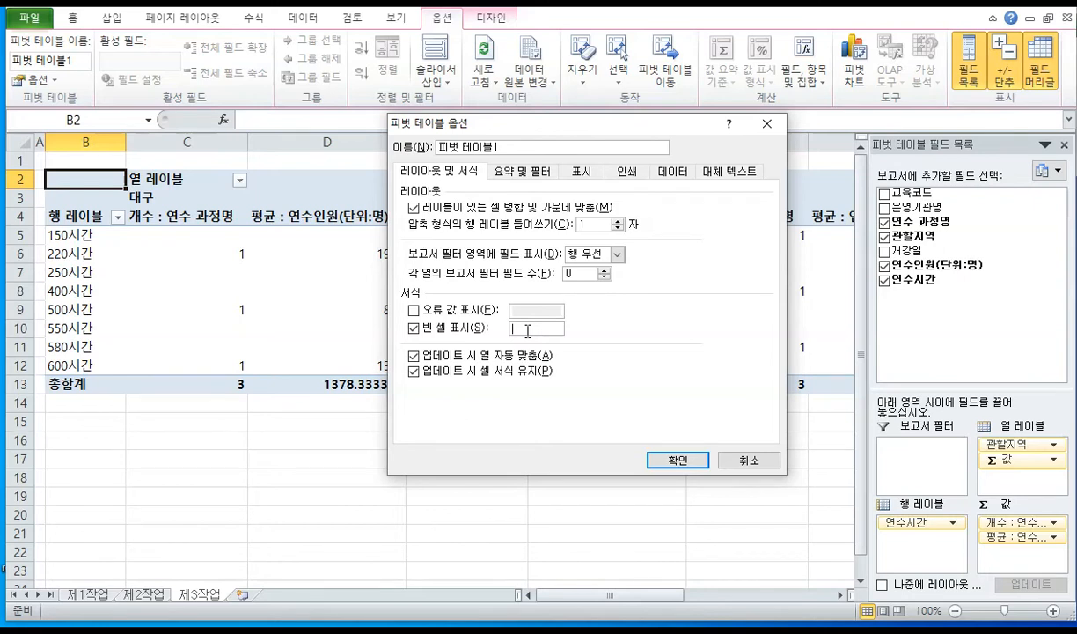
pyautogui.write('***')
# - Turn off the grand totals for rows and apply the pivot table options
pyautogui.click(509, 172)
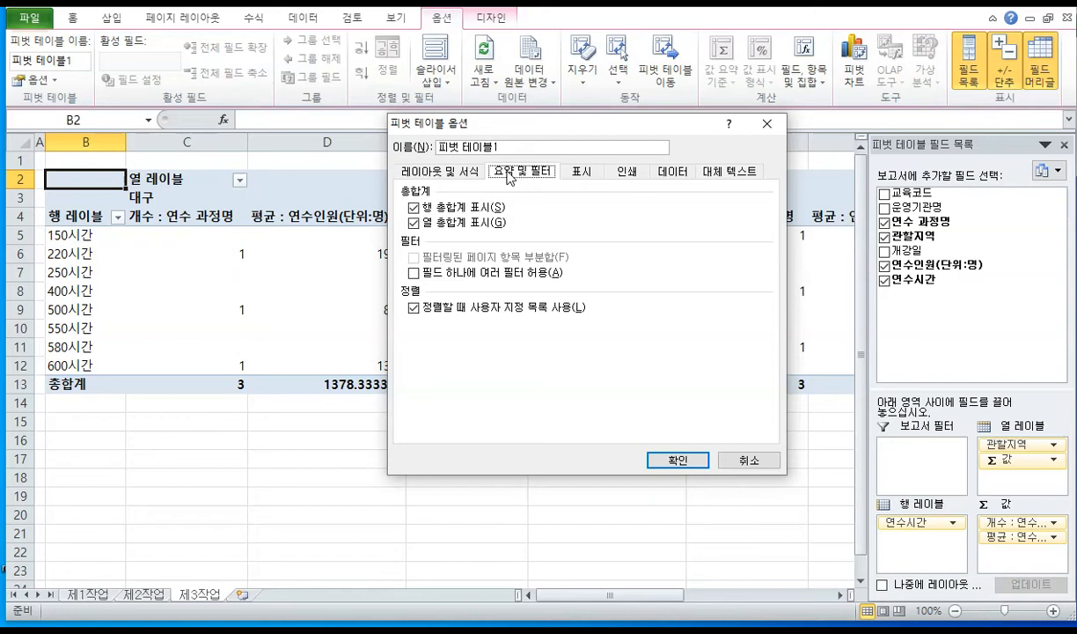
pyautogui.click(412, 208)
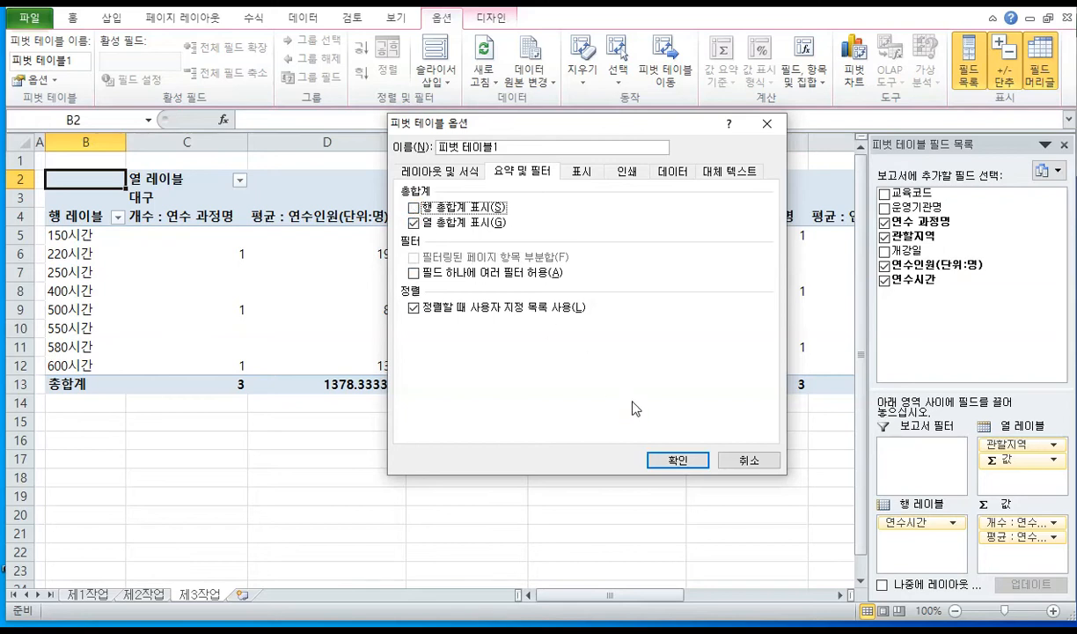
pyautogui.click(674, 461)
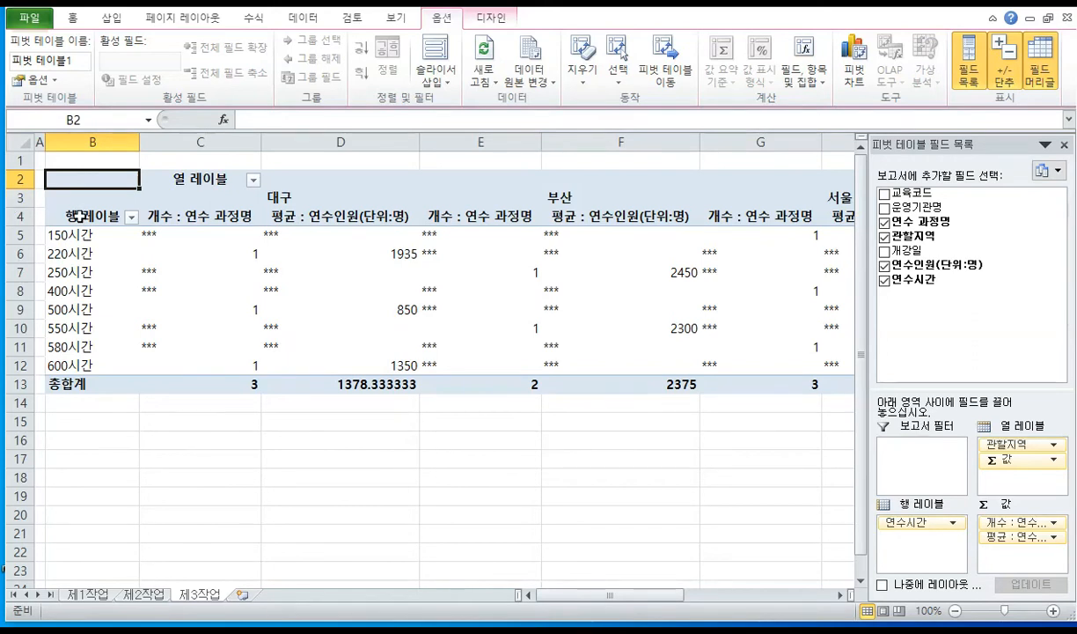
# - Rename the pivot table's row label heading in B4 as 연수시간
pyautogui.click(82, 214)
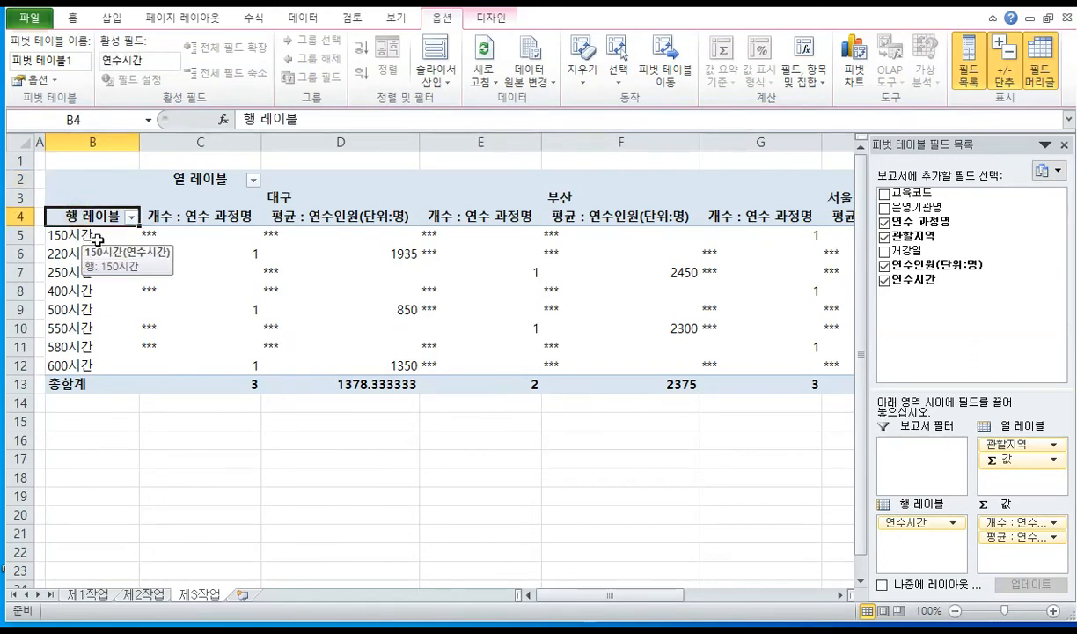
pyautogui.write('ㅇ연수시간')
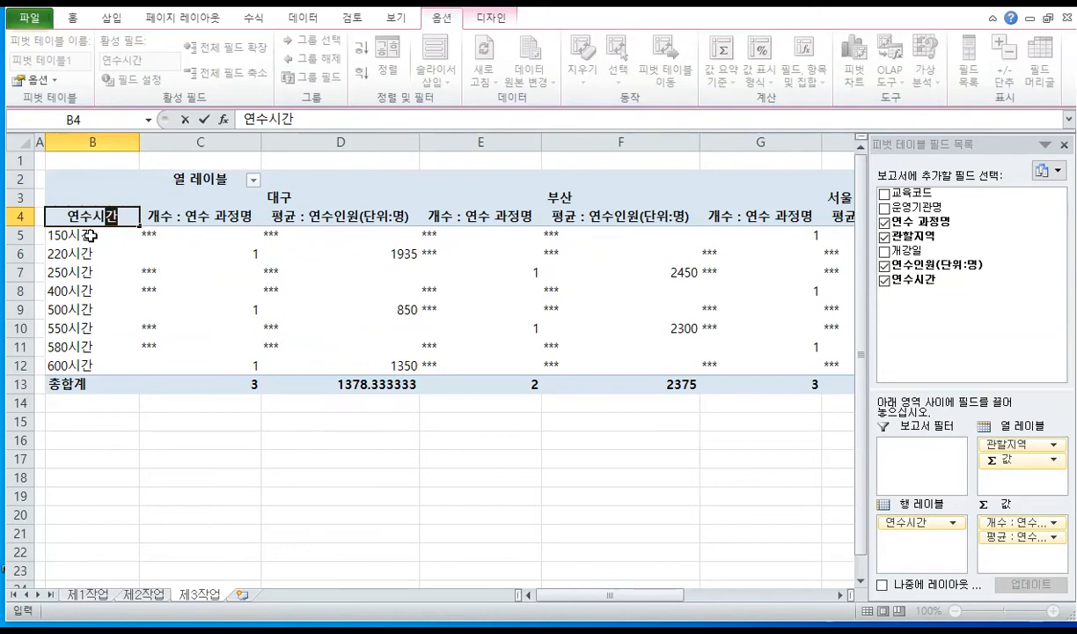
pyautogui.click(90, 235)
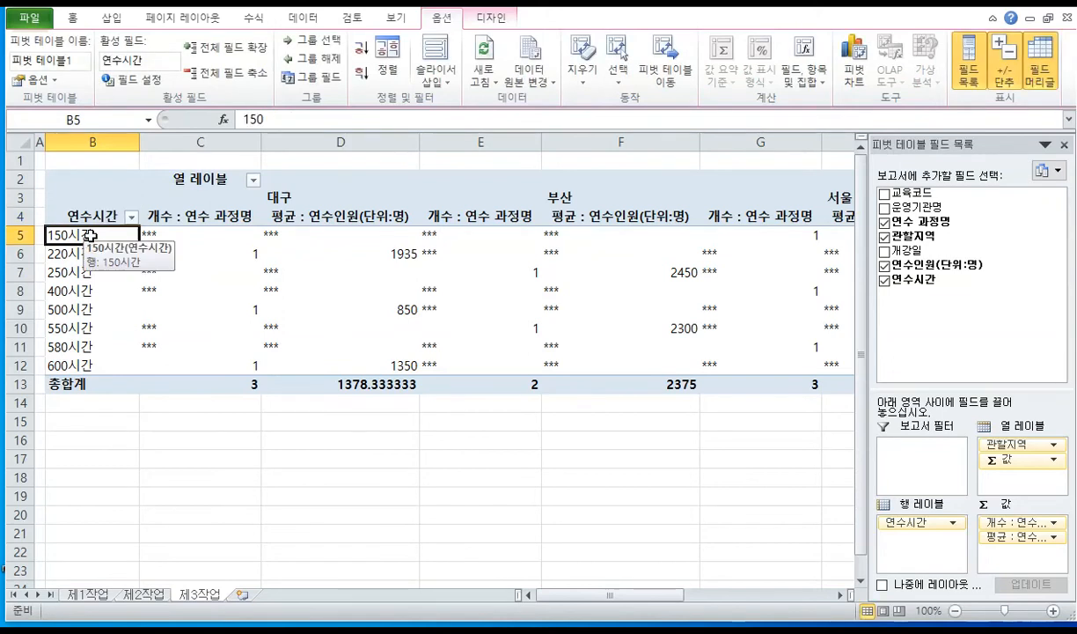
# - Group the 연수시간 row items from 101 to 700 in intervals of 200
pyautogui.rightClick(91, 235)
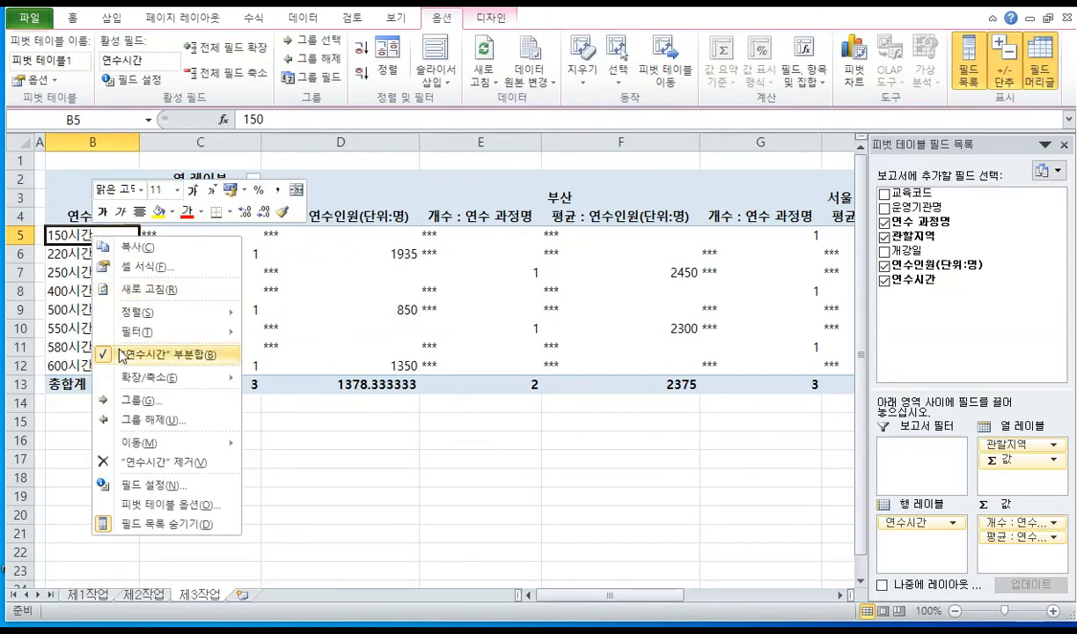
pyautogui.click(137, 400)
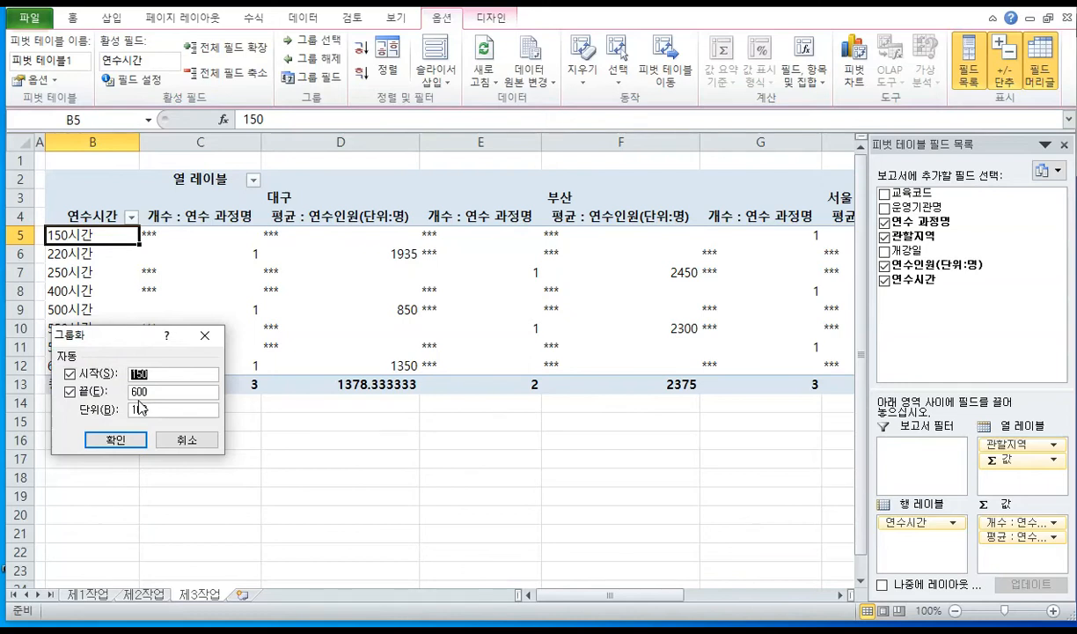
pyautogui.write('101')
pyautogui.moveTo(149, 391); pyautogui.dragTo(126, 394)
pyautogui.write('700')
pyautogui.click(142, 410)
pyautogui.moveTo(142, 411); pyautogui.dragTo(129, 412)
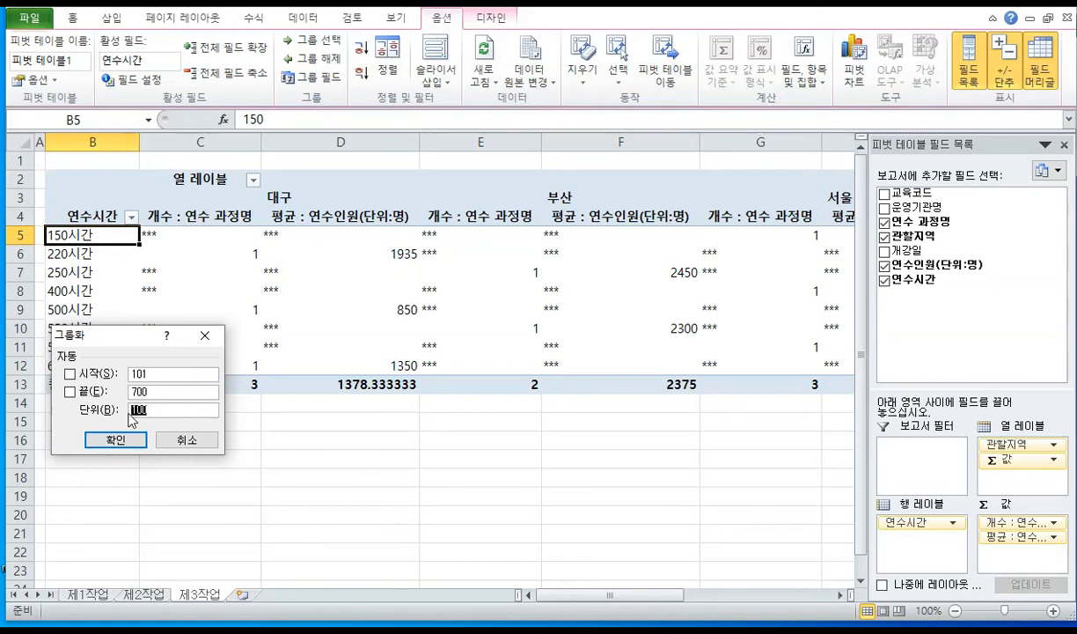
pyautogui.write('200')
pyautogui.click(116, 439)
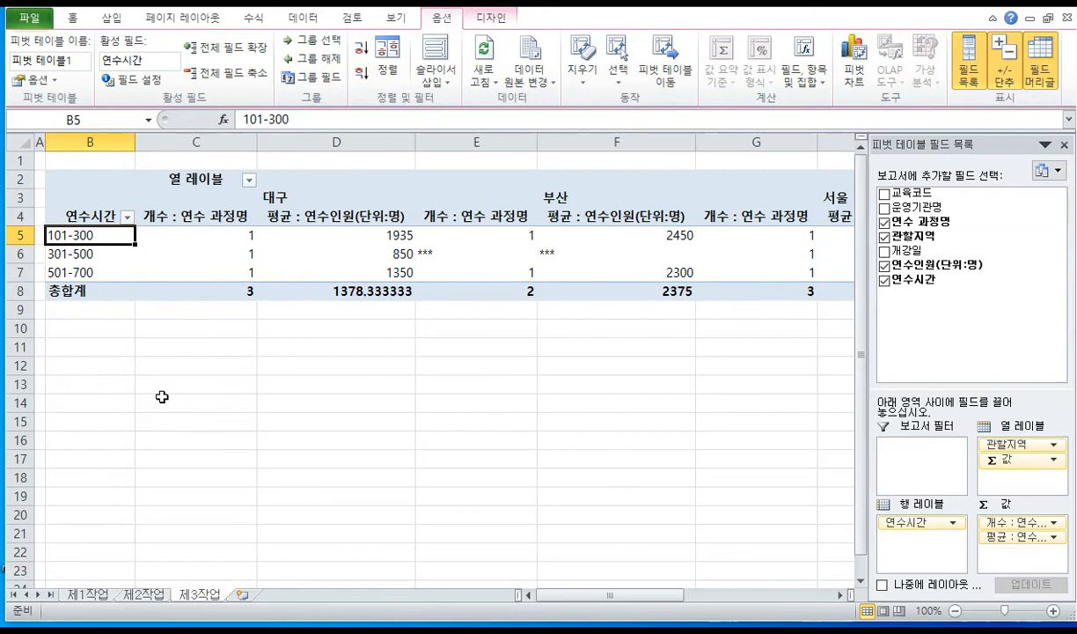
# - Rename the column label heading in C2 as 관할지역 and sort the regions in descending text order
pyautogui.click(183, 172)
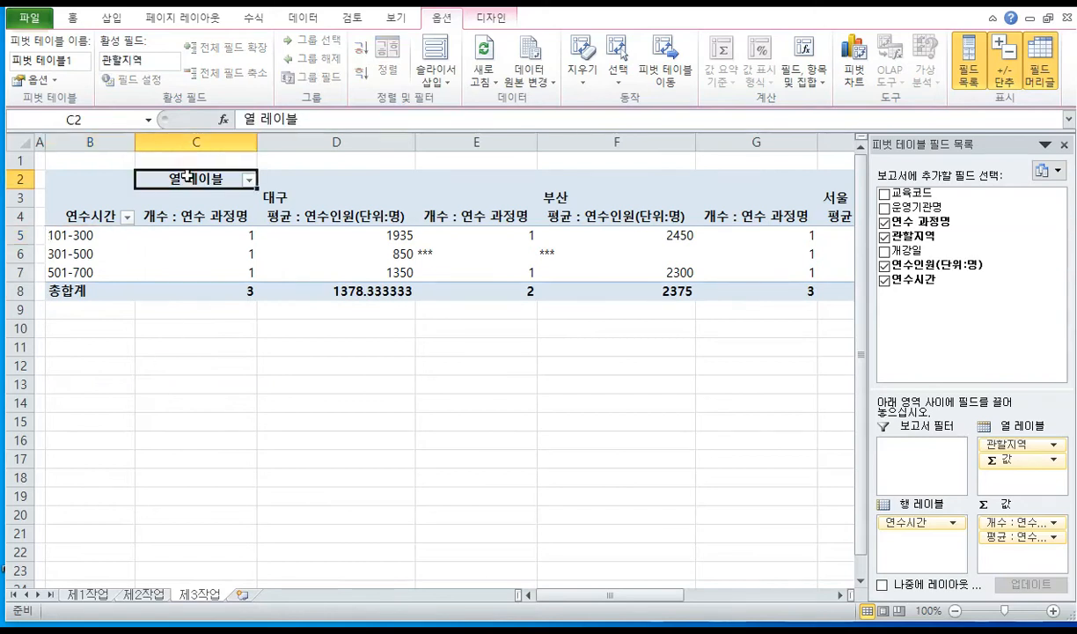
pyautogui.write('ㄱ관할지역')
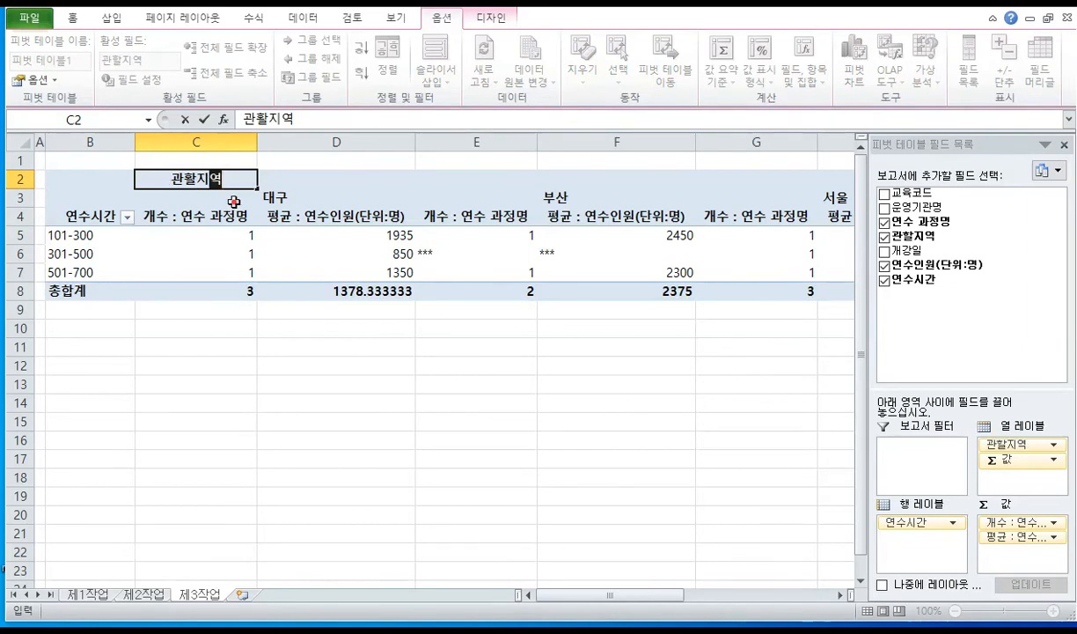
pyautogui.click(233, 201)
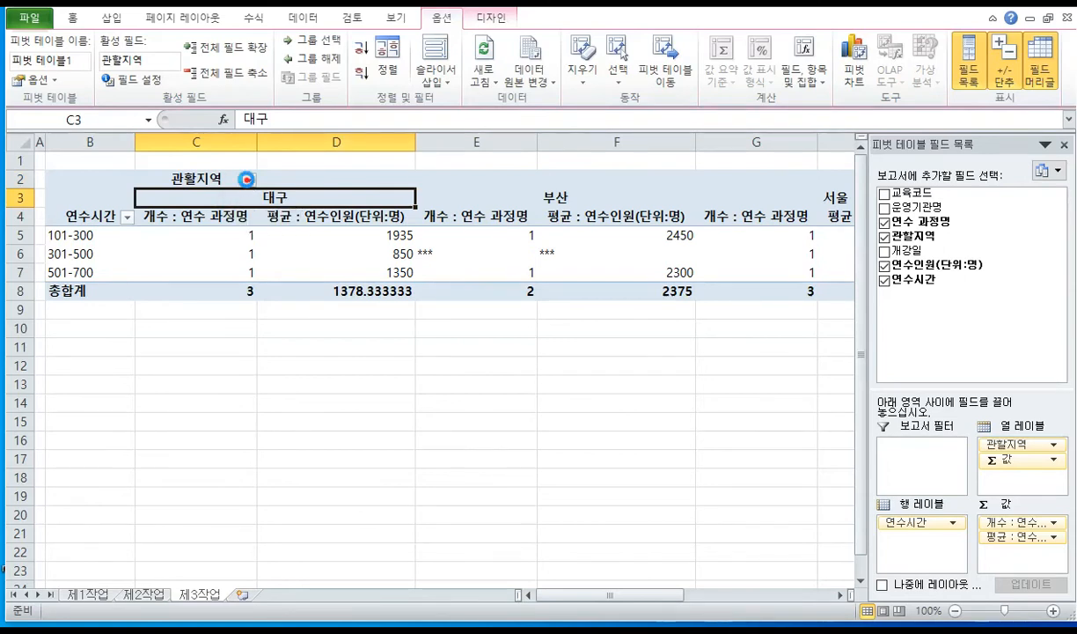
pyautogui.click(248, 180)
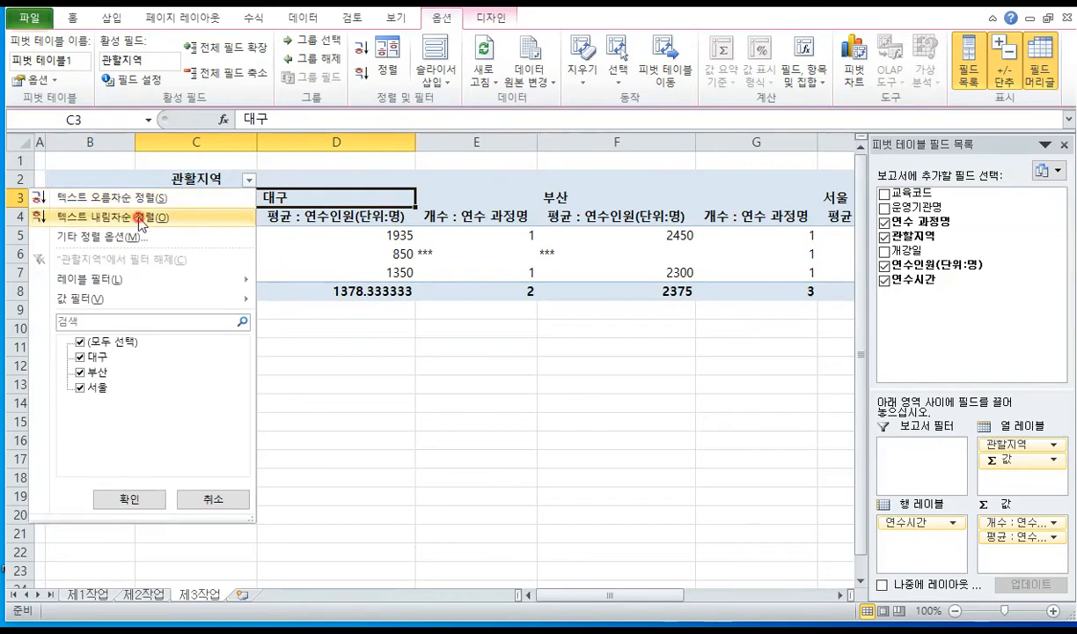
pyautogui.click(136, 216)
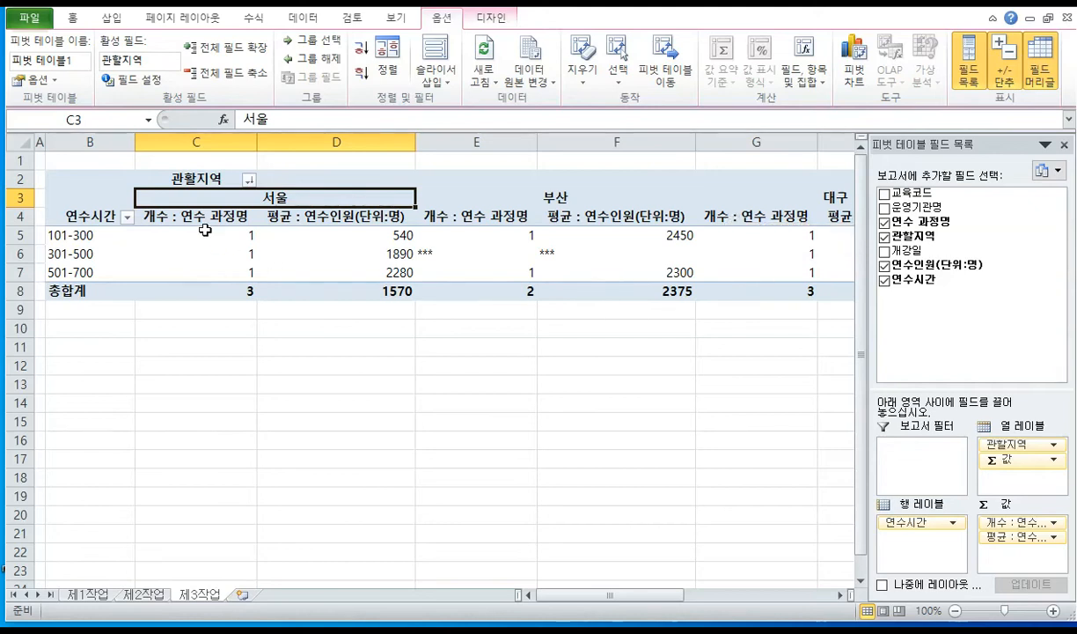
# - Centre the pivot table values in C5:H8 and apply the comma number style to them
pyautogui.moveTo(243, 233); pyautogui.dragTo(526, 293)
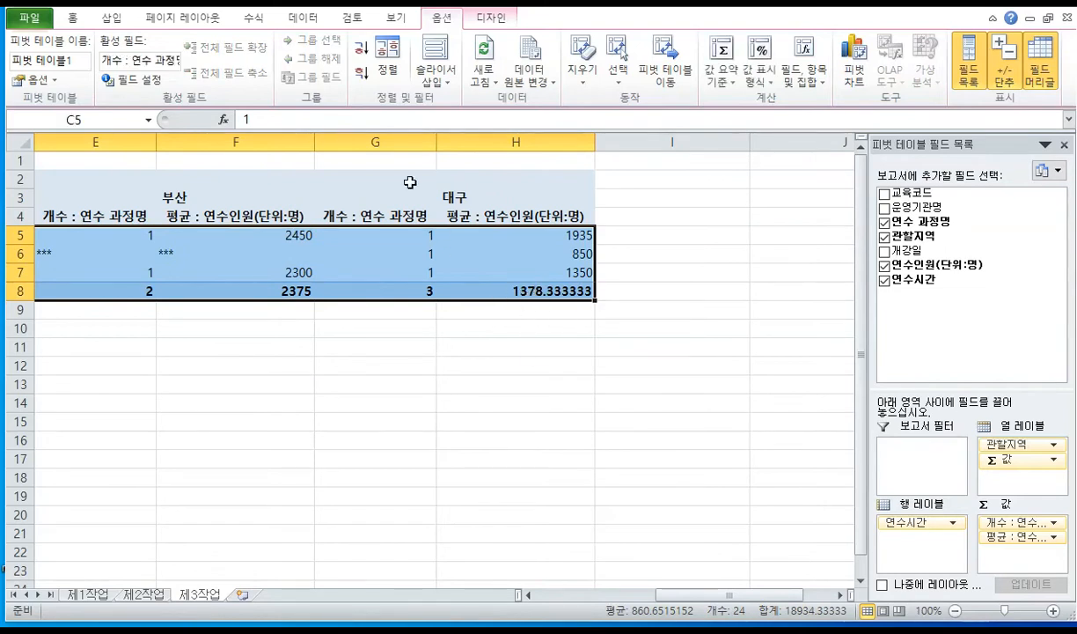
pyautogui.click(74, 18)
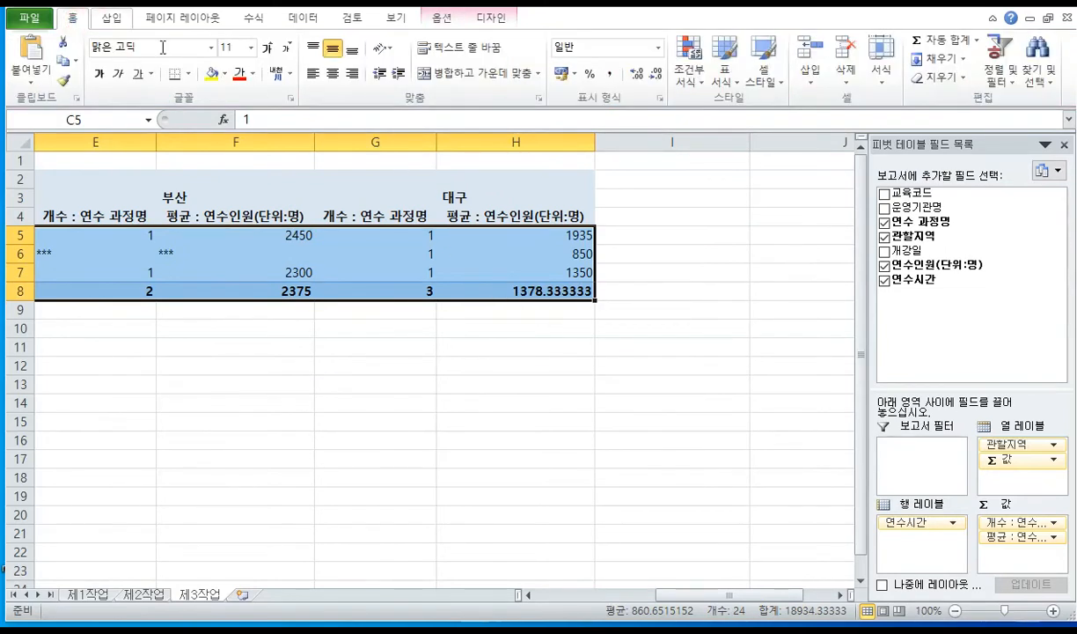
pyautogui.click(333, 75)
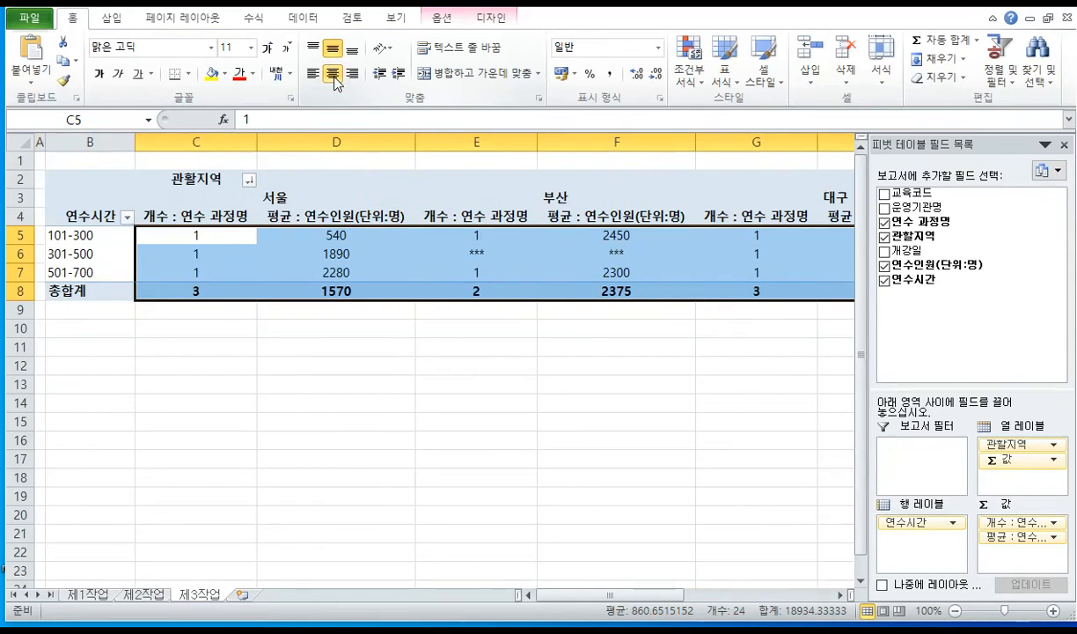
pyautogui.click(610, 75)
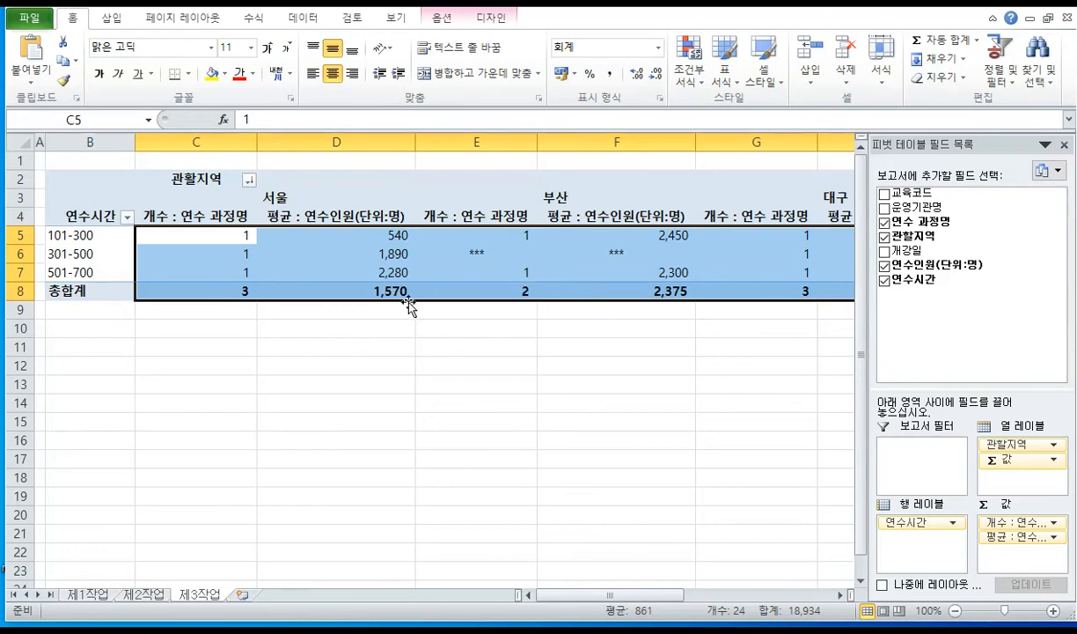
pyautogui.click(491, 348)
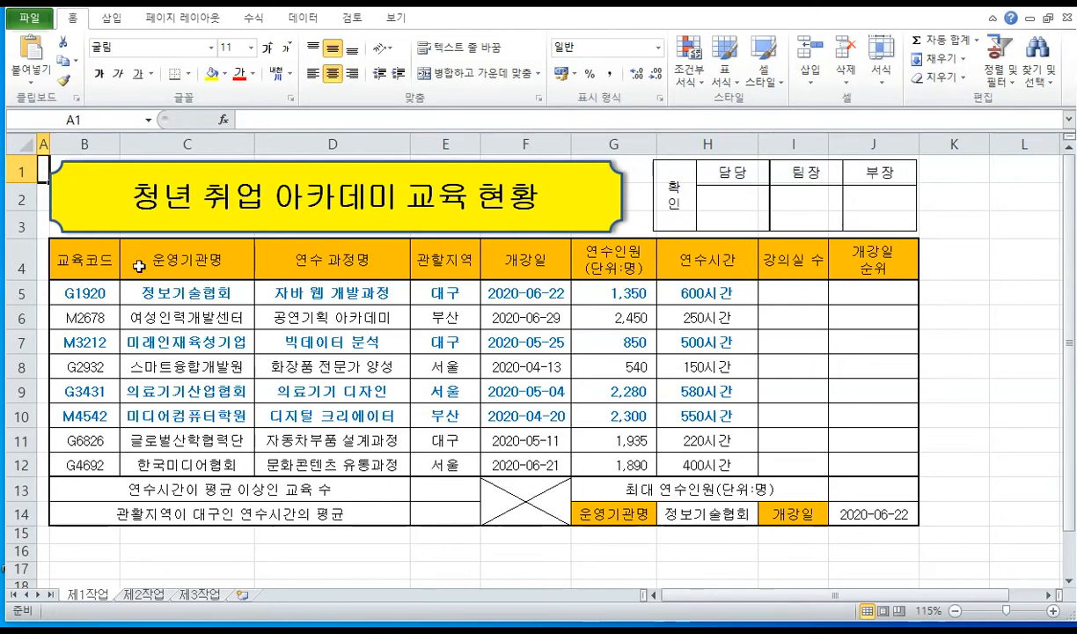
pyautogui.click(348, 260)
pyautogui.moveTo(348, 260); pyautogui.dragTo(352, 290)
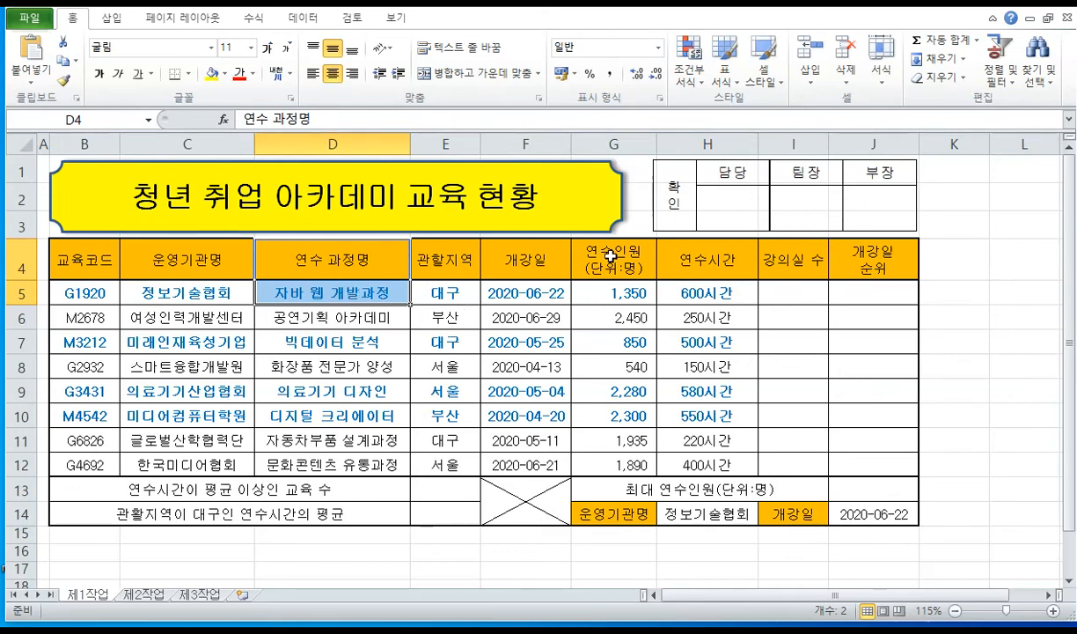
pyautogui.moveTo(610, 255); pyautogui.dragTo(614, 287)
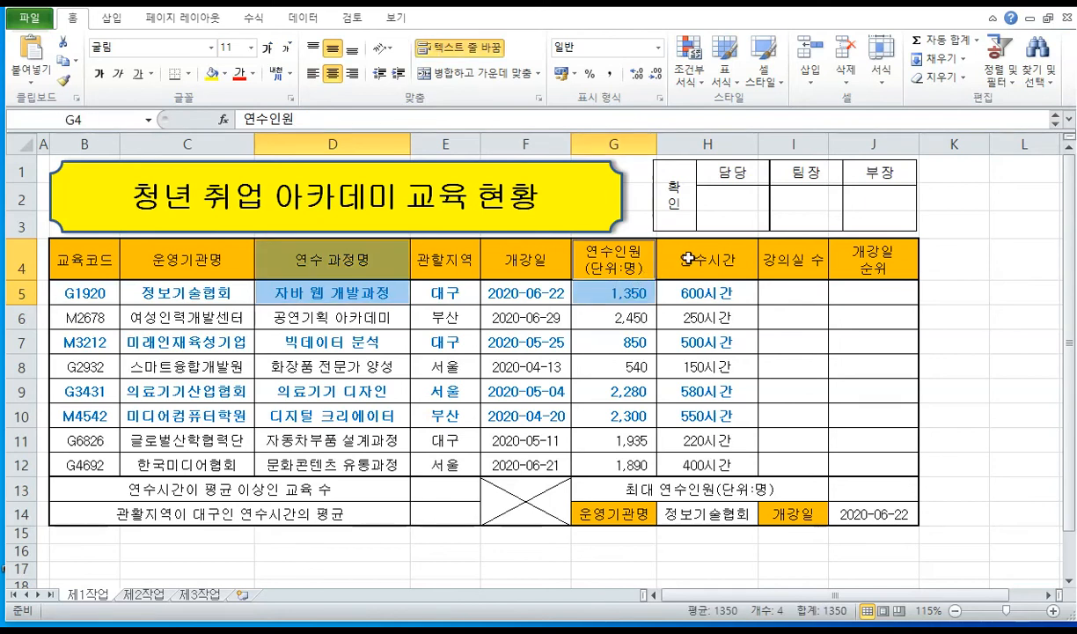
pyautogui.moveTo(688, 258); pyautogui.dragTo(696, 287)
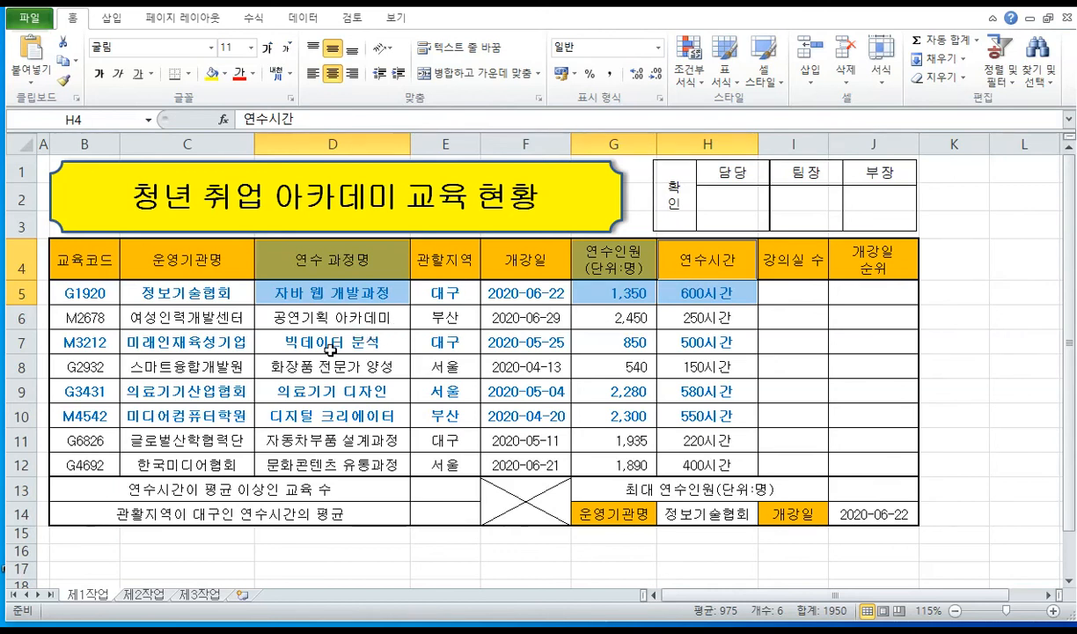
pyautogui.moveTo(331, 341); pyautogui.dragTo(337, 386)
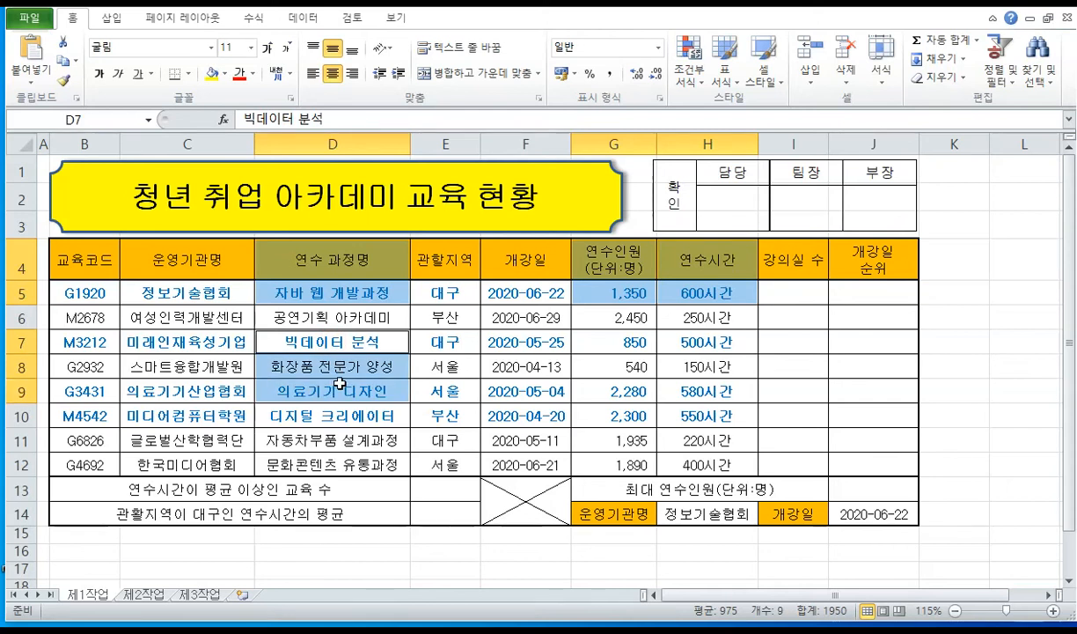
pyautogui.keyDown('ctrl'); pyautogui.click(607, 344); pyautogui.keyUp('ctrl')
pyautogui.moveTo(607, 344); pyautogui.dragTo(611, 387)
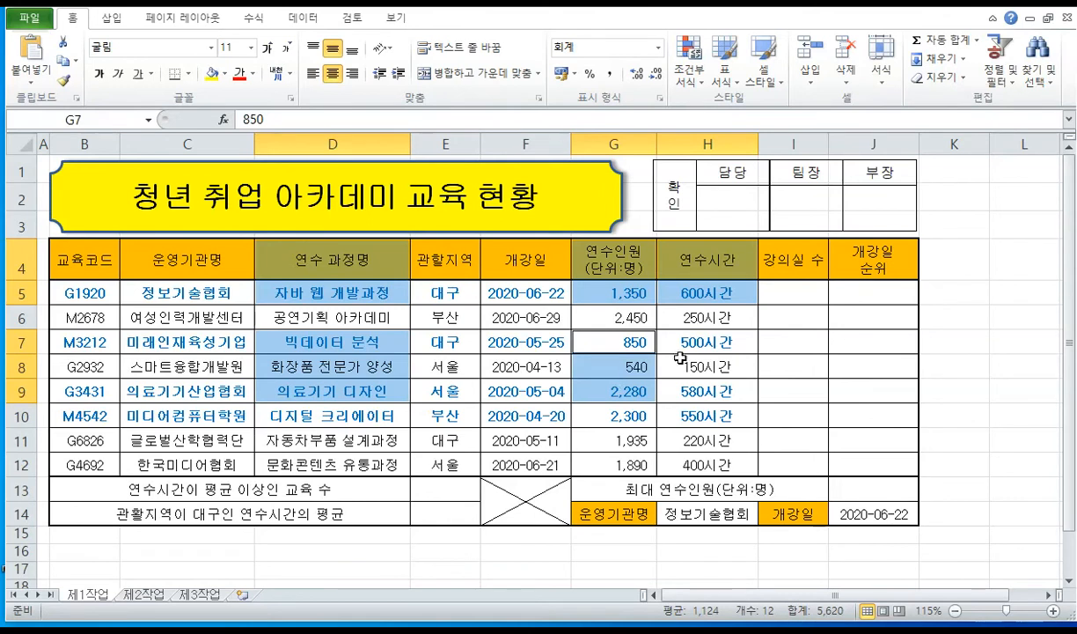
pyautogui.keyDown('ctrl'); pyautogui.click(687, 338); pyautogui.keyUp('ctrl')
pyautogui.moveTo(687, 339); pyautogui.dragTo(693, 386)
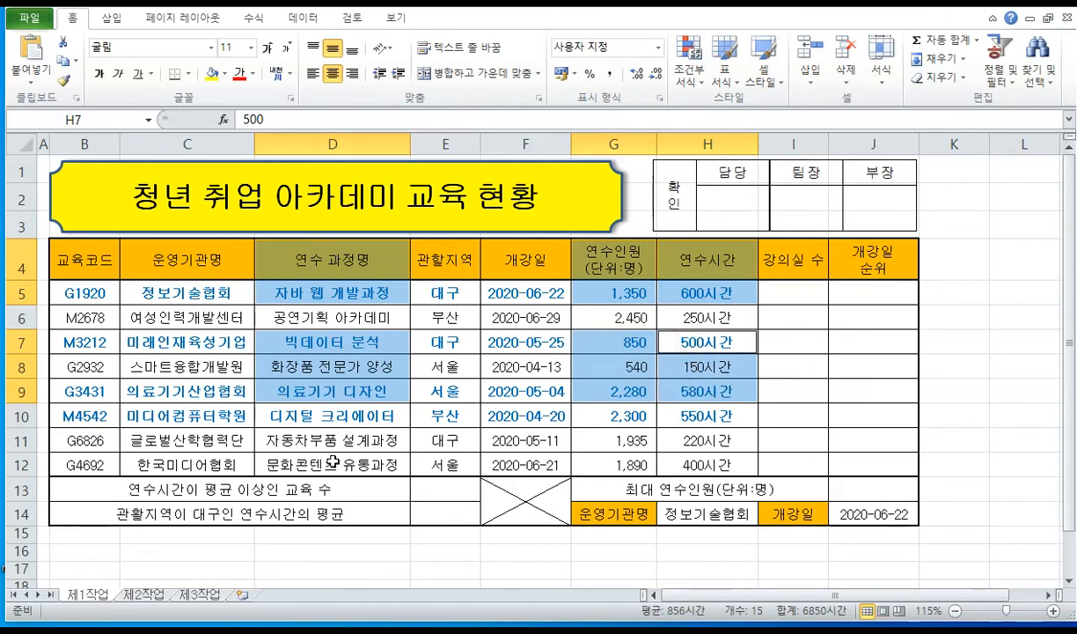
pyautogui.moveTo(331, 443); pyautogui.dragTo(336, 461)
pyautogui.moveTo(602, 439); pyautogui.dragTo(608, 459)
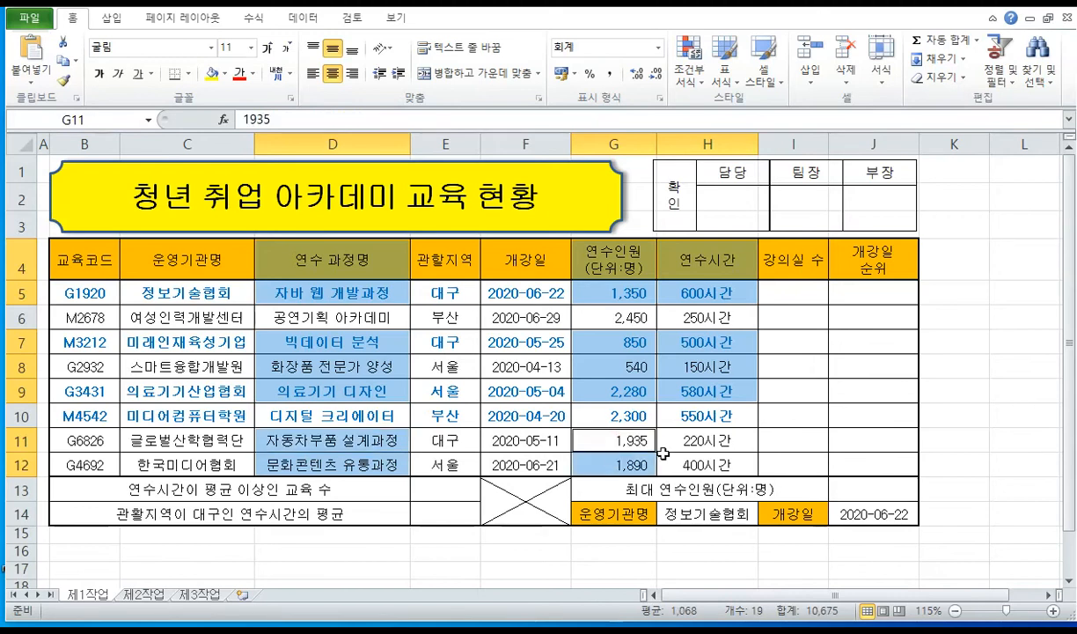
pyautogui.moveTo(683, 438); pyautogui.dragTo(697, 462)
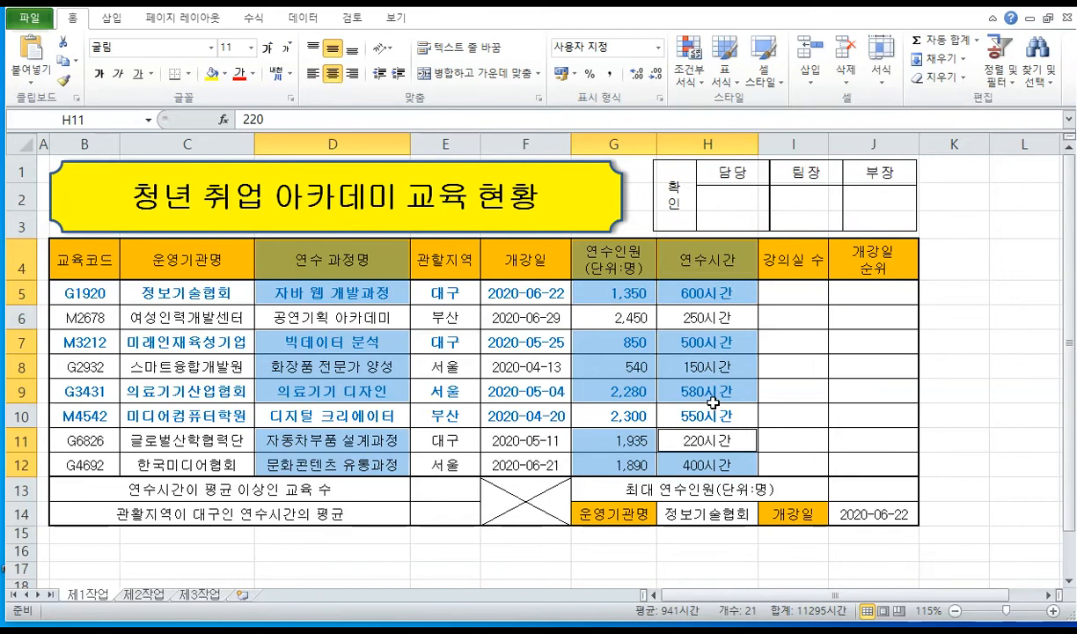
# - Select the course name, 연수인원 and 연수시간 cells together for rows 4:5, 7:9 and 11:12 (columns D, G and H)
pyautogui.click(322, 248)
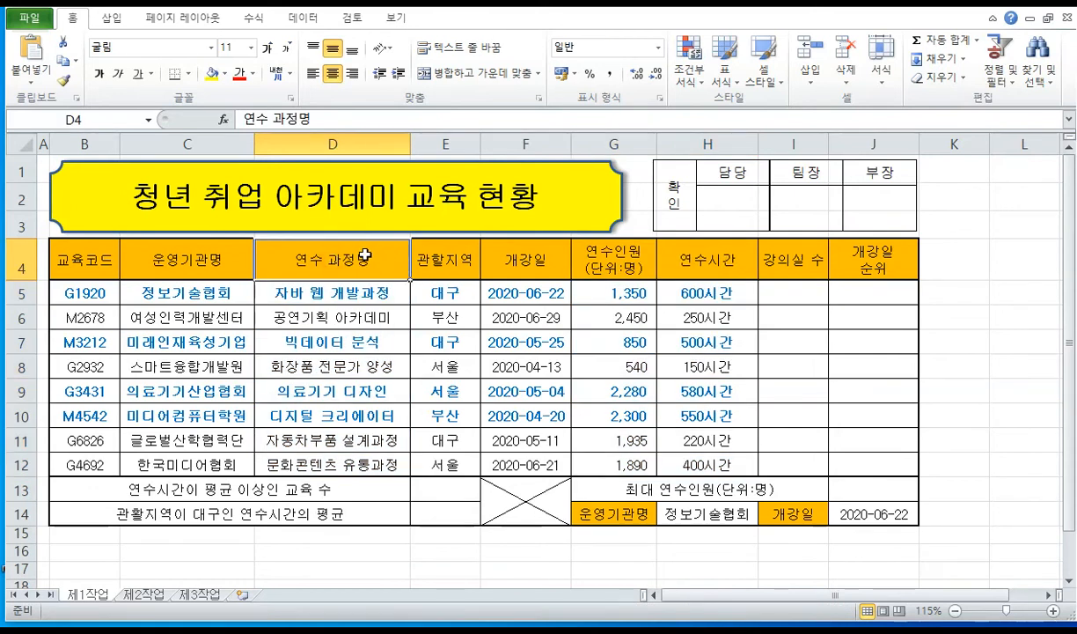
pyautogui.moveTo(359, 256); pyautogui.dragTo(365, 280)
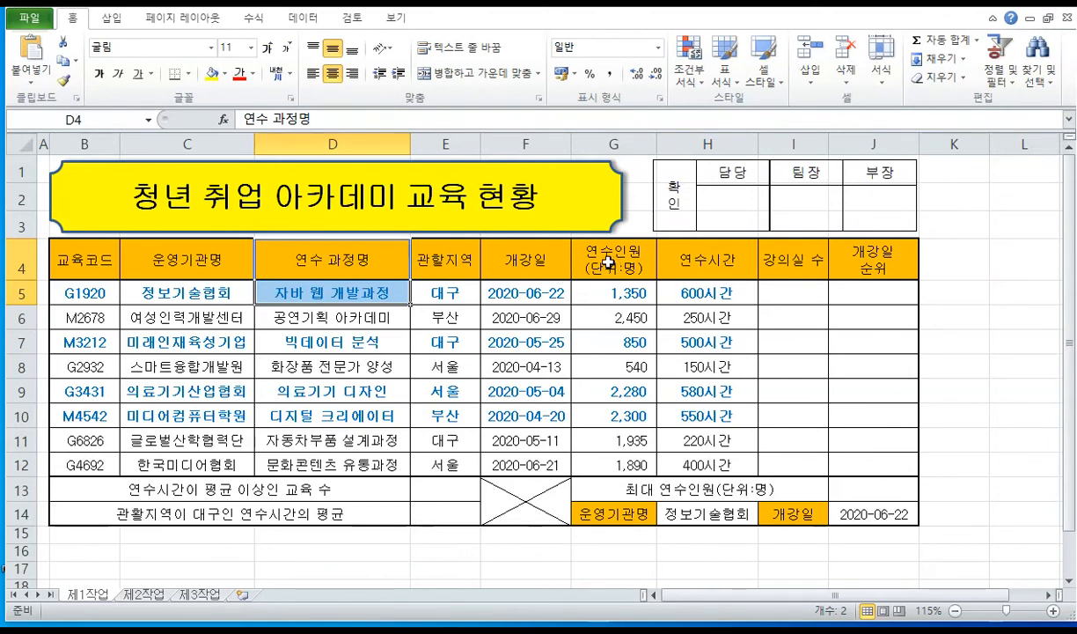
pyautogui.moveTo(613, 262); pyautogui.dragTo(608, 293)
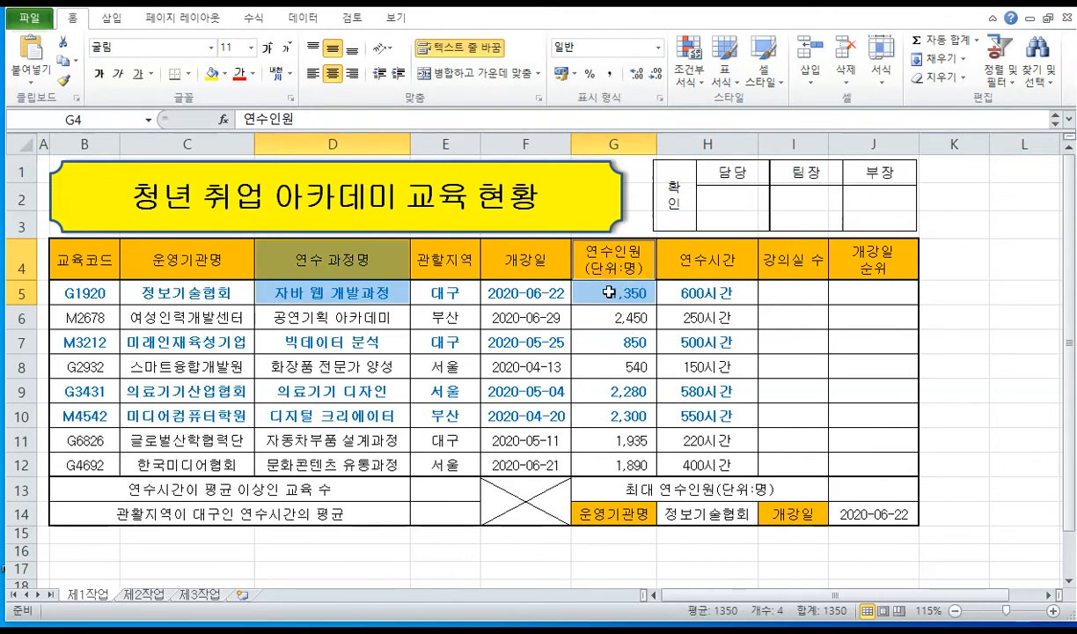
pyautogui.moveTo(693, 255); pyautogui.dragTo(713, 291)
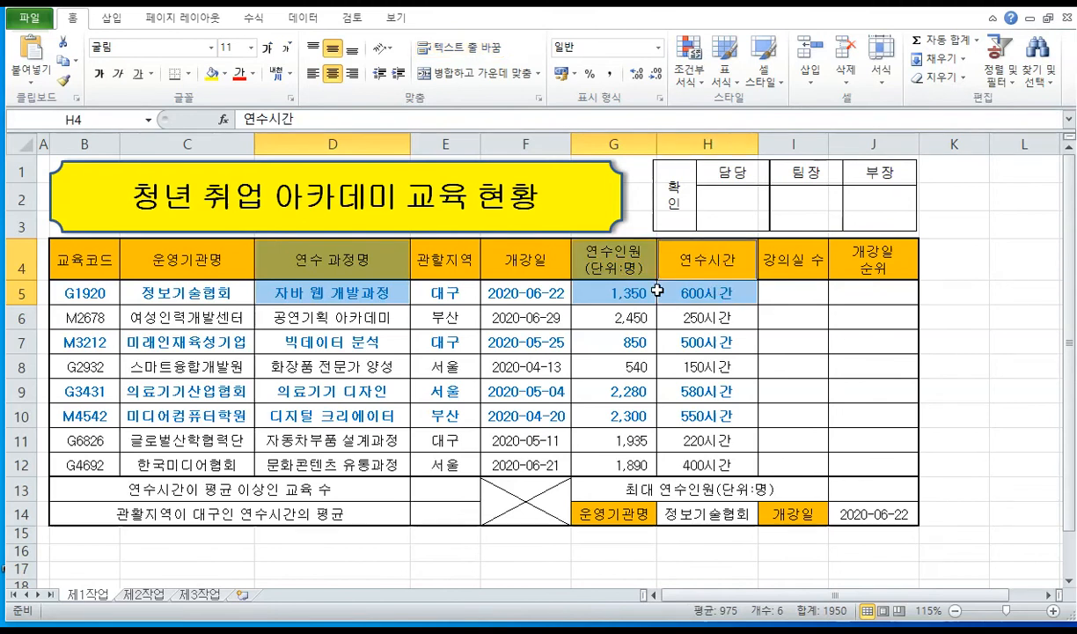
pyautogui.moveTo(358, 342); pyautogui.dragTo(347, 387)
pyautogui.moveTo(585, 341); pyautogui.dragTo(601, 380)
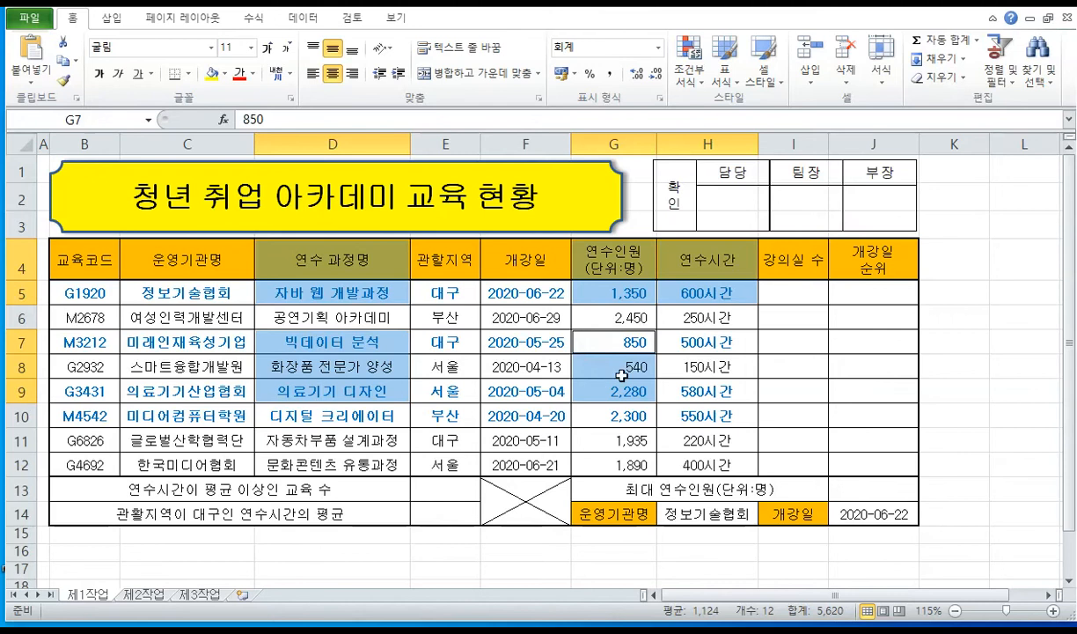
pyautogui.moveTo(673, 340); pyautogui.dragTo(692, 384)
pyautogui.moveTo(347, 438); pyautogui.dragTo(351, 466)
pyautogui.moveTo(589, 434); pyautogui.dragTo(616, 462)
pyautogui.moveTo(695, 440); pyautogui.dragTo(696, 462)
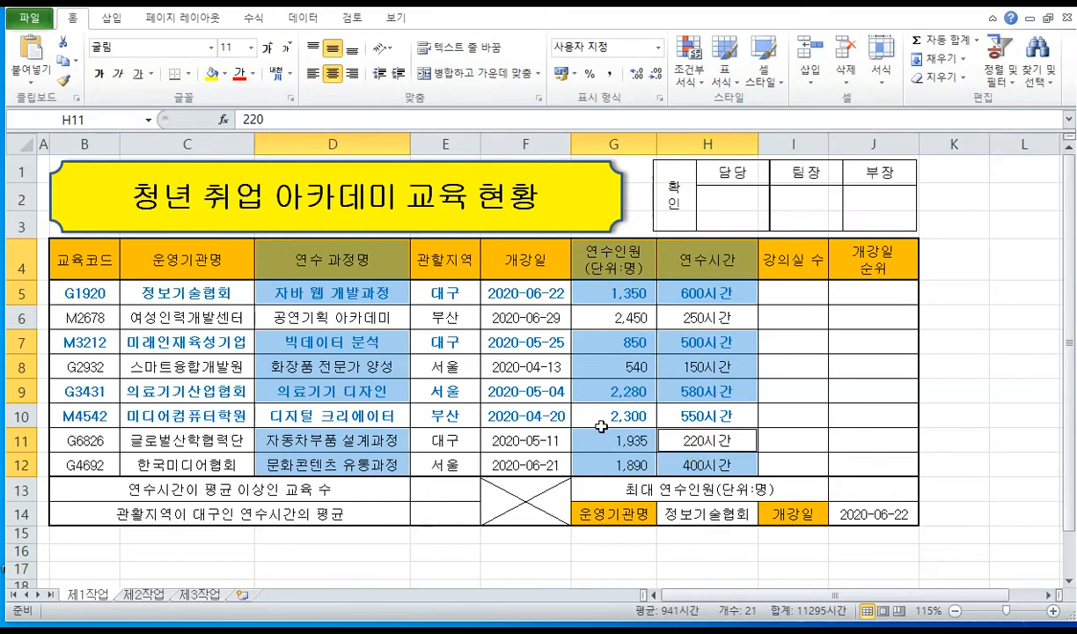
# - Insert a 2-D clustered column chart from the selected course data
pyautogui.click(112, 24)
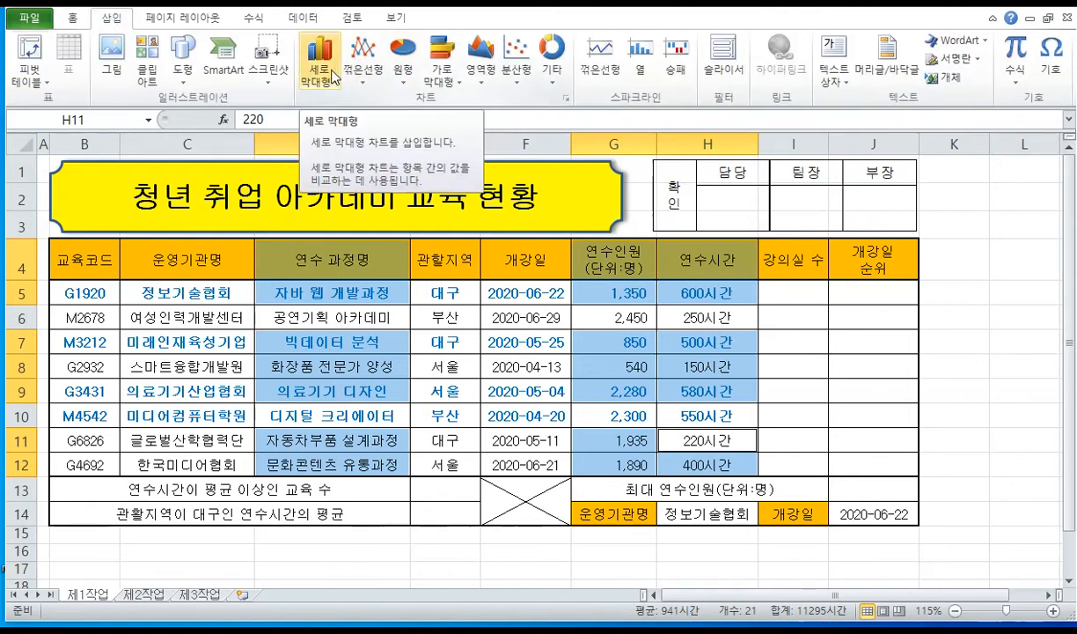
pyautogui.click(320, 60)
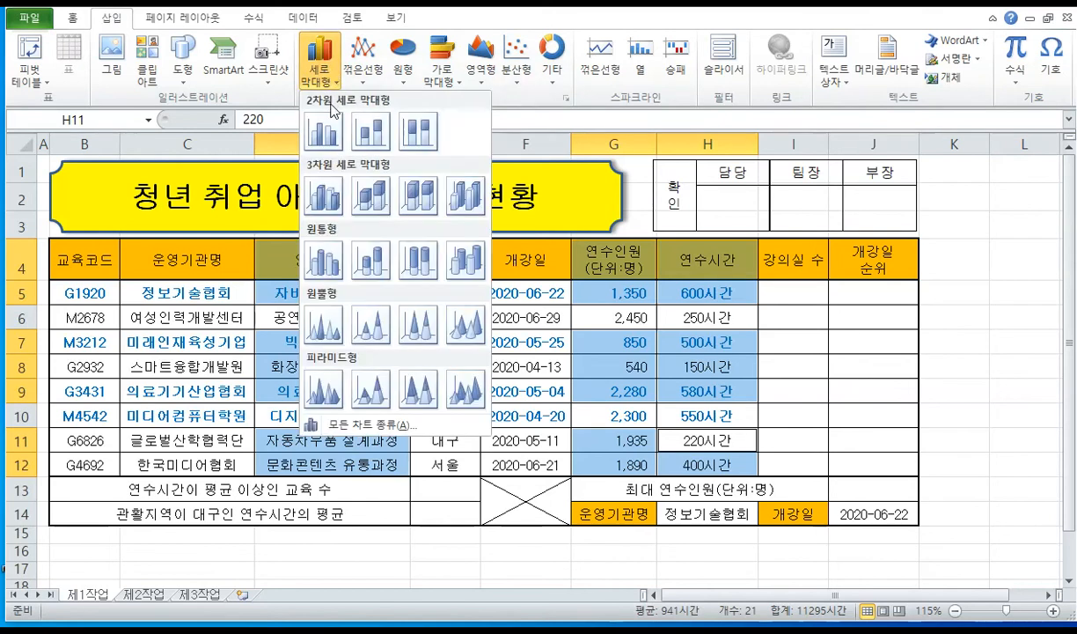
pyautogui.click(331, 123)
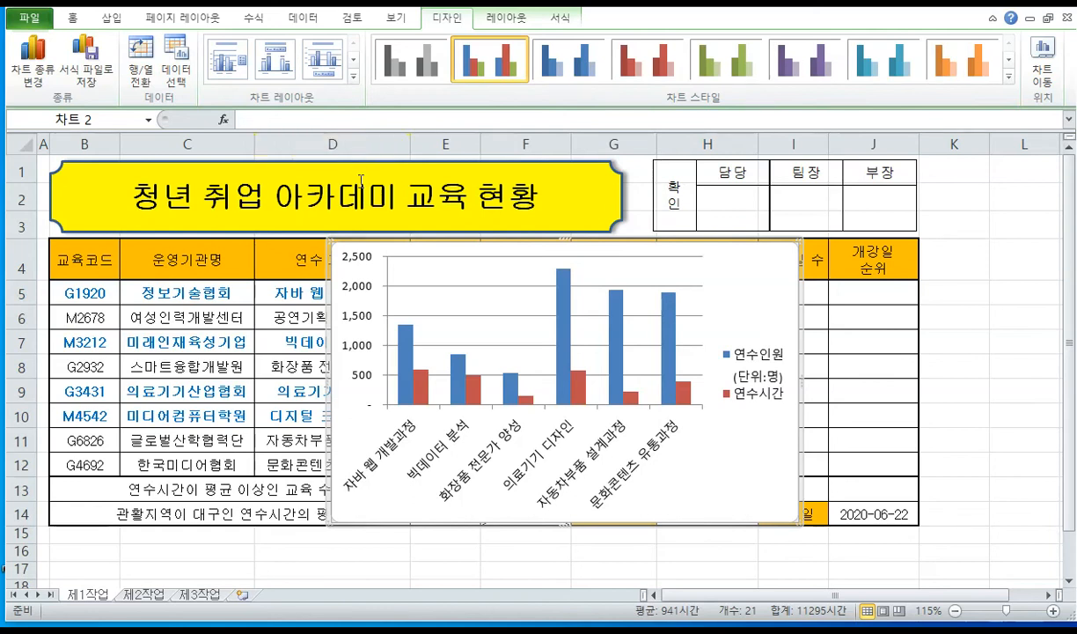
# - Move the chart to a new sheet named 제4작업 and place that sheet after 제3작업
pyautogui.click(1053, 67)
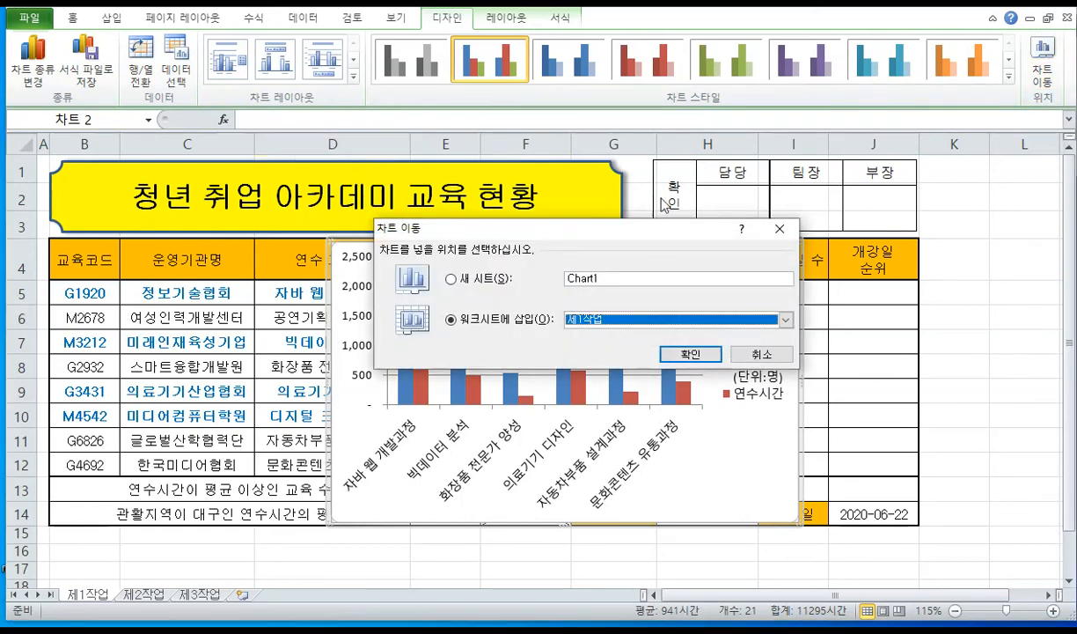
pyautogui.click(452, 278)
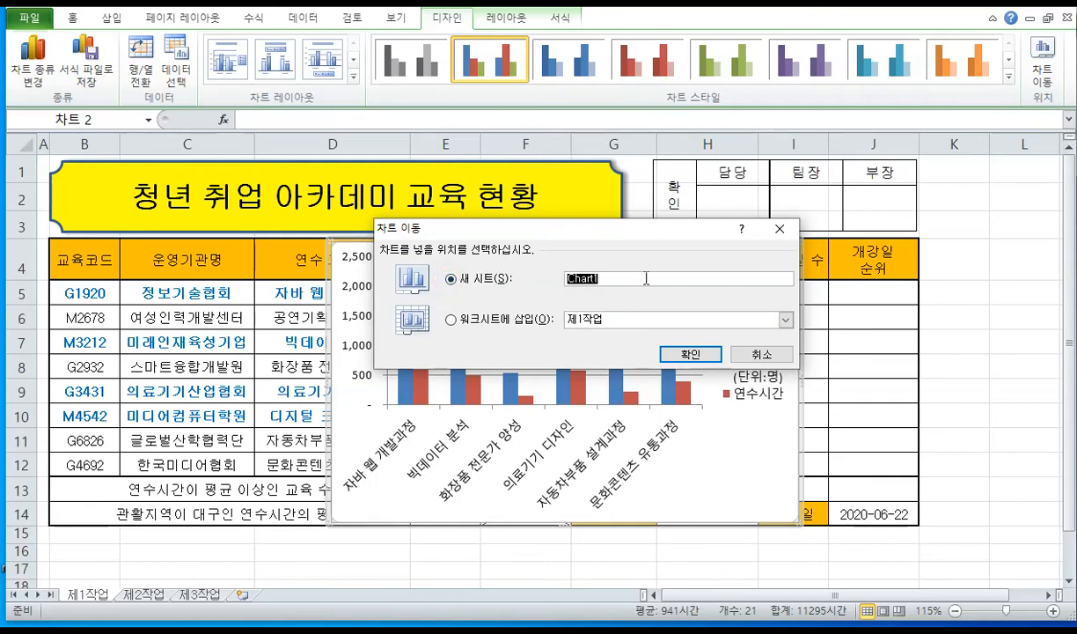
pyautogui.write('제')
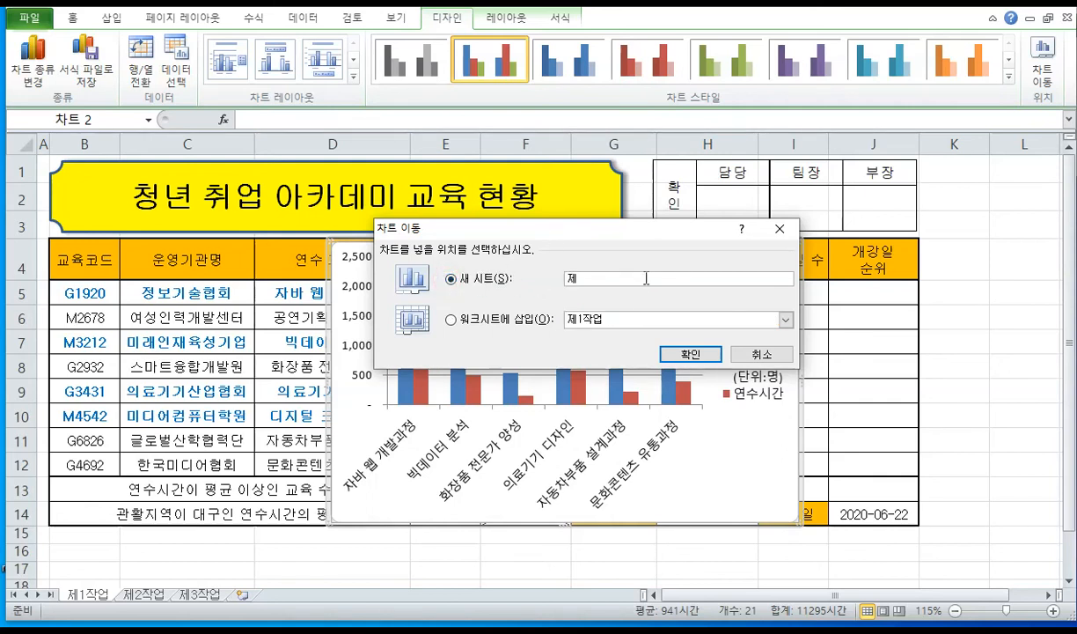
pyautogui.write('4ㅈ가')
pyautogui.press('BackSpace')
pyautogui.press('BackSpace')
pyautogui.press('BackSpace')
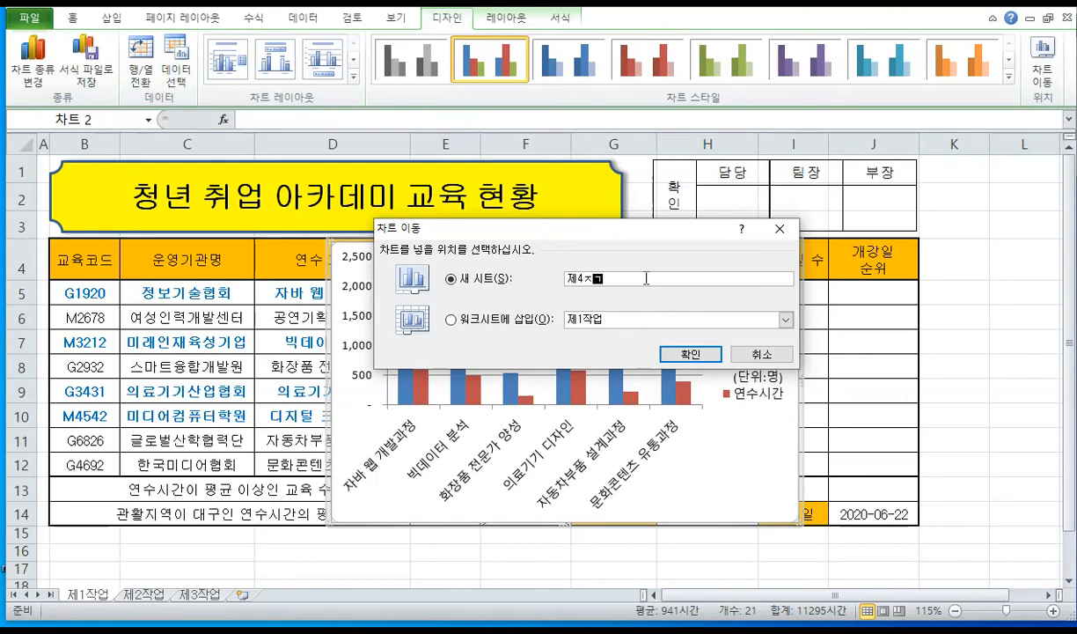
pyautogui.write('작업')
pyautogui.press('Return')
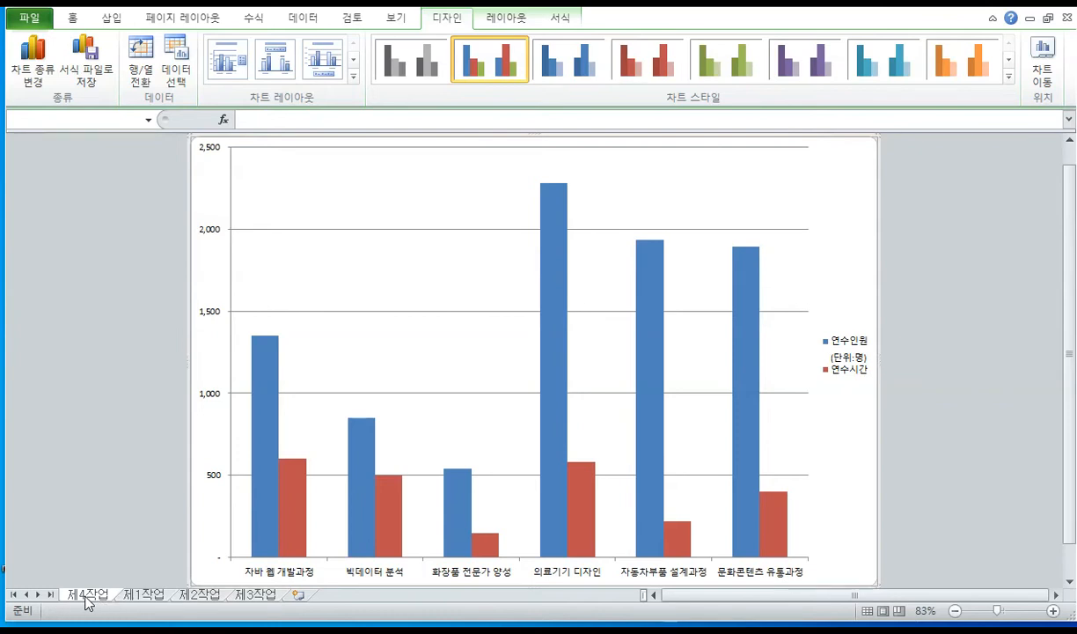
pyautogui.moveTo(87, 602); pyautogui.dragTo(311, 605)
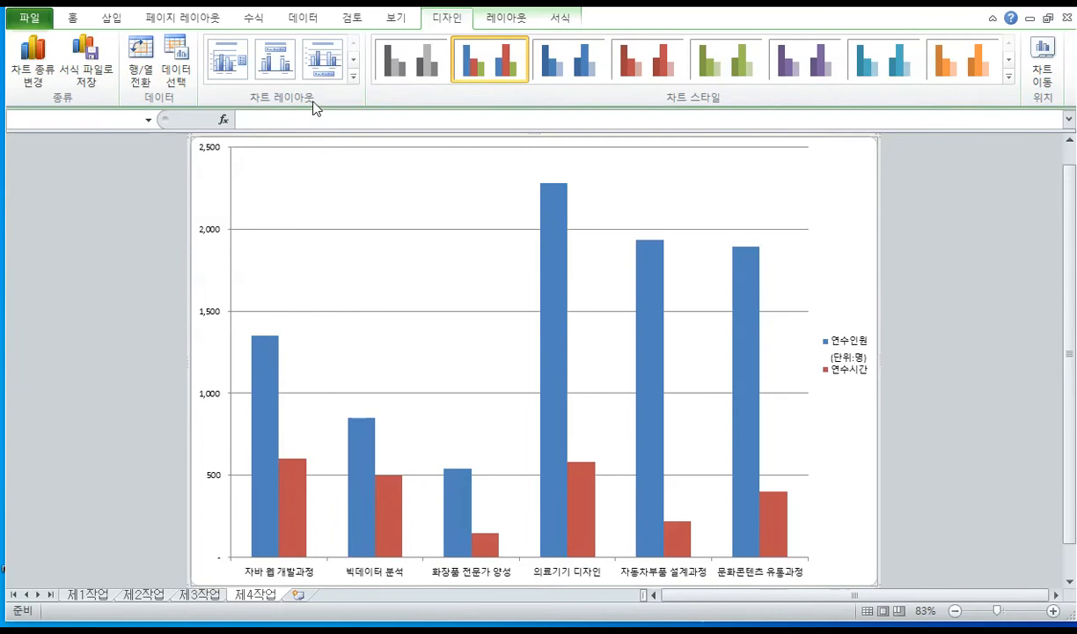
# - Apply chart layout 3, with the title above and legend below, and the first grayscale chart style
pyautogui.click(354, 77)
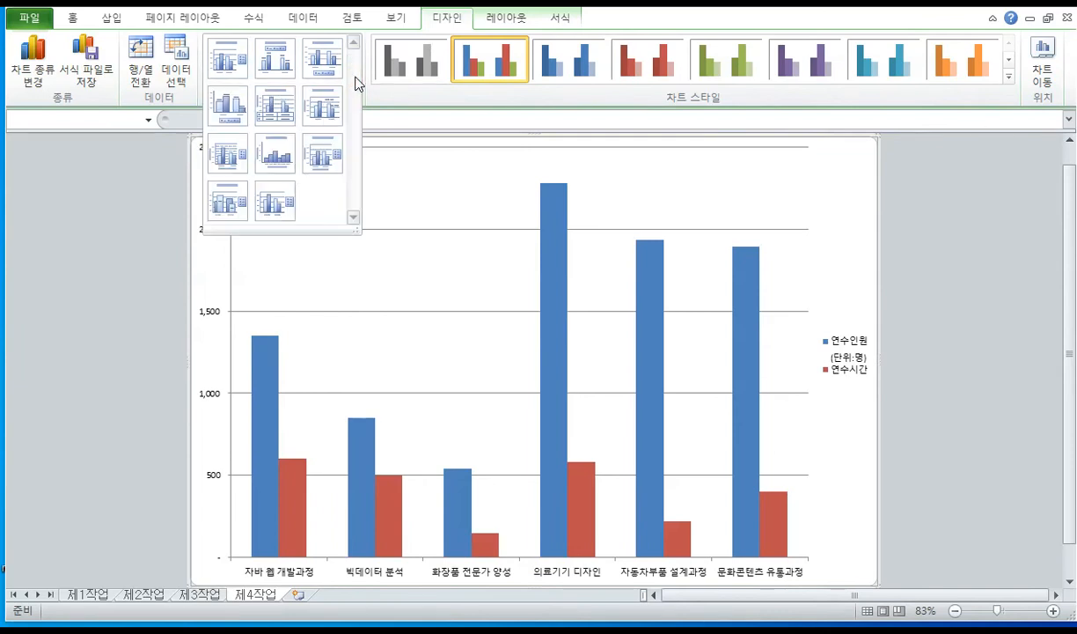
pyautogui.click(332, 65)
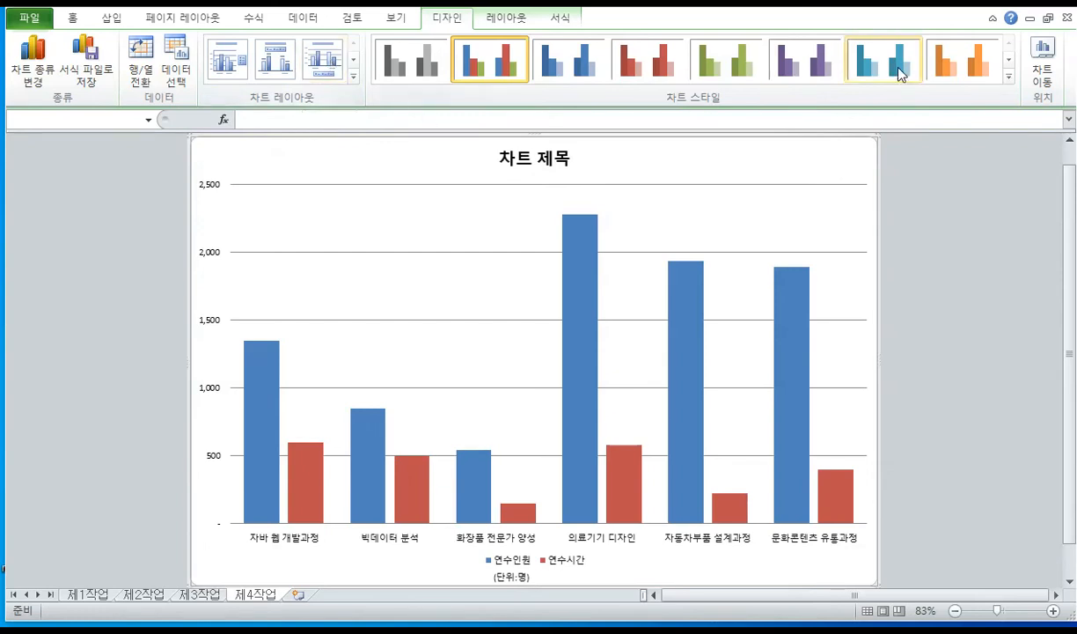
pyautogui.click(1007, 77)
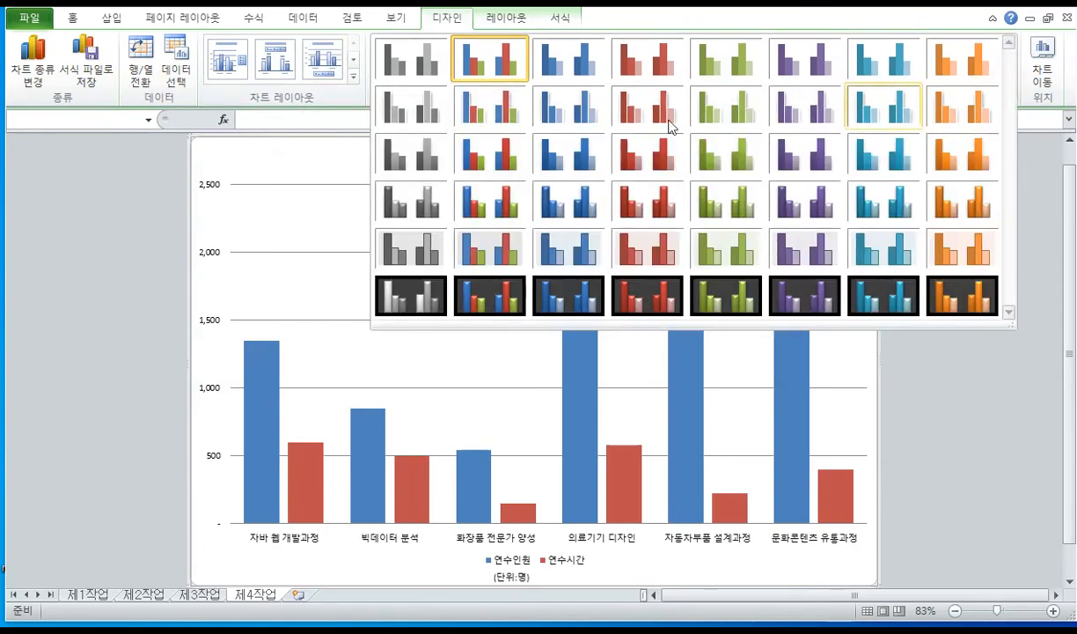
pyautogui.click(420, 70)
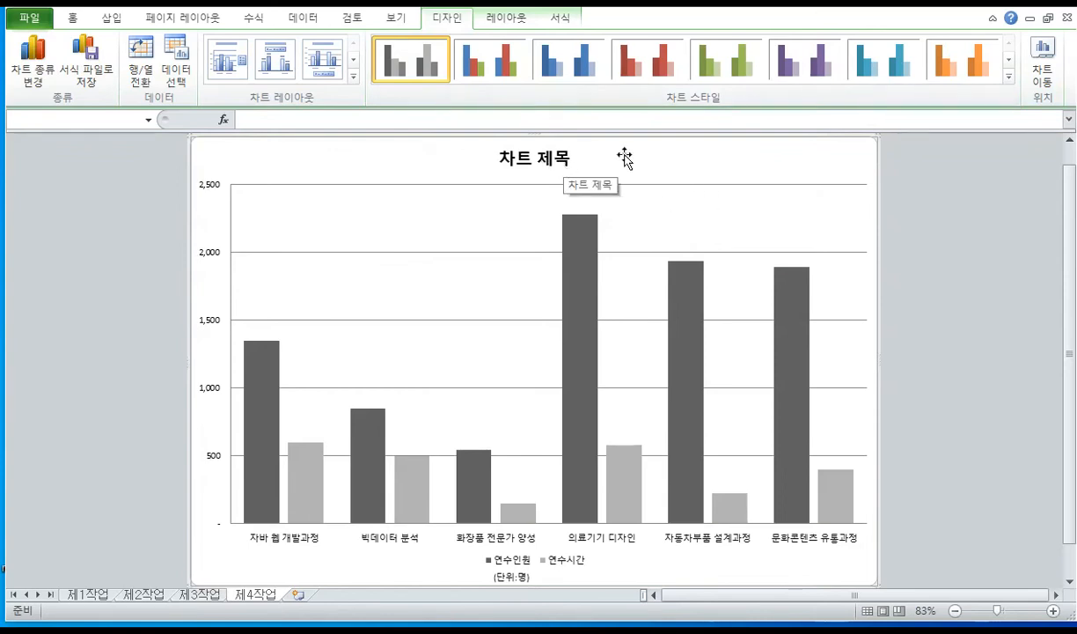
# - Set the chart area's font to 굴림 at size 11
pyautogui.rightClick(701, 161)
pyautogui.click(731, 115)
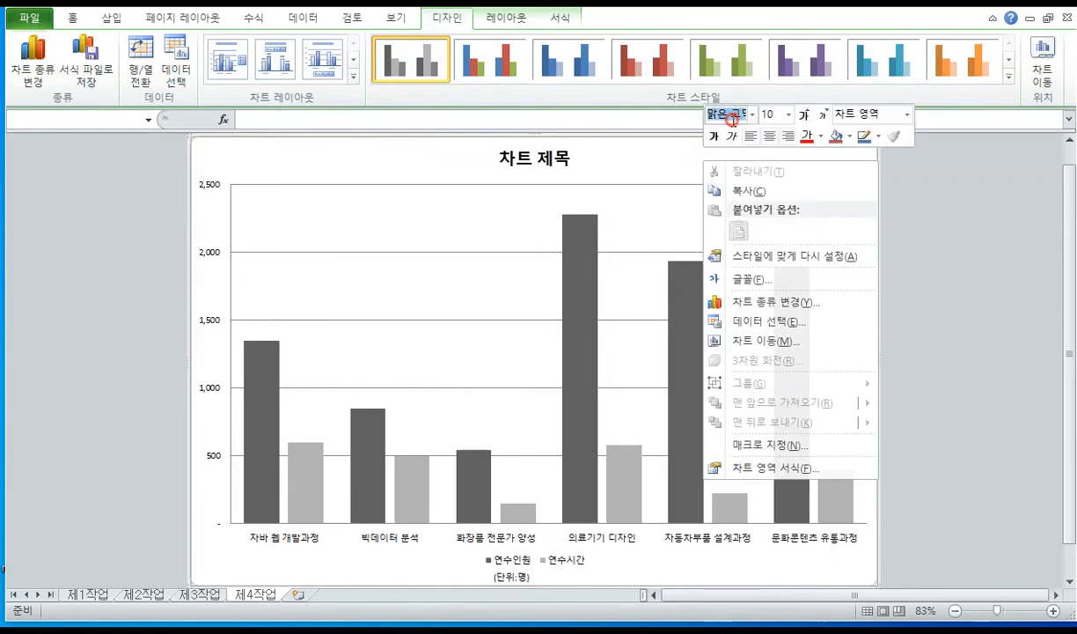
pyautogui.write('굴림')
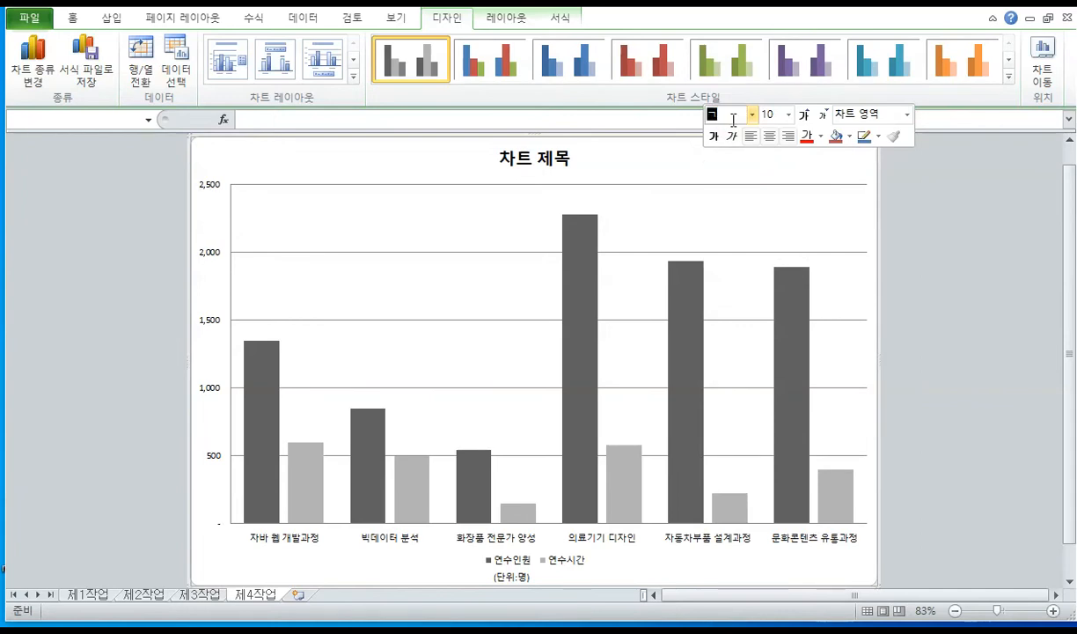
pyautogui.press('Return')
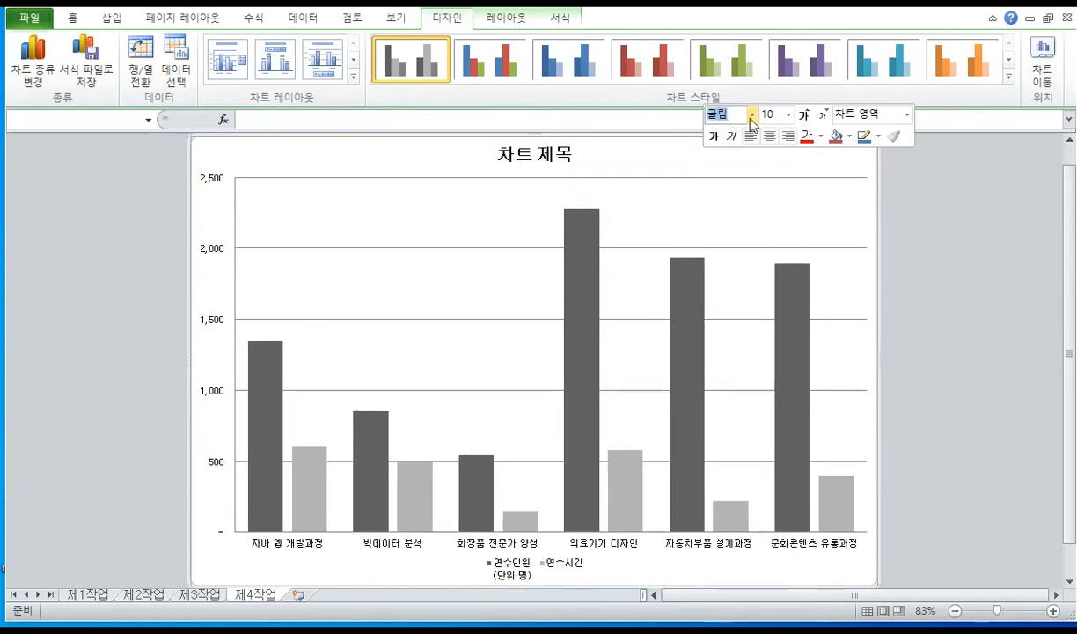
pyautogui.click(767, 116)
pyautogui.write('11')
pyautogui.press('Return')
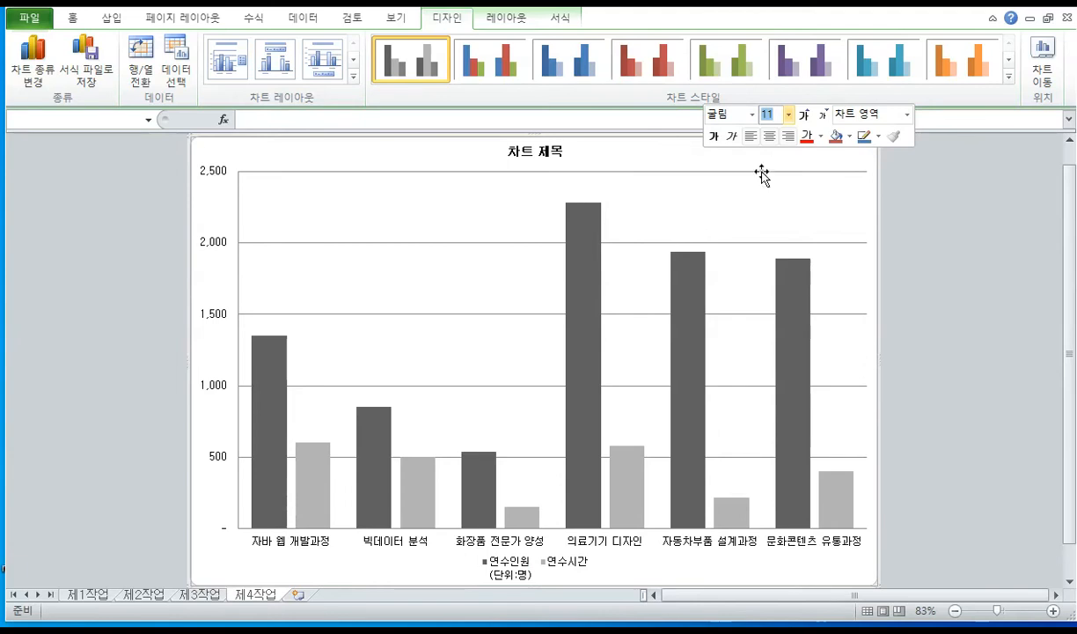
# - Fill the chart area with the pink tissue paper texture
pyautogui.click(850, 137)
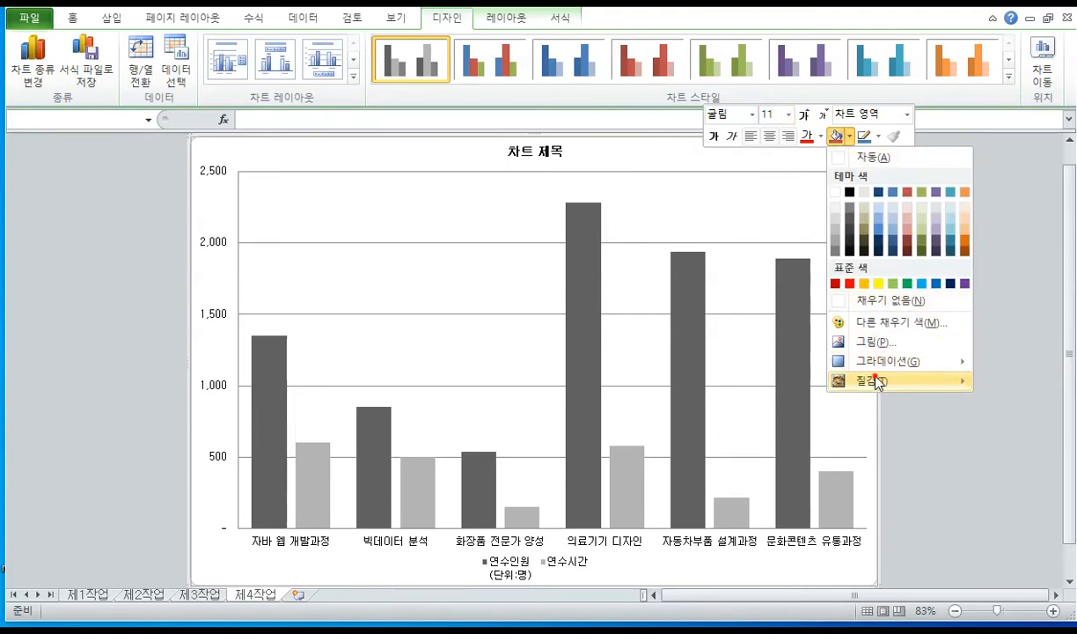
pyautogui.moveTo(873, 380)
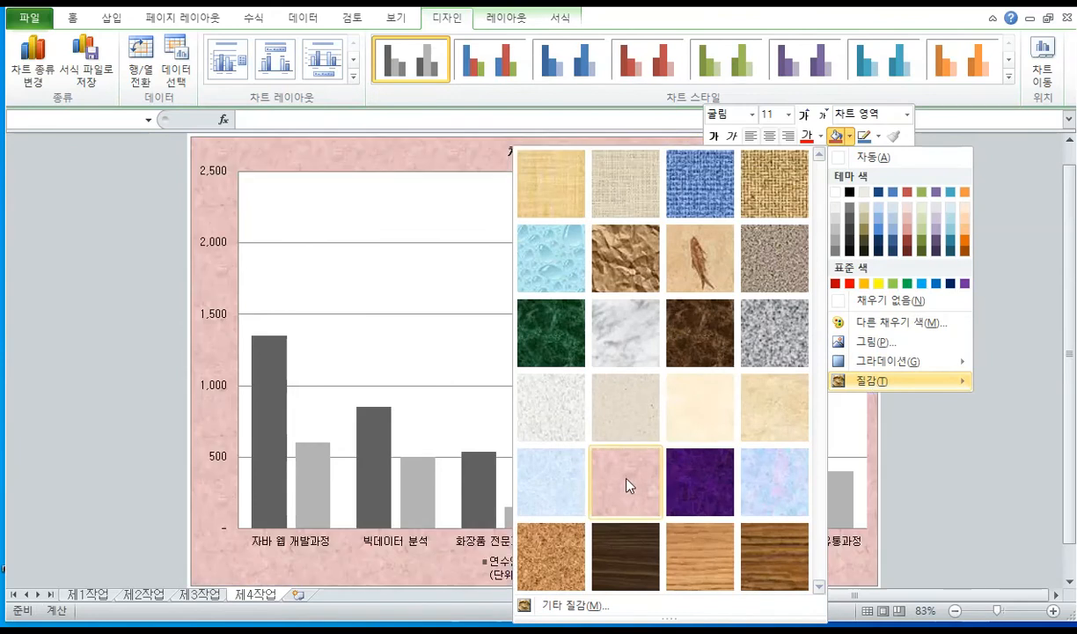
pyautogui.click(627, 482)
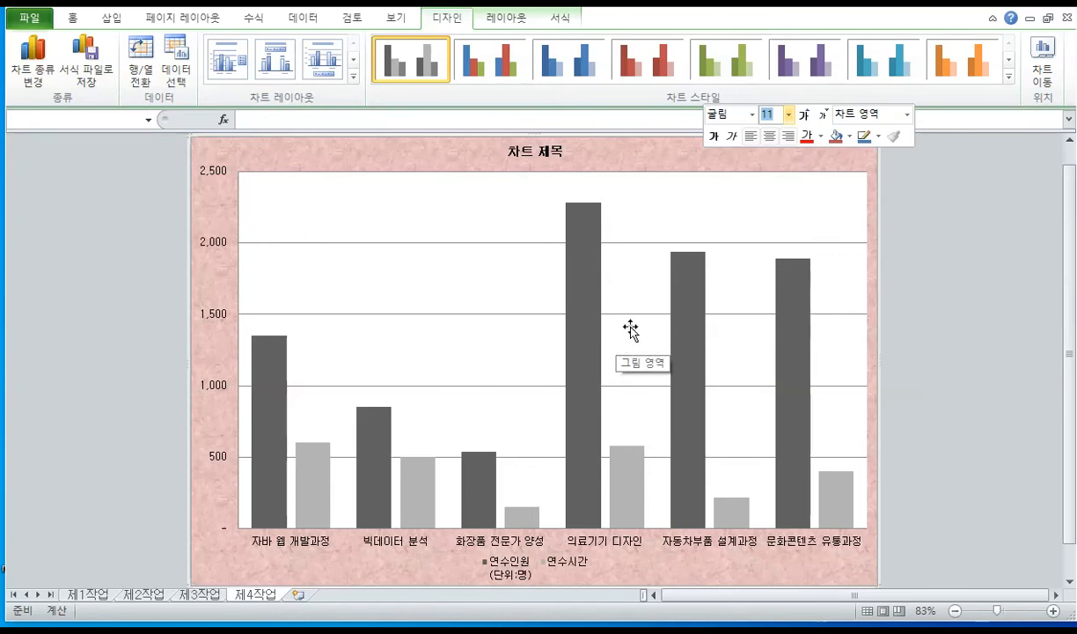
# - Fill the chart's plot area with the theme colour 흰색, 배경 1
pyautogui.click(674, 205)
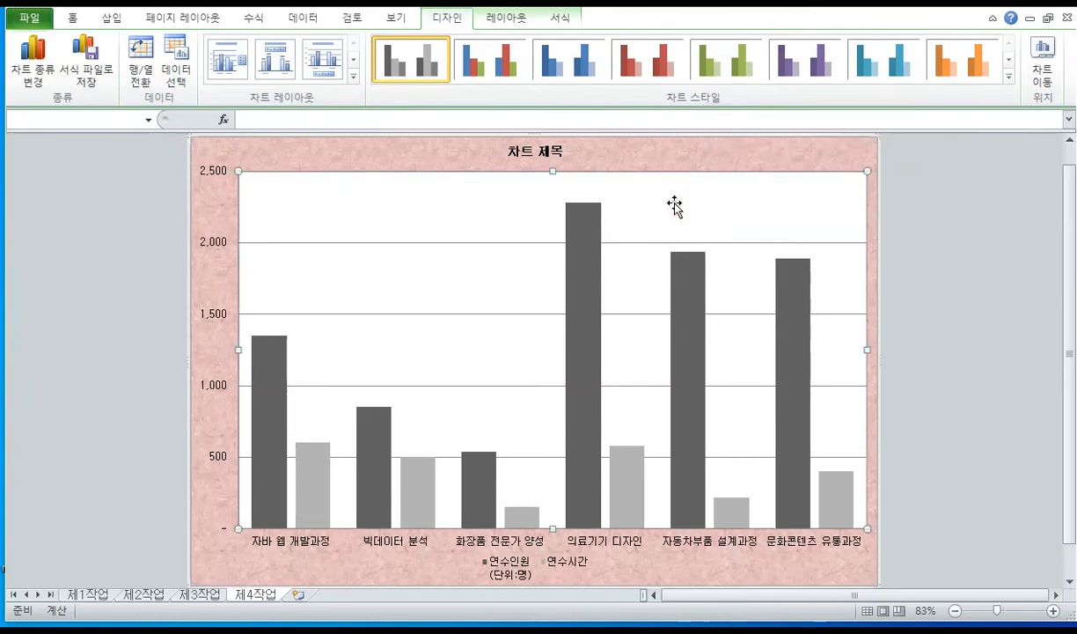
pyautogui.rightClick(675, 206)
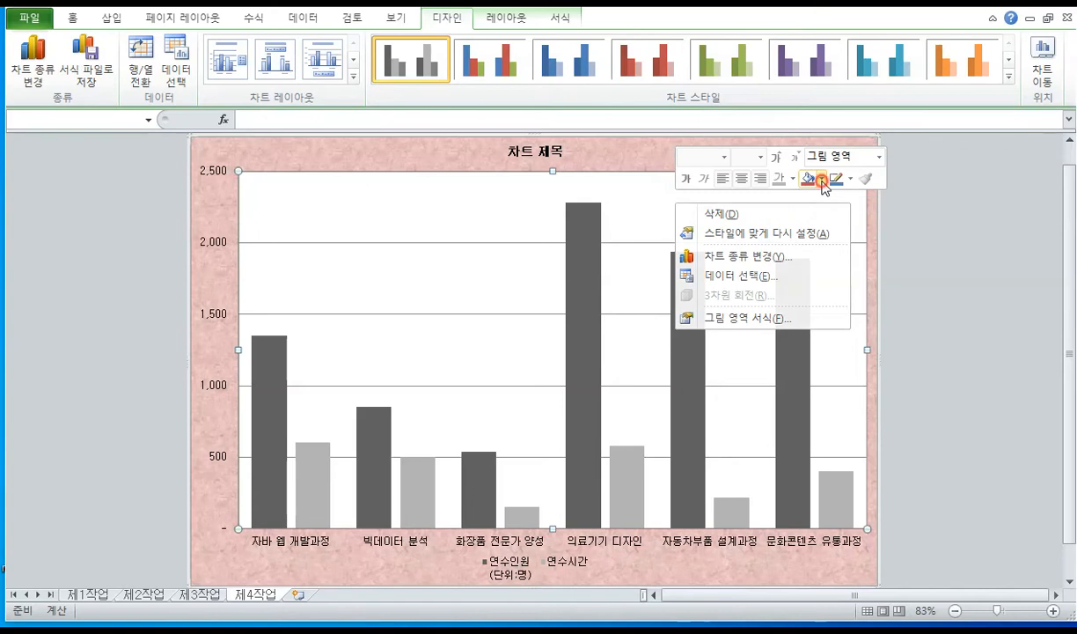
pyautogui.click(820, 180)
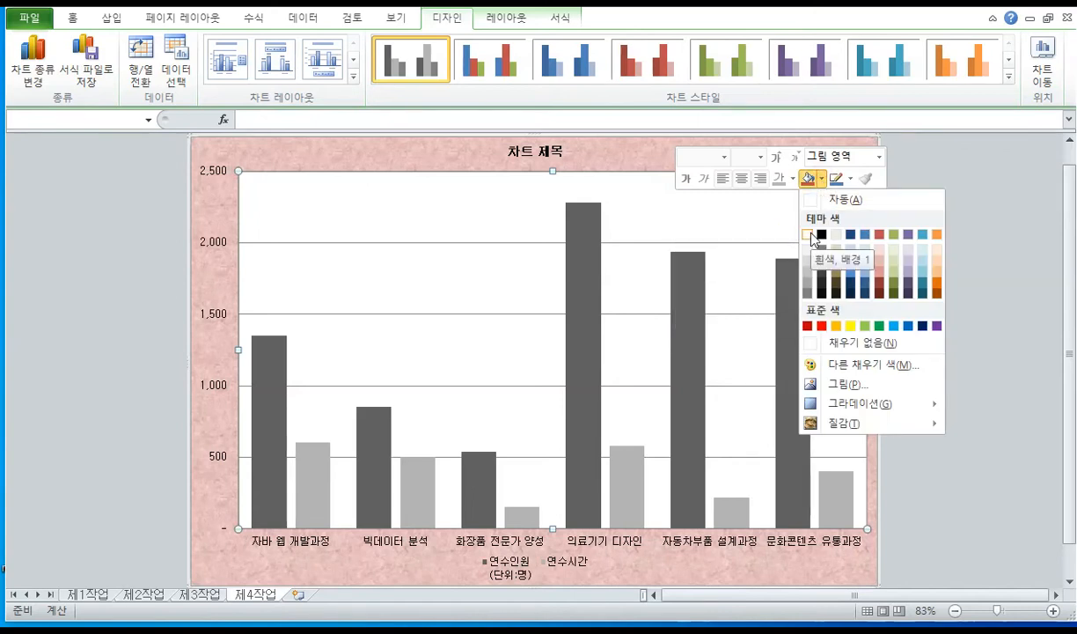
pyautogui.click(811, 234)
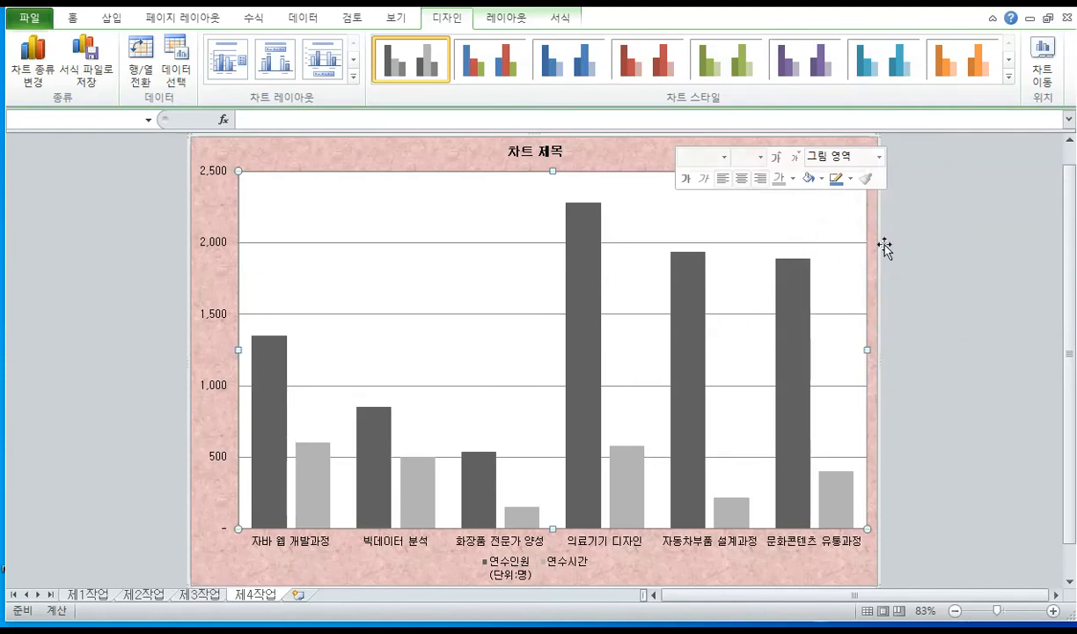
pyautogui.click(906, 255)
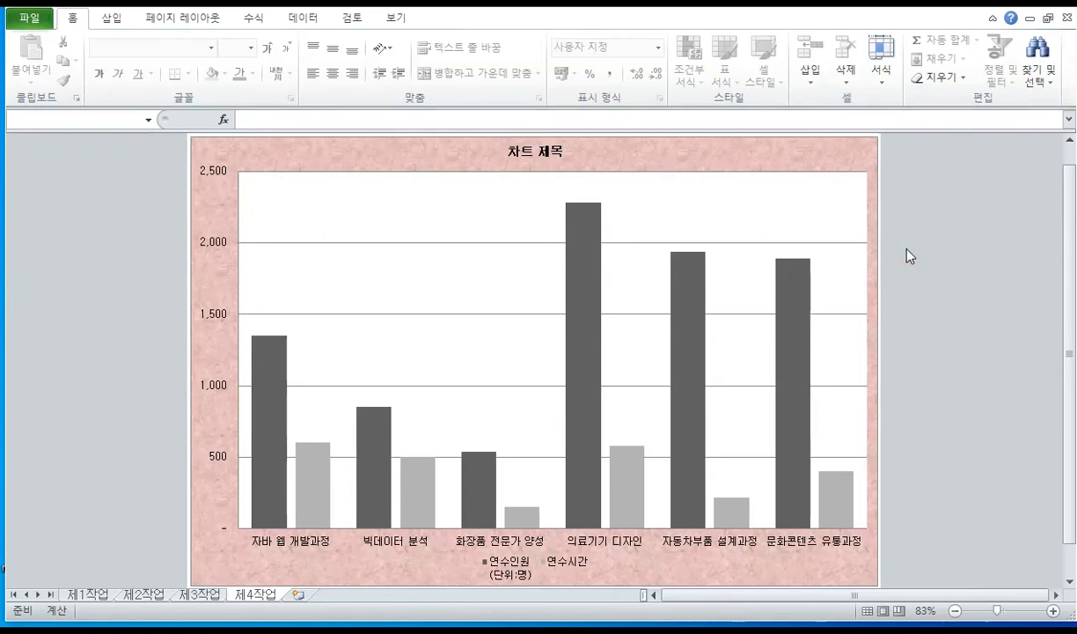
# - Replace the placeholder chart title with 대구 및 서울지역의 교육 현황
pyautogui.click(524, 151)
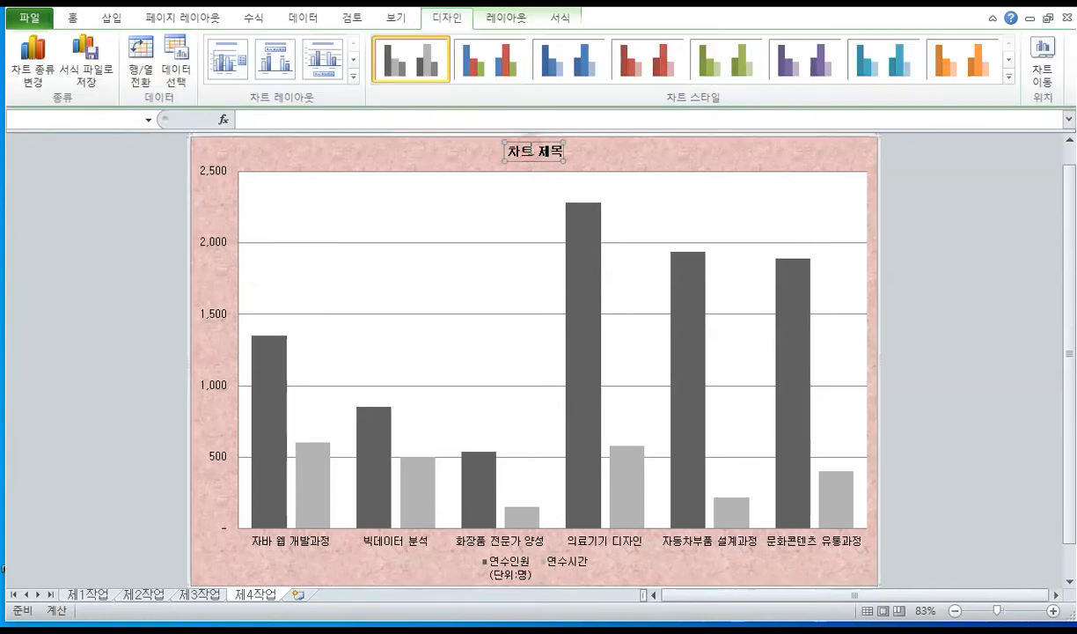
pyautogui.click(513, 154)
pyautogui.press('Delete')
pyautogui.press('Delete')
pyautogui.press('Delete')
pyautogui.press('Delete')
pyautogui.press('Delete')
pyautogui.write('대구')
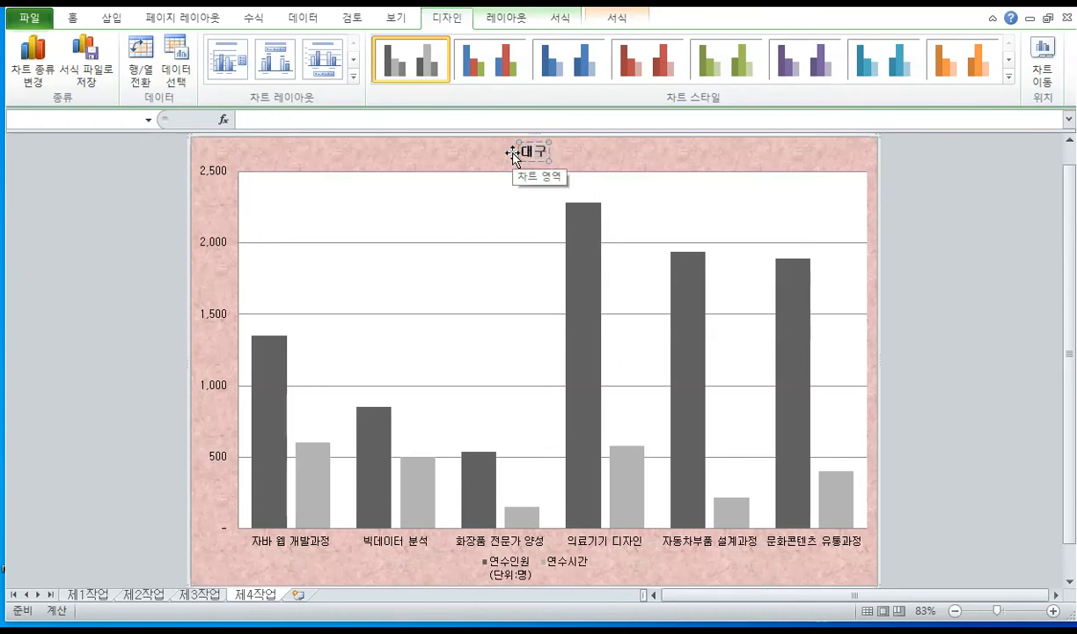
pyautogui.write(' 및 성울지역의')
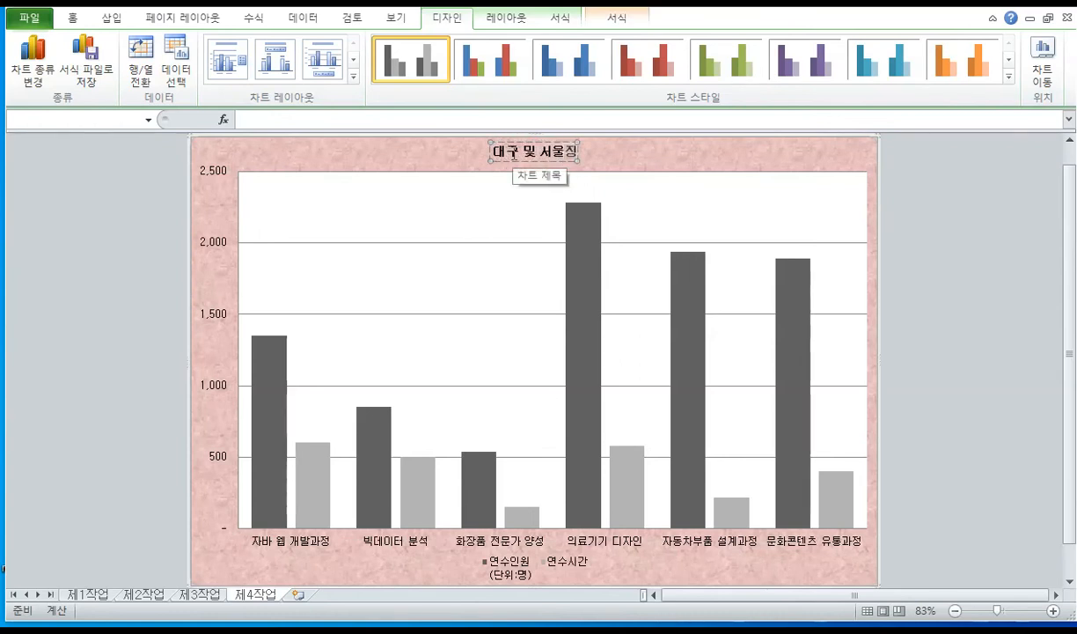
pyautogui.write(' 교육 현')
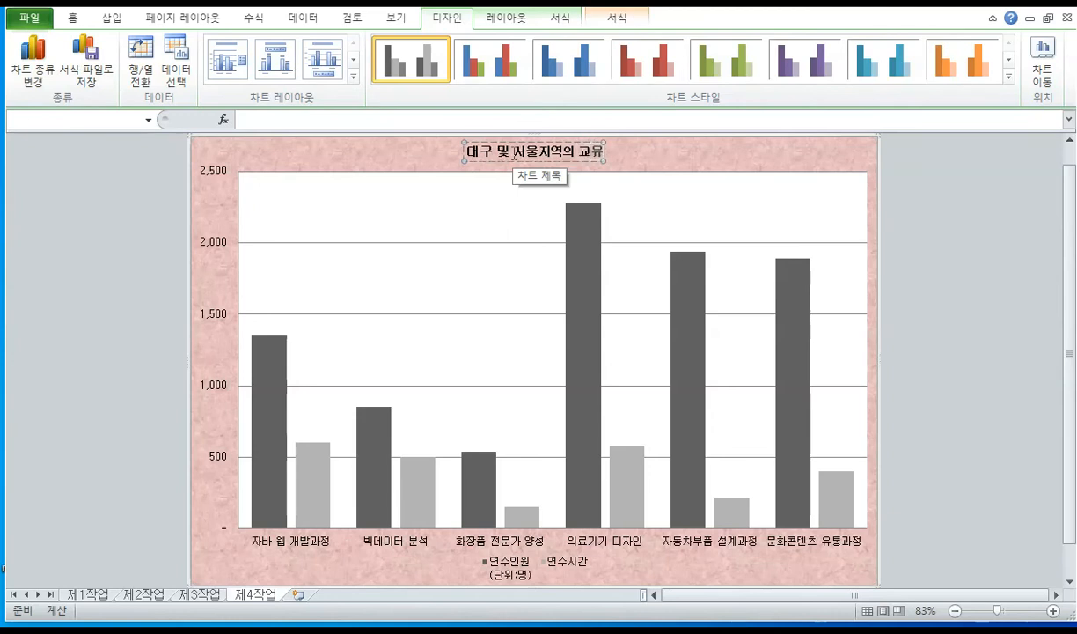
pyautogui.write('황')
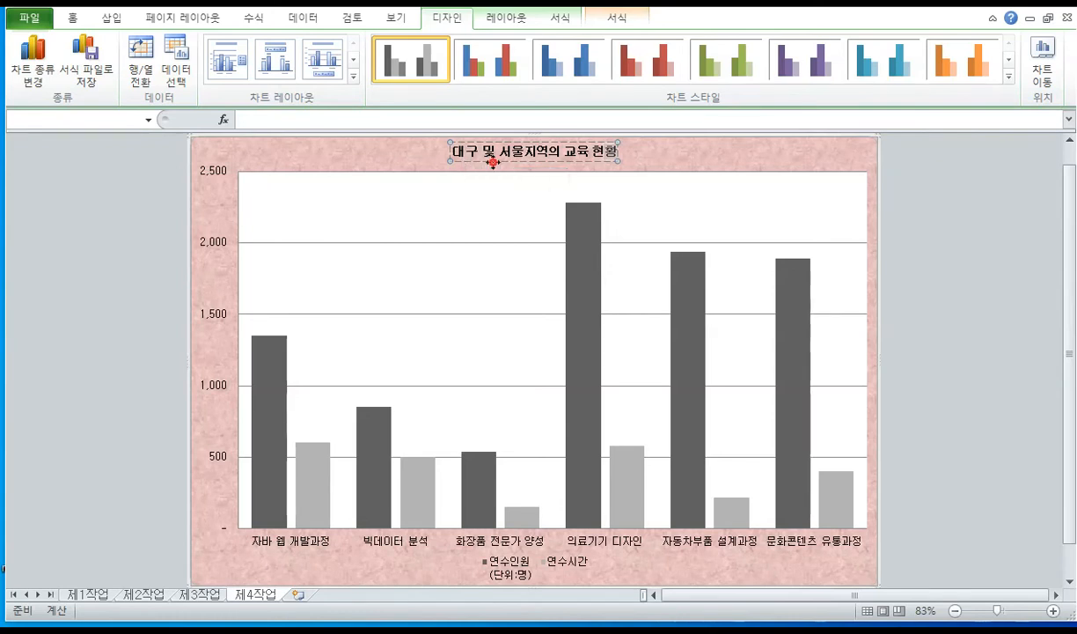
pyautogui.press('Escape')
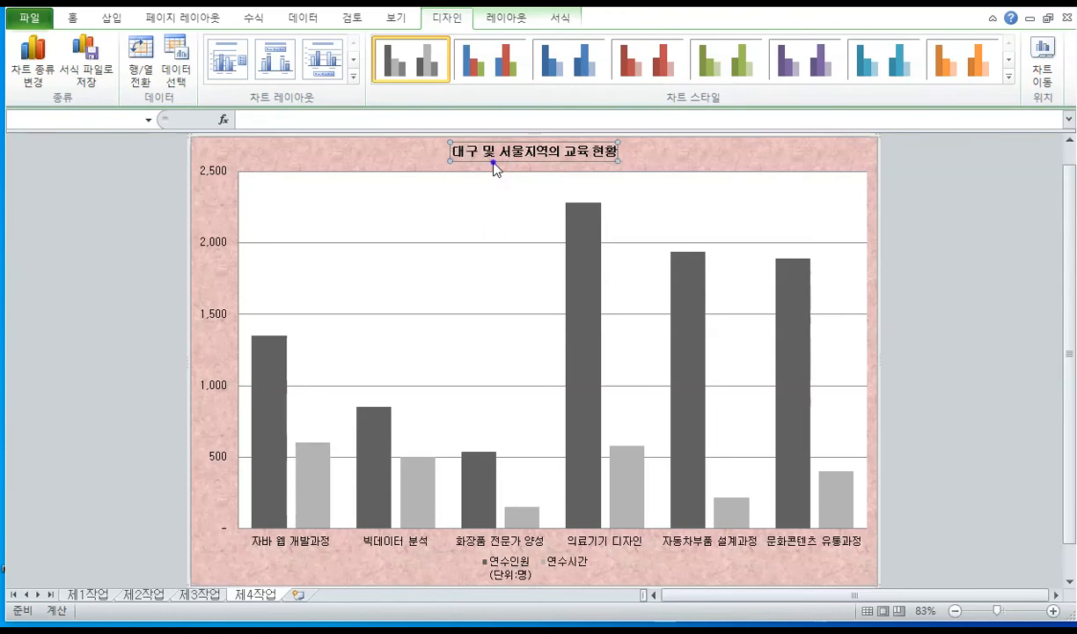
# - Set the chart title's font size to 20
pyautogui.rightClick(495, 168)
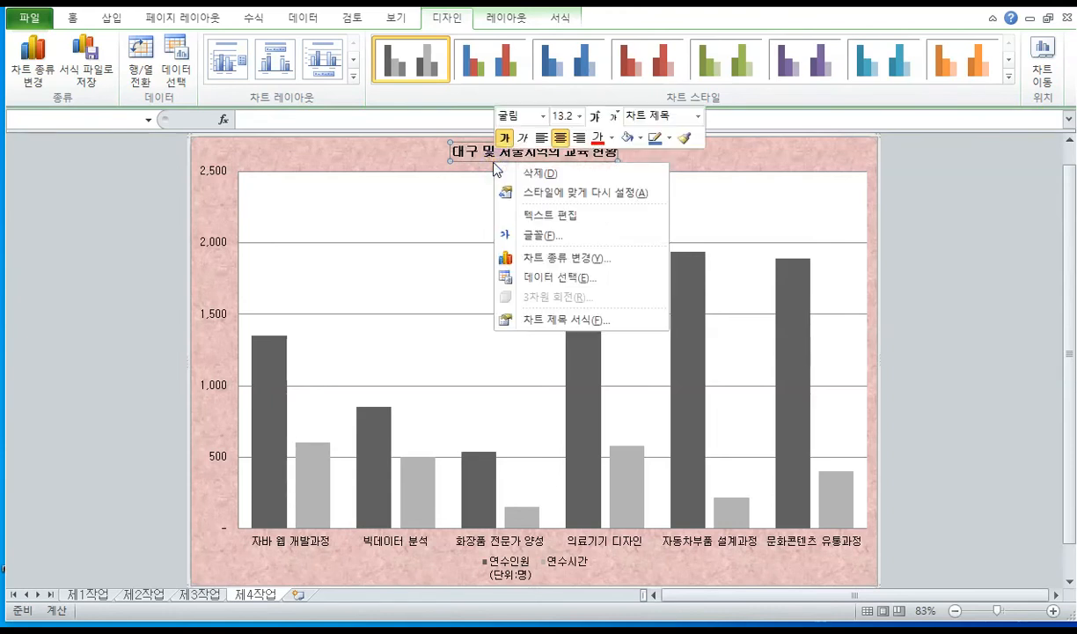
pyautogui.click(556, 116)
pyautogui.write('20')
pyautogui.press('Return')
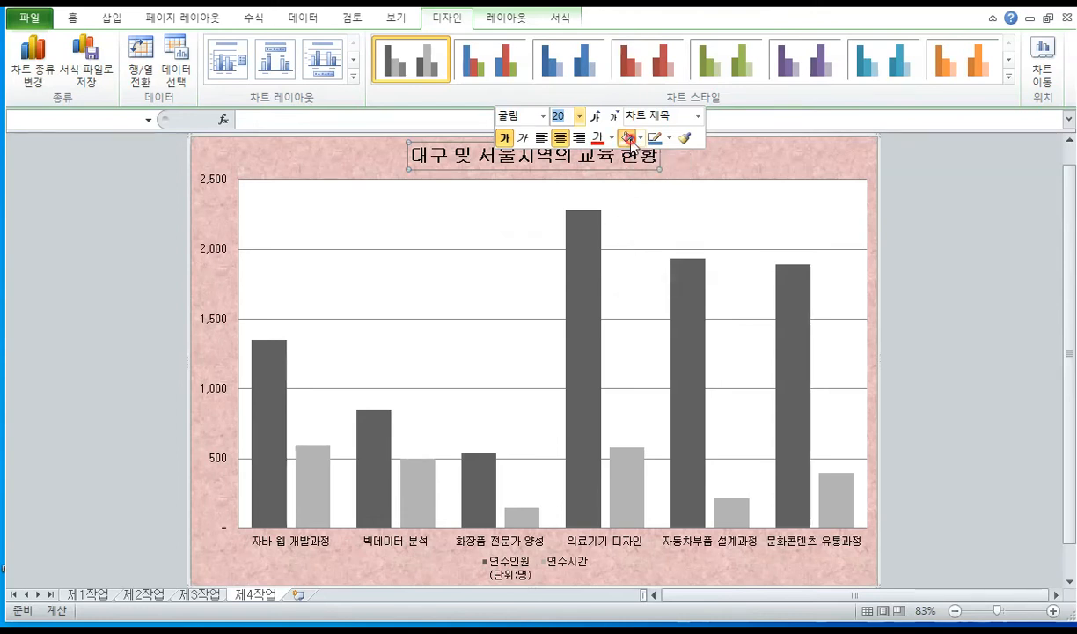
# - Give the chart title a white fill and a black outline
pyautogui.click(629, 138)
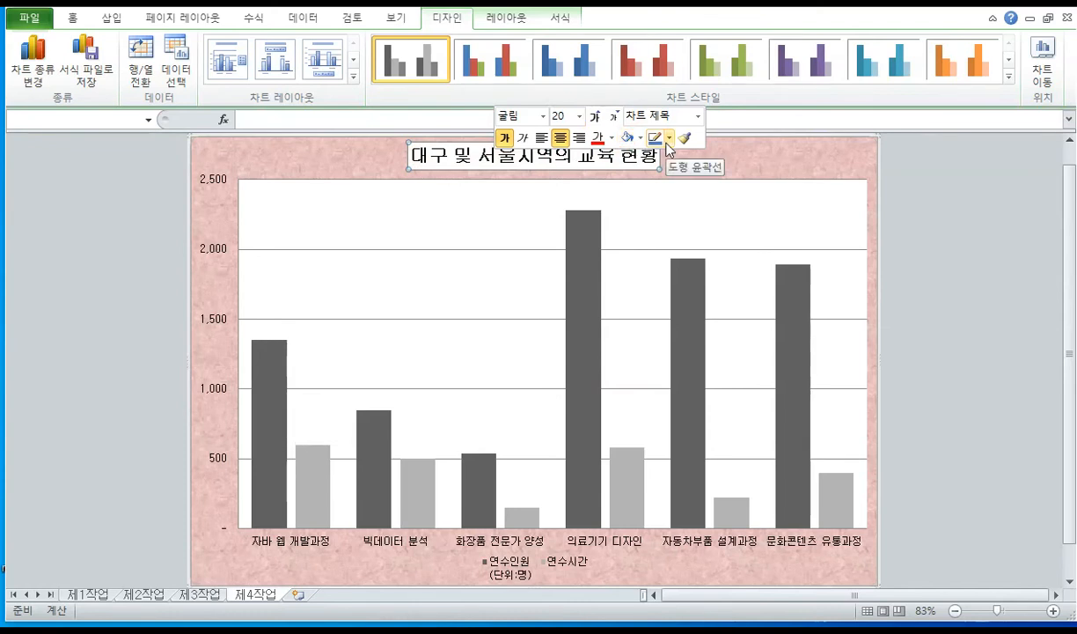
pyautogui.click(668, 138)
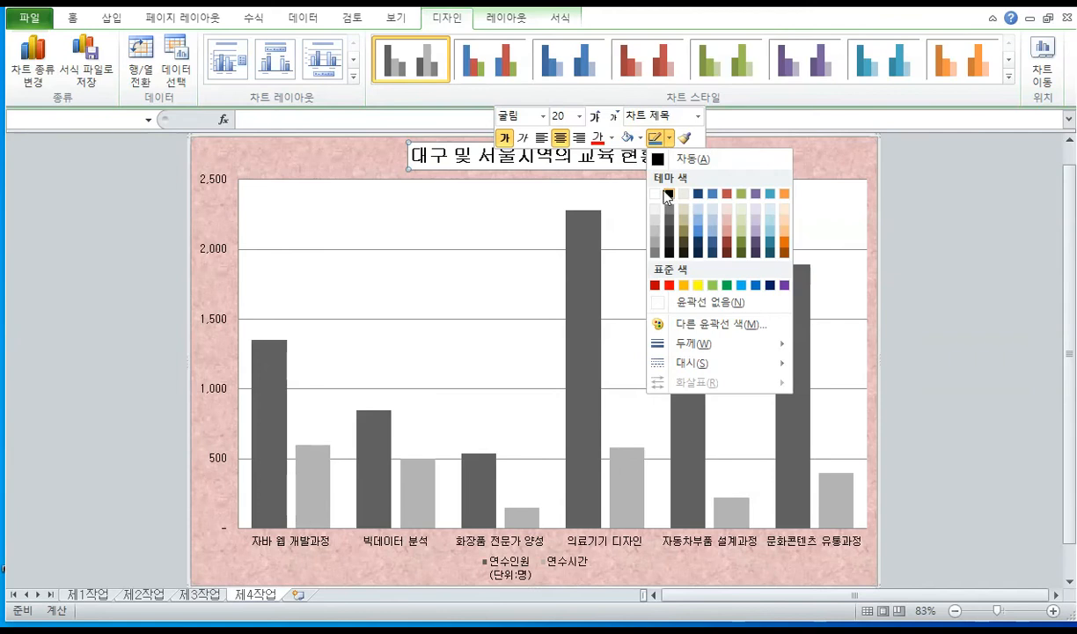
pyautogui.click(668, 196)
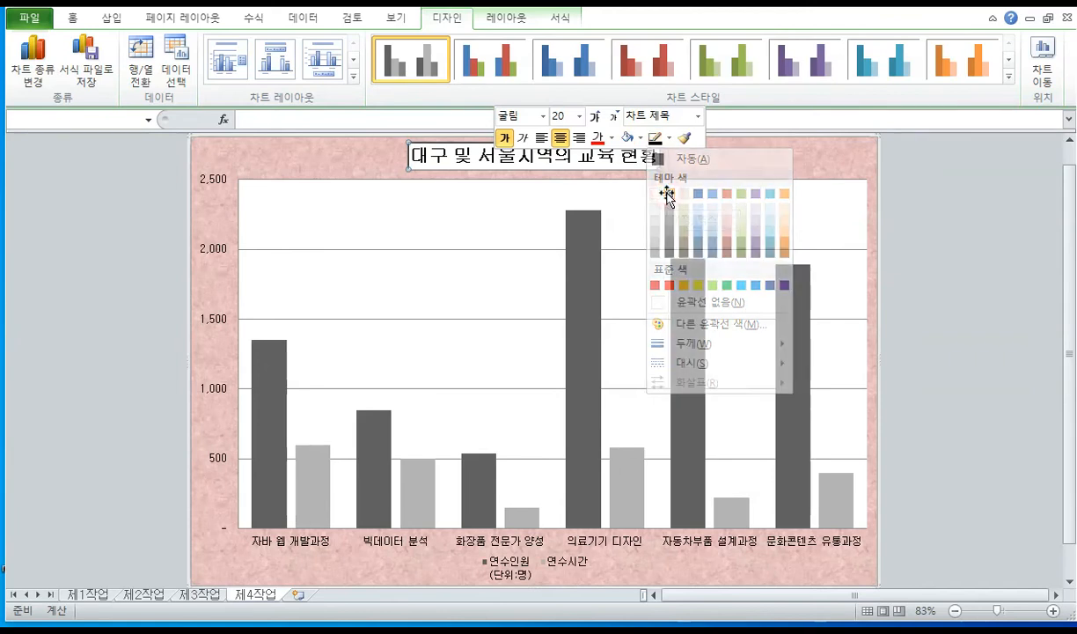
pyautogui.click(950, 289)
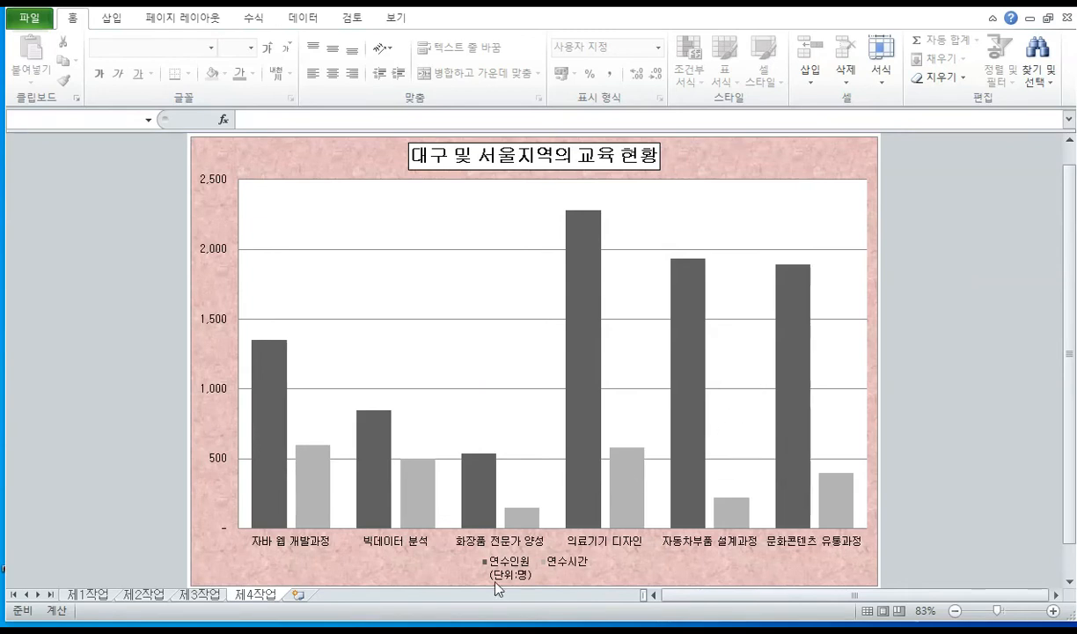
# - Change the chart type of only the 연수인원 series to a line with markers
pyautogui.click(517, 570)
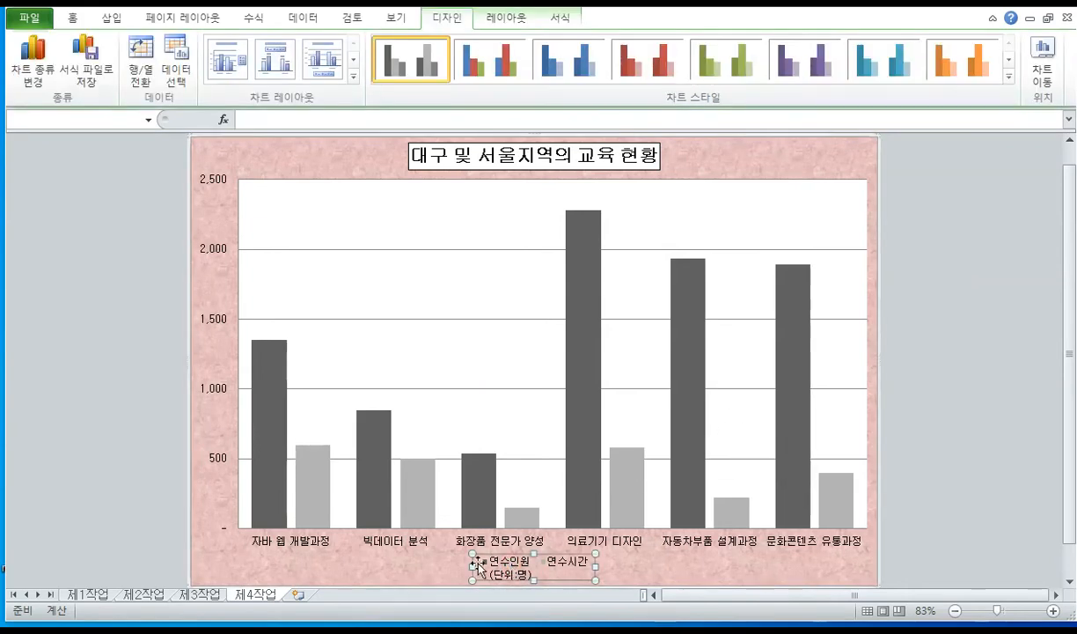
pyautogui.click(490, 516)
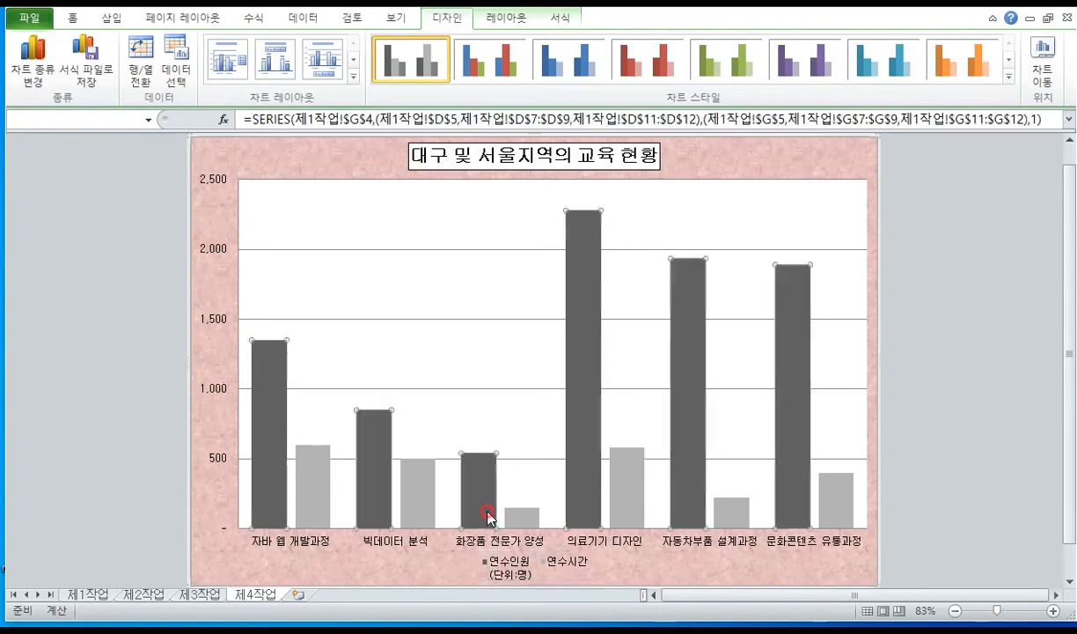
pyautogui.click(514, 575)
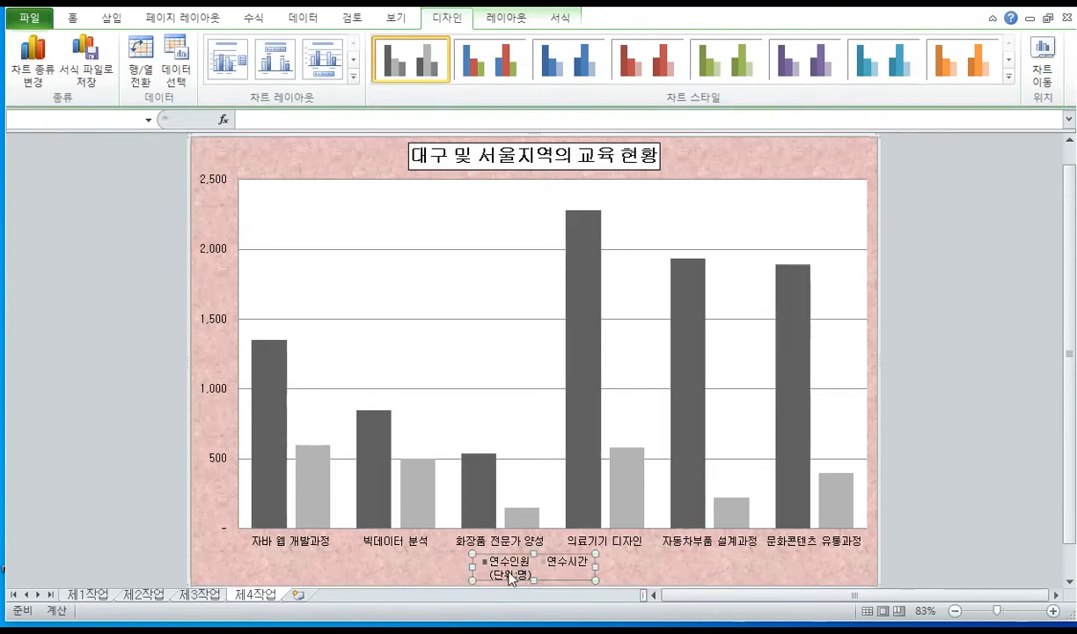
pyautogui.click(510, 576)
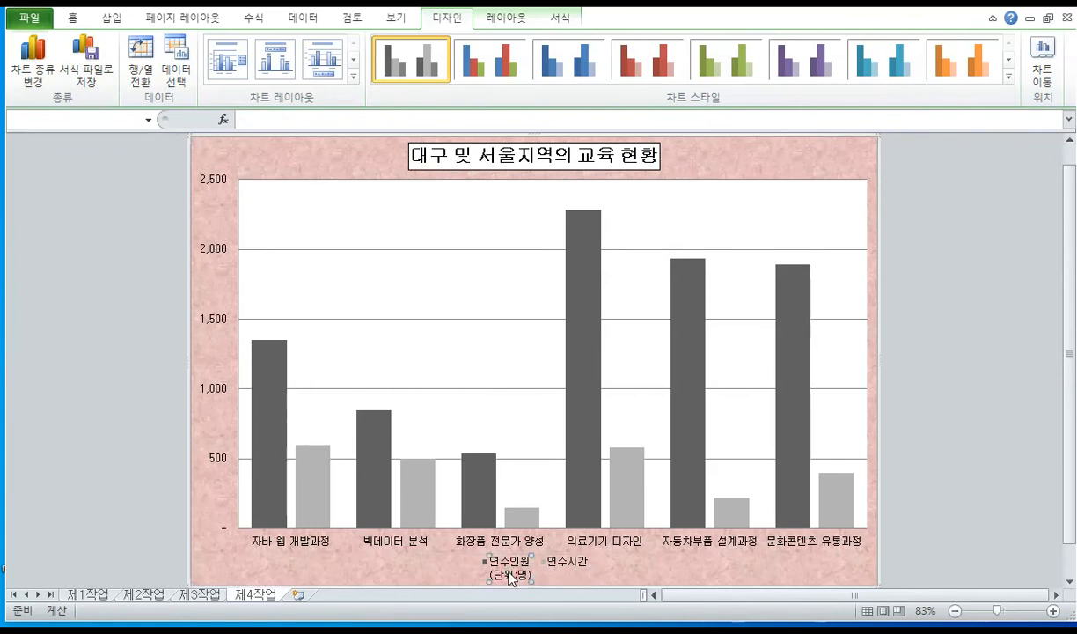
pyautogui.rightClick(511, 576)
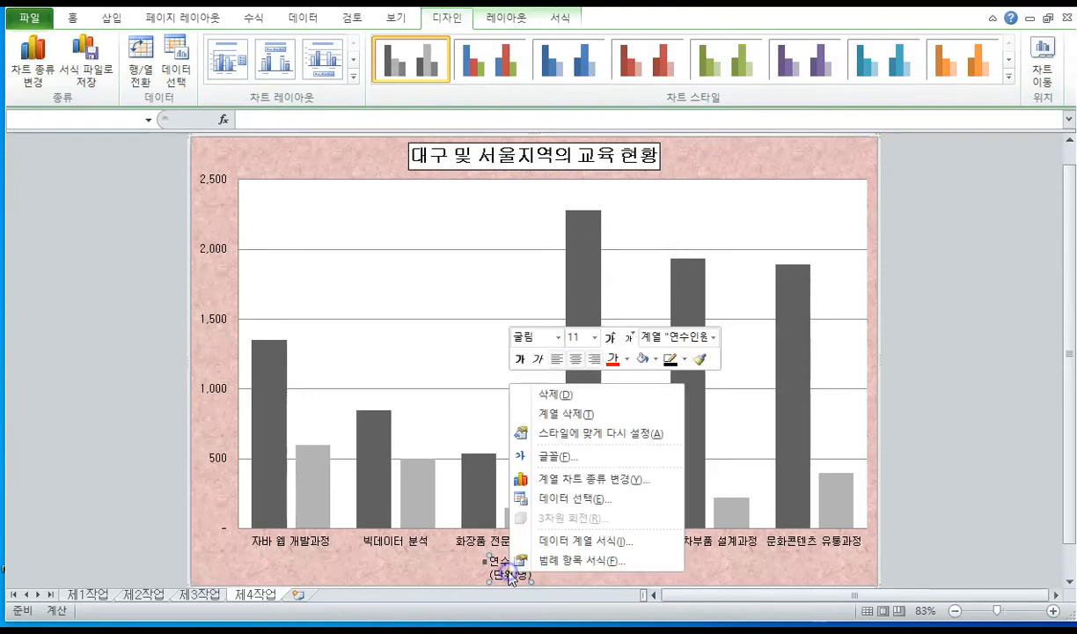
pyautogui.click(573, 482)
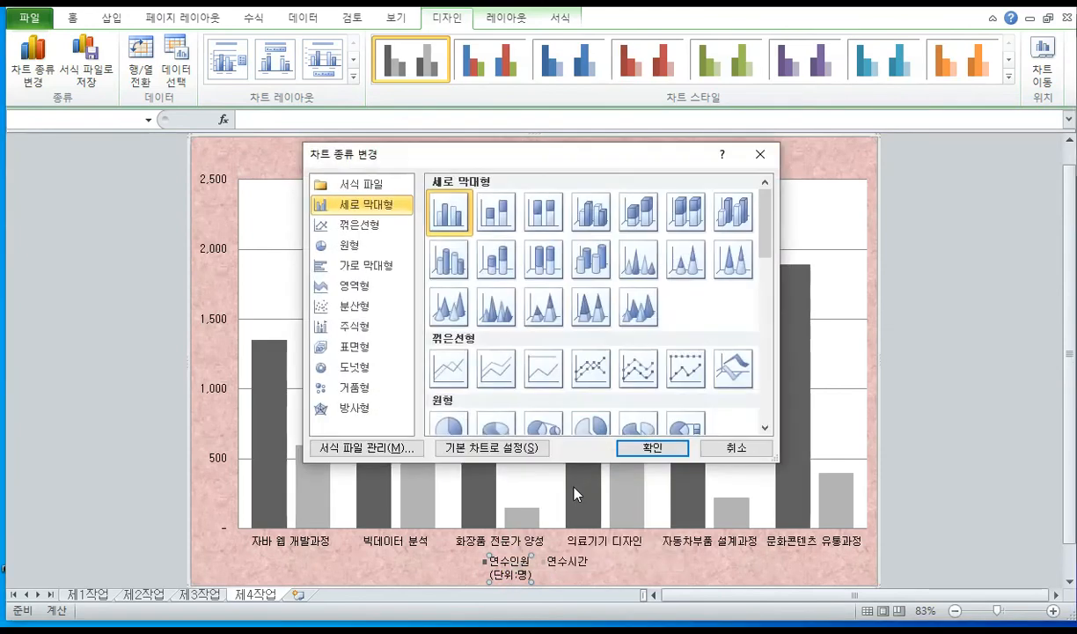
pyautogui.click(595, 384)
pyautogui.click(633, 445)
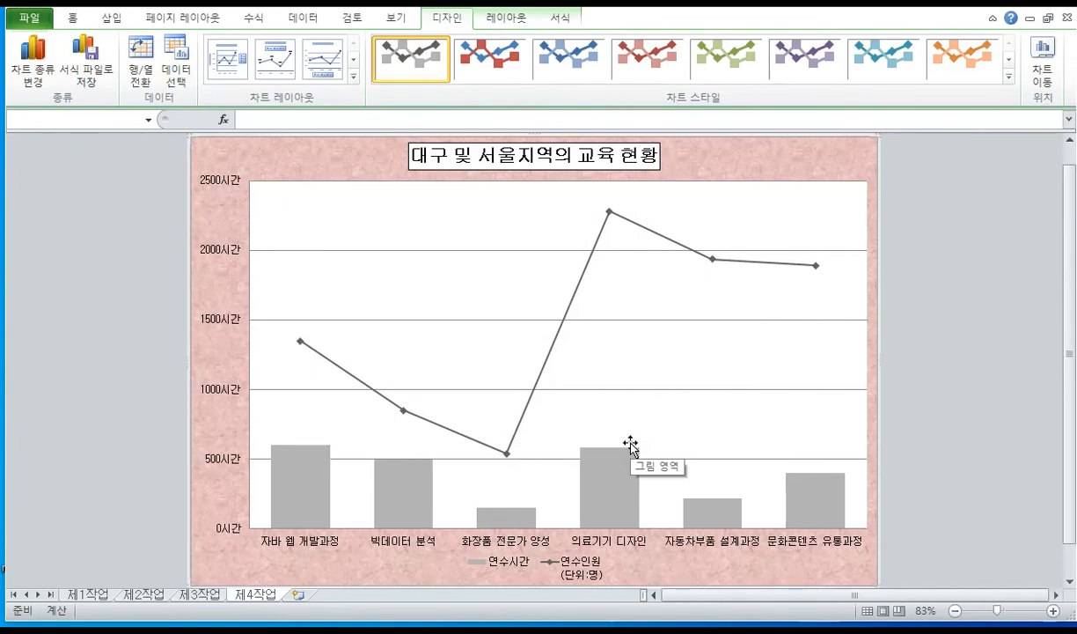
# - Plot the 연수인원 line series on the secondary axis
pyautogui.click(581, 570)
pyautogui.click(581, 569)
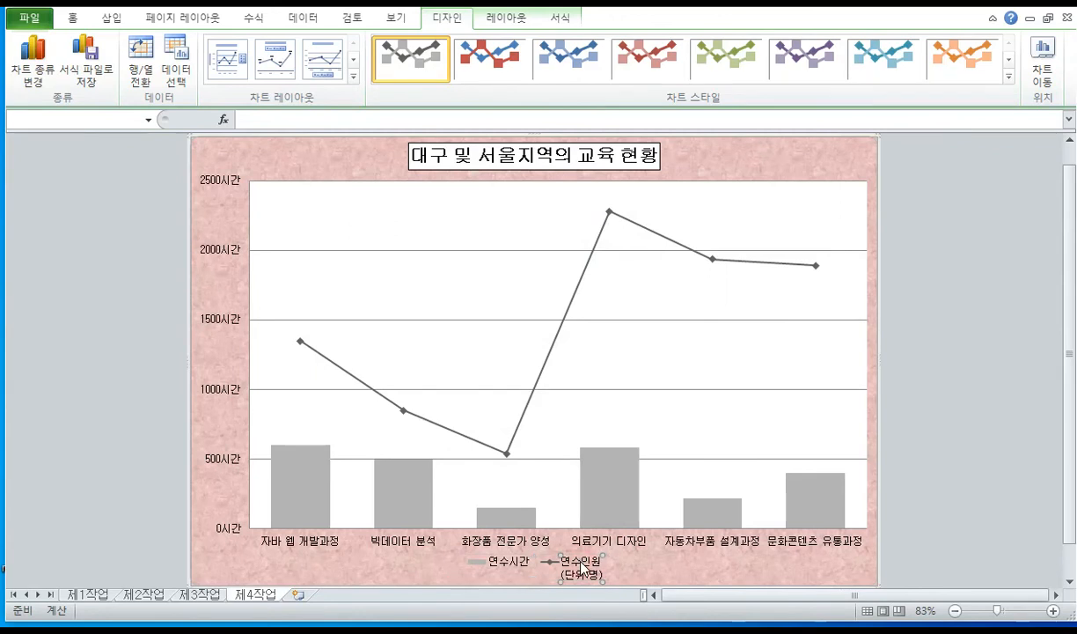
pyautogui.rightClick(580, 569)
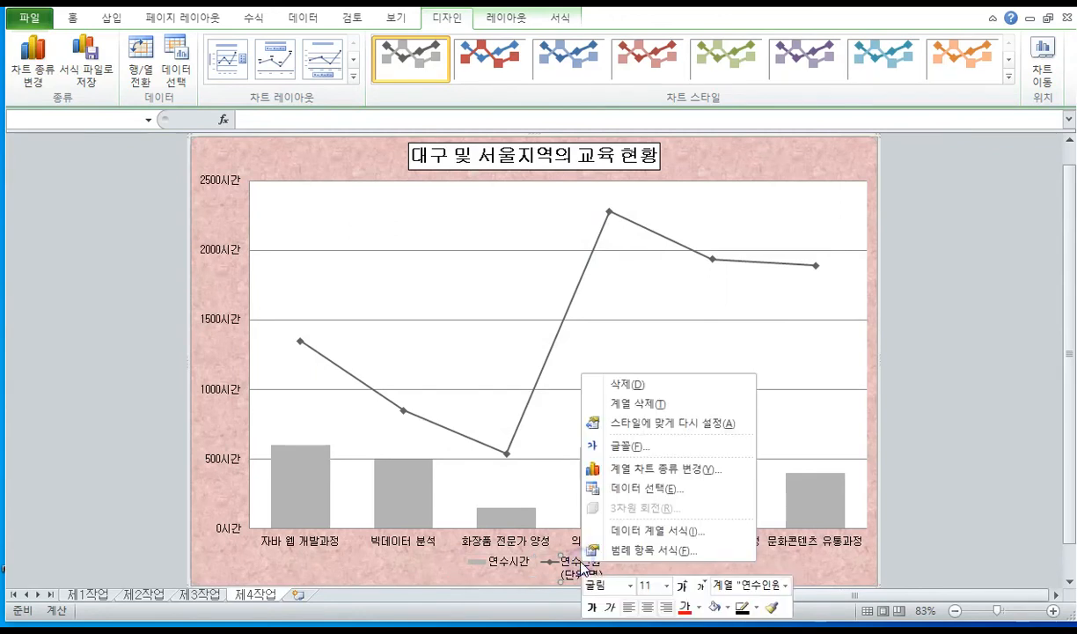
pyautogui.click(634, 532)
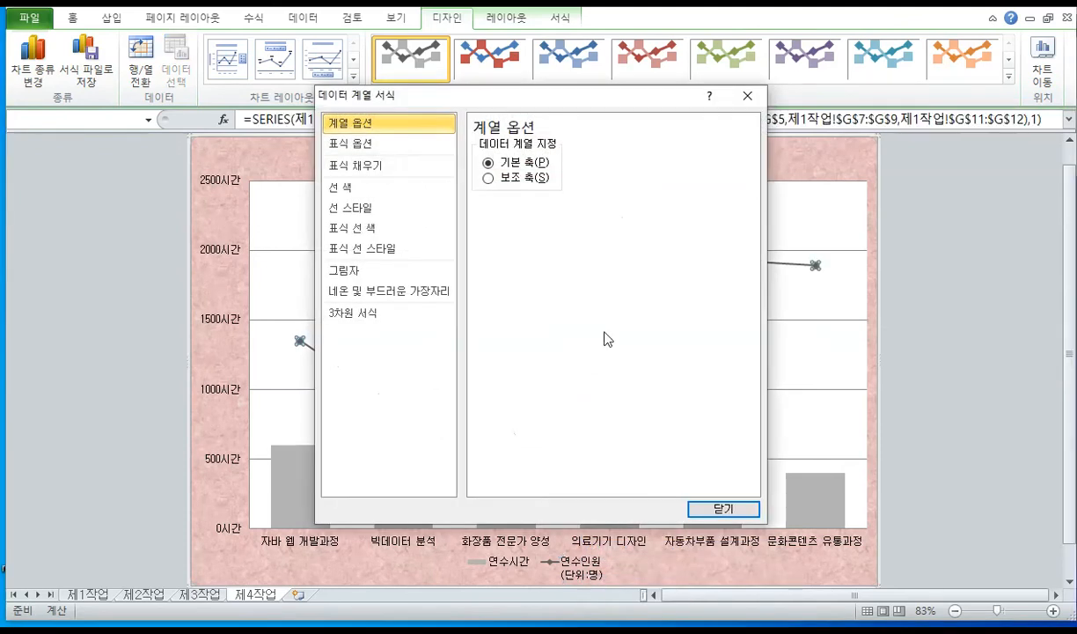
pyautogui.click(489, 179)
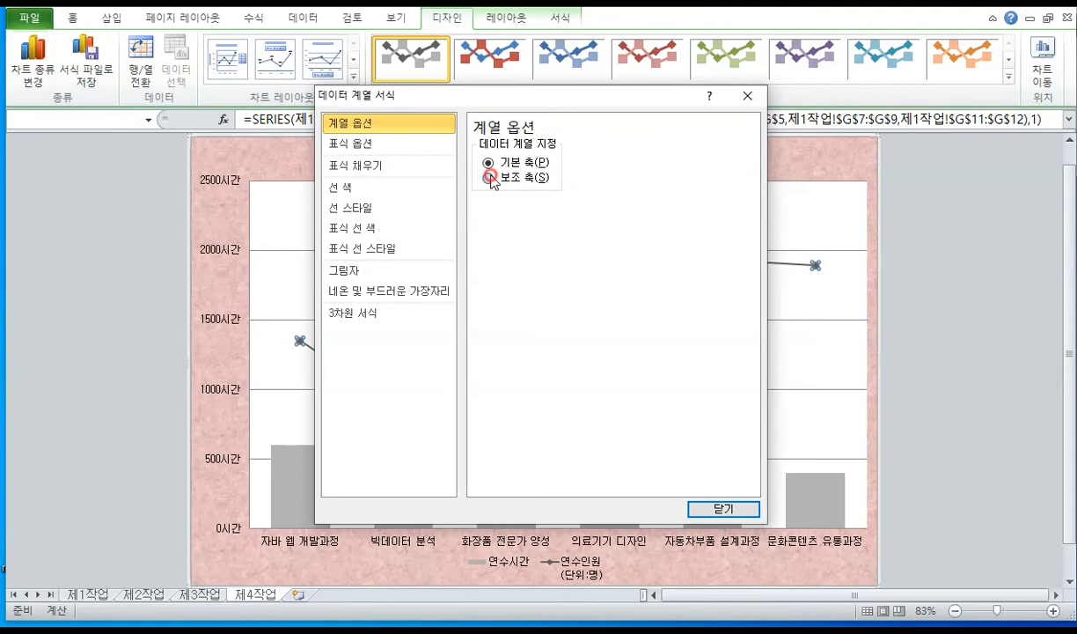
pyautogui.click(723, 508)
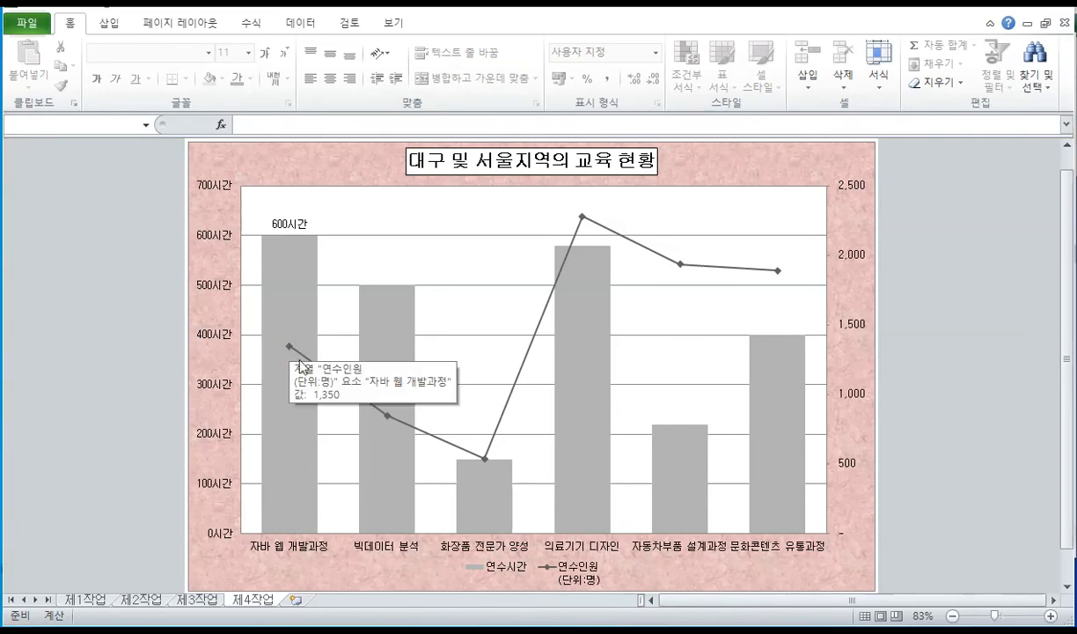
# - Change the 연수인원 line's markers to the built-in square shape at size 10
pyautogui.click(335, 382)
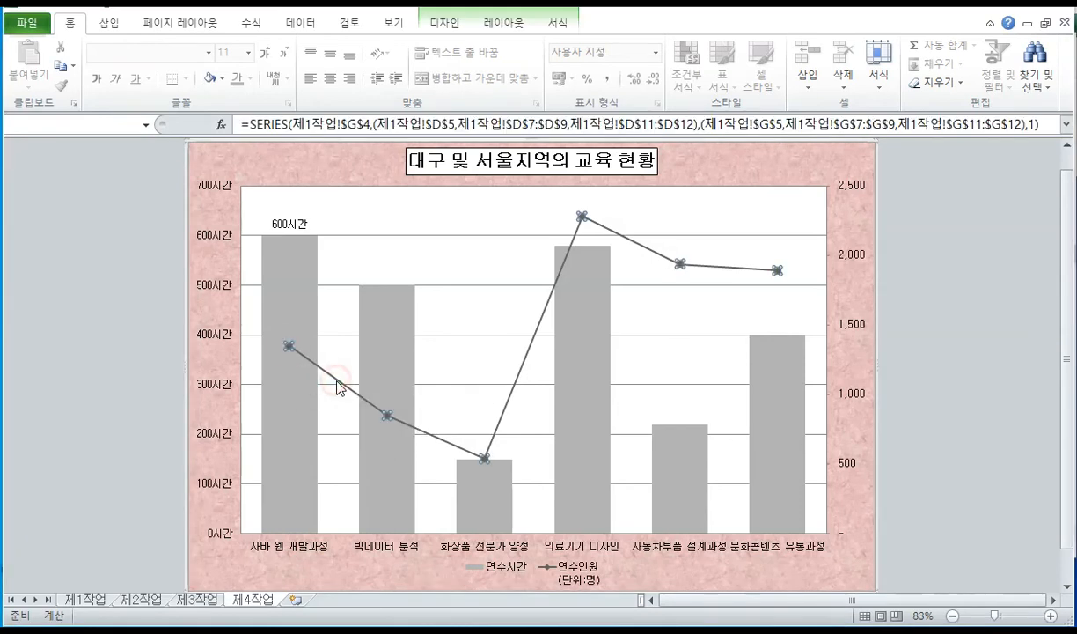
pyautogui.rightClick(285, 346)
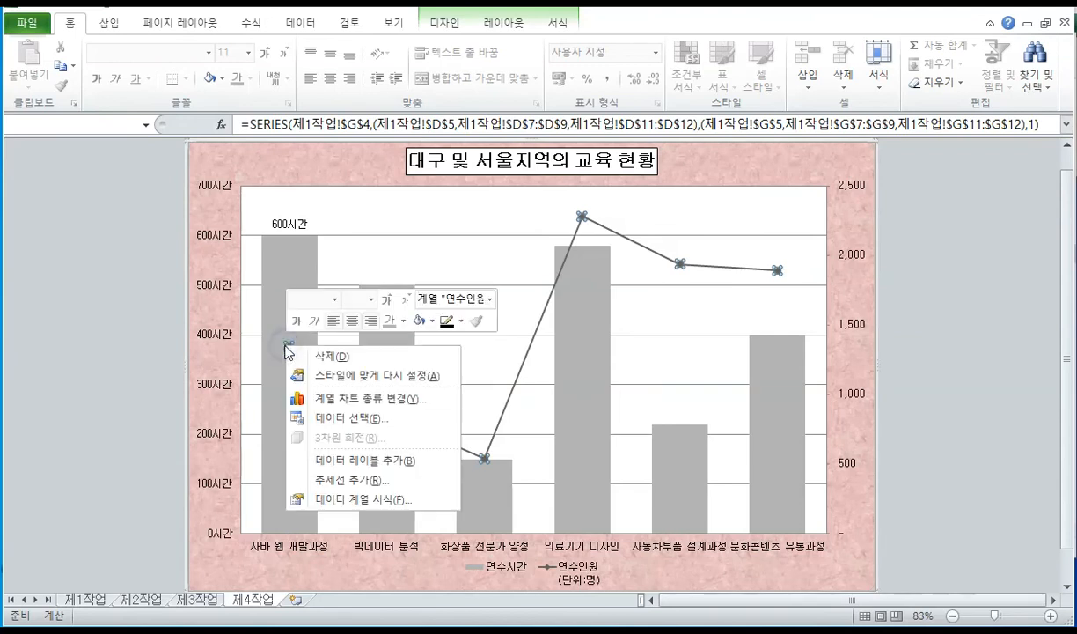
pyautogui.click(356, 500)
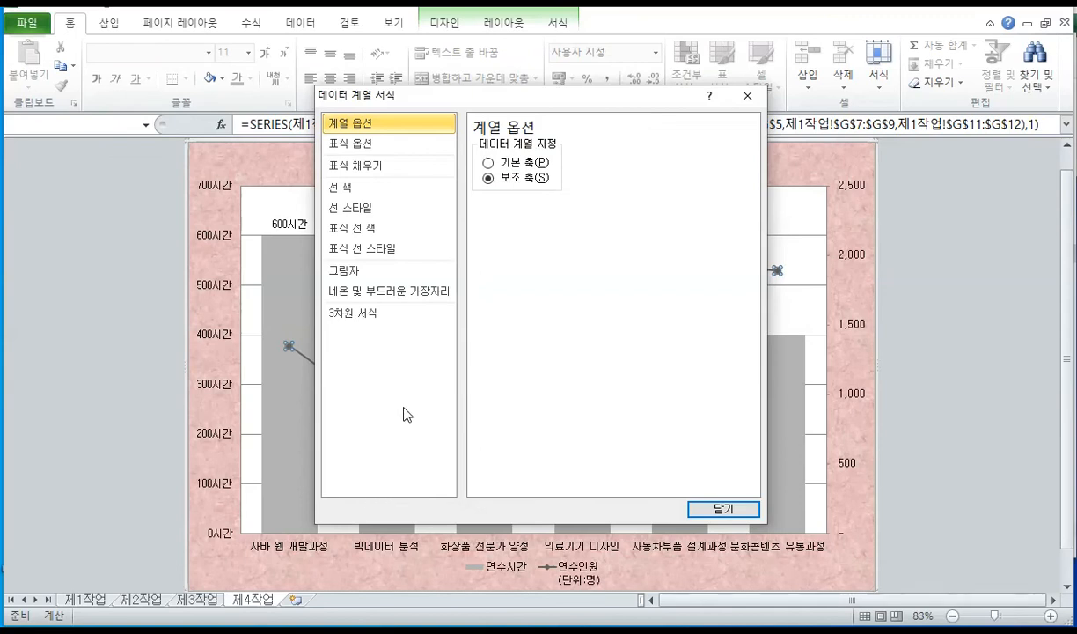
pyautogui.click(375, 148)
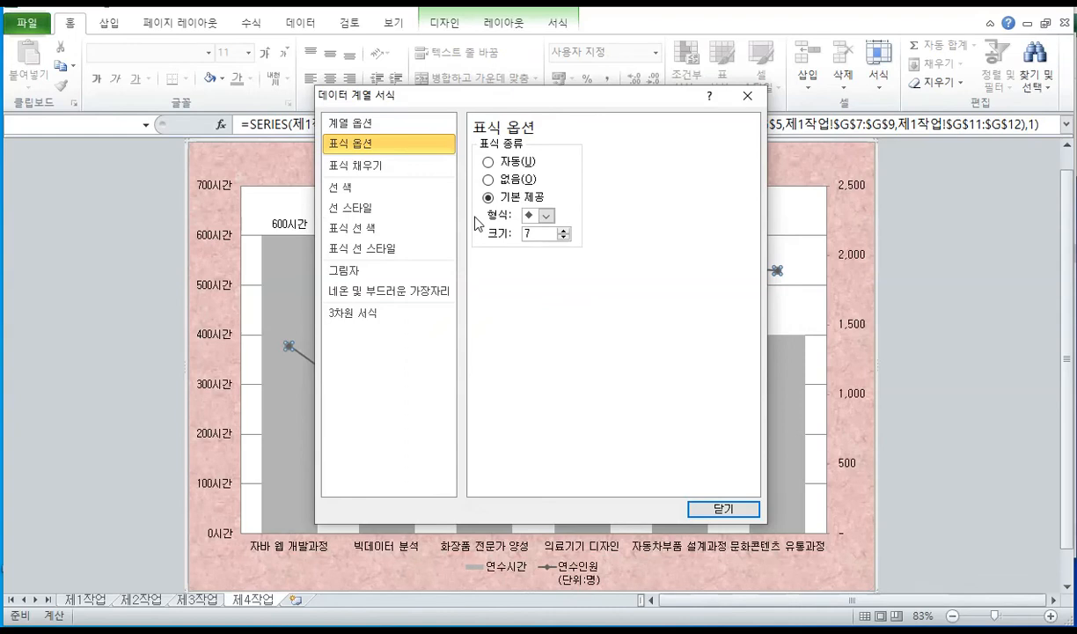
pyautogui.click(549, 218)
pyautogui.click(530, 232)
pyautogui.click(564, 230)
pyautogui.click(563, 229)
pyautogui.click(563, 230)
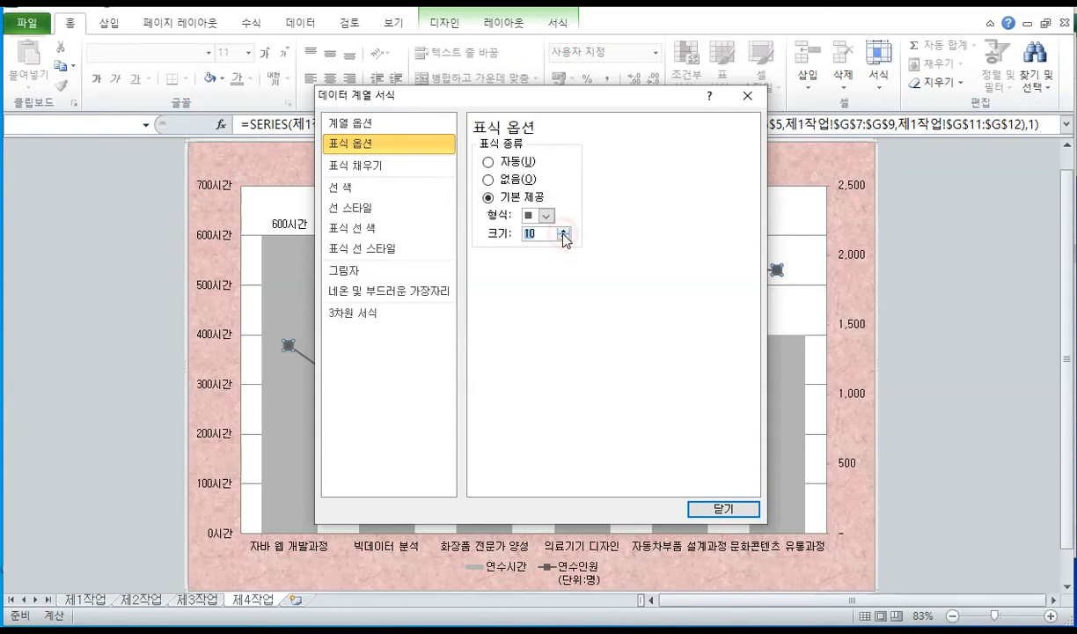
pyautogui.click(751, 104)
pyautogui.moveTo(617, 242)
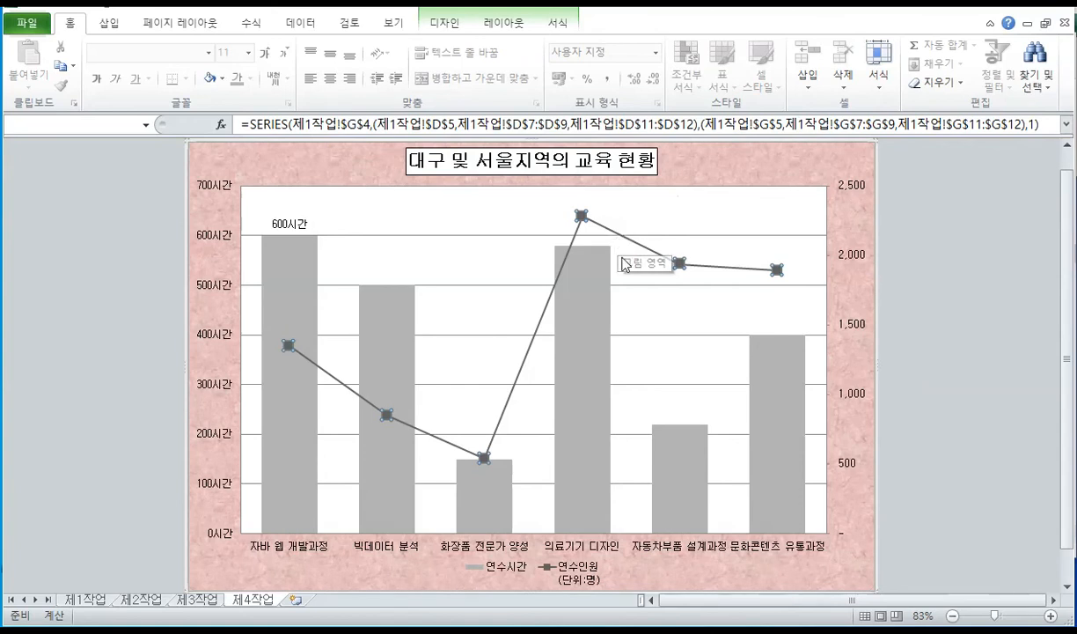
# - Change the chart's major horizontal gridlines to the dash line style
pyautogui.click(500, 254)
pyautogui.click(508, 235)
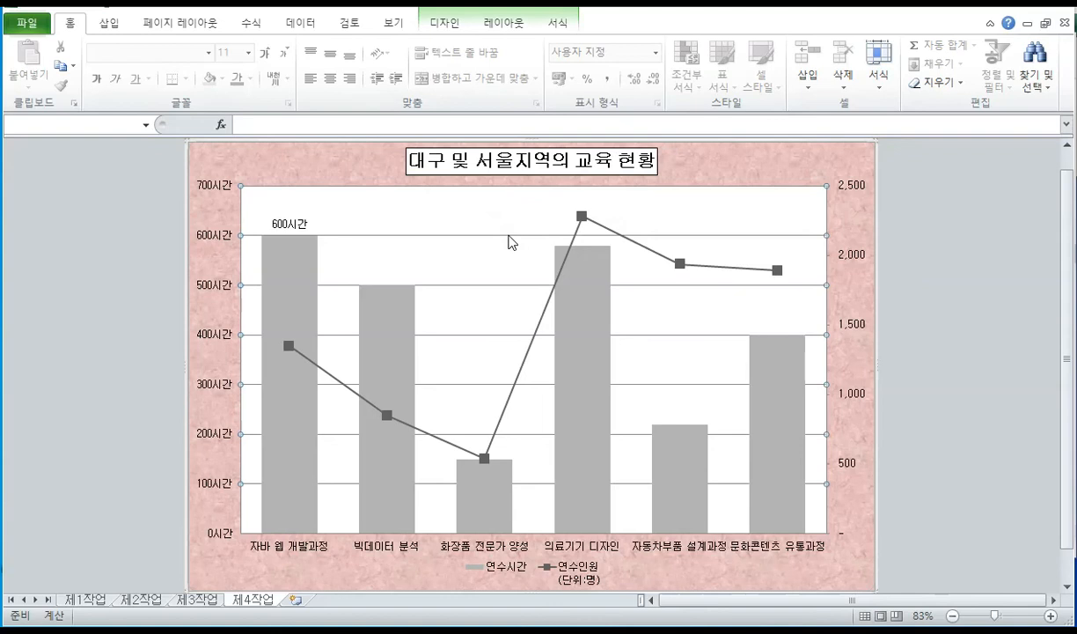
pyautogui.rightClick(507, 237)
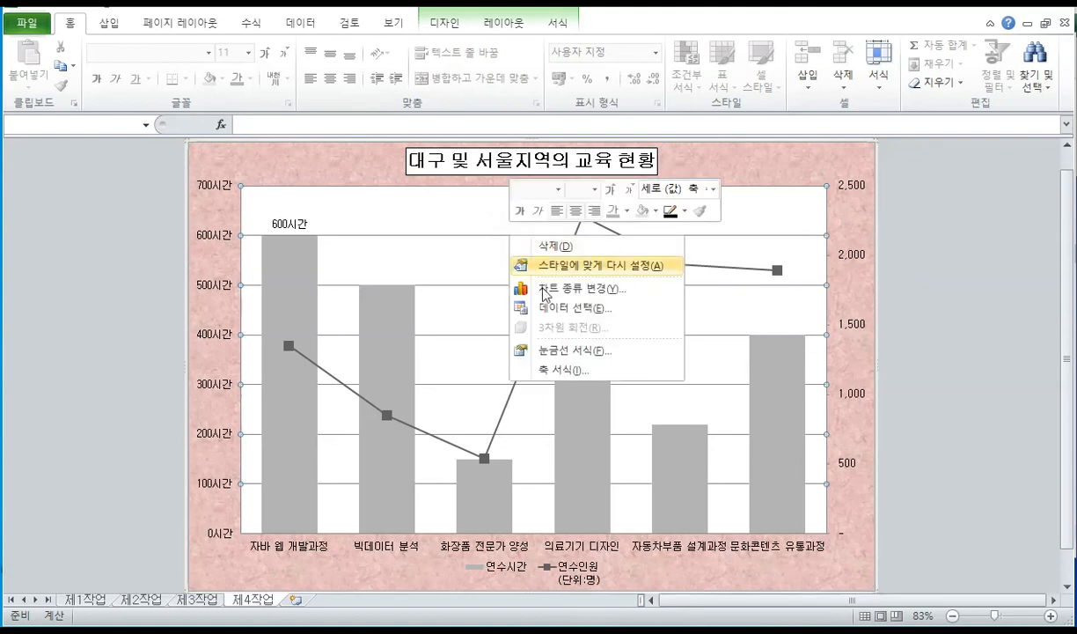
pyautogui.click(553, 352)
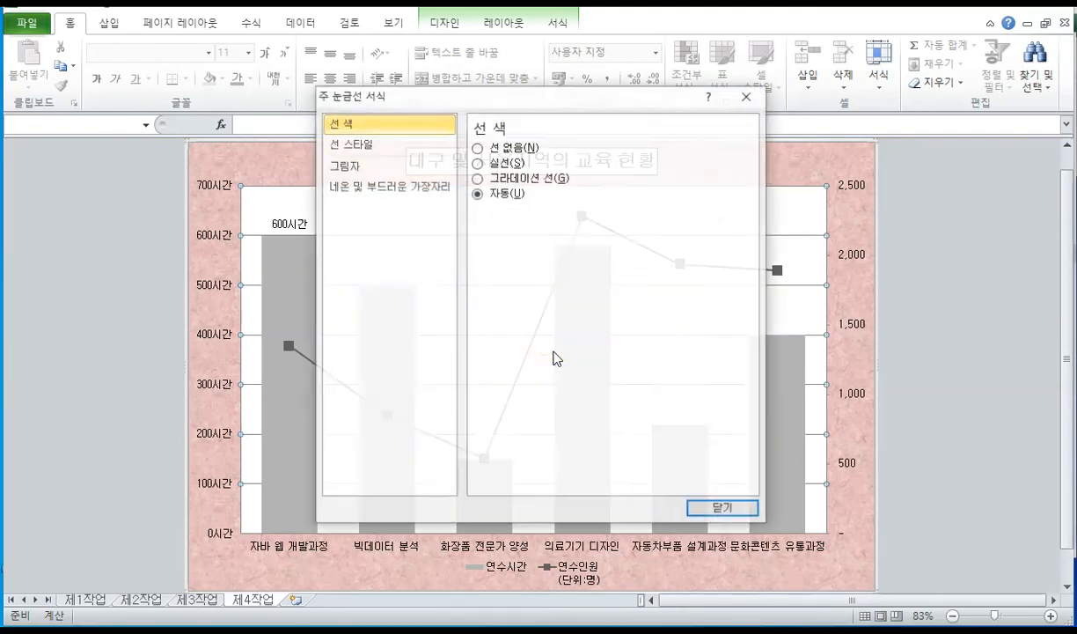
pyautogui.click(384, 154)
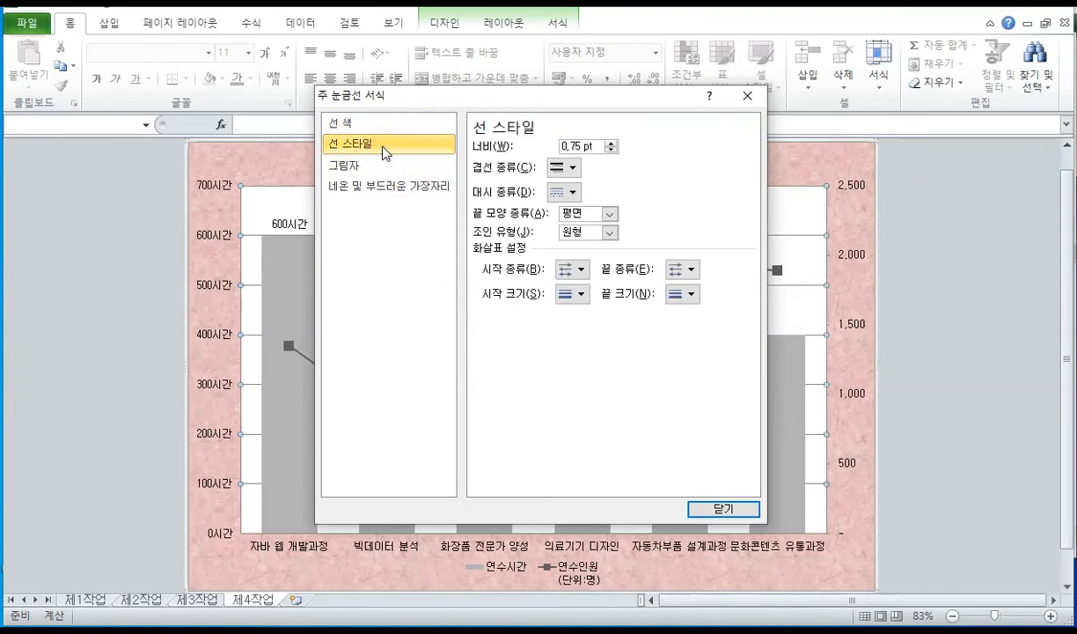
pyautogui.click(573, 192)
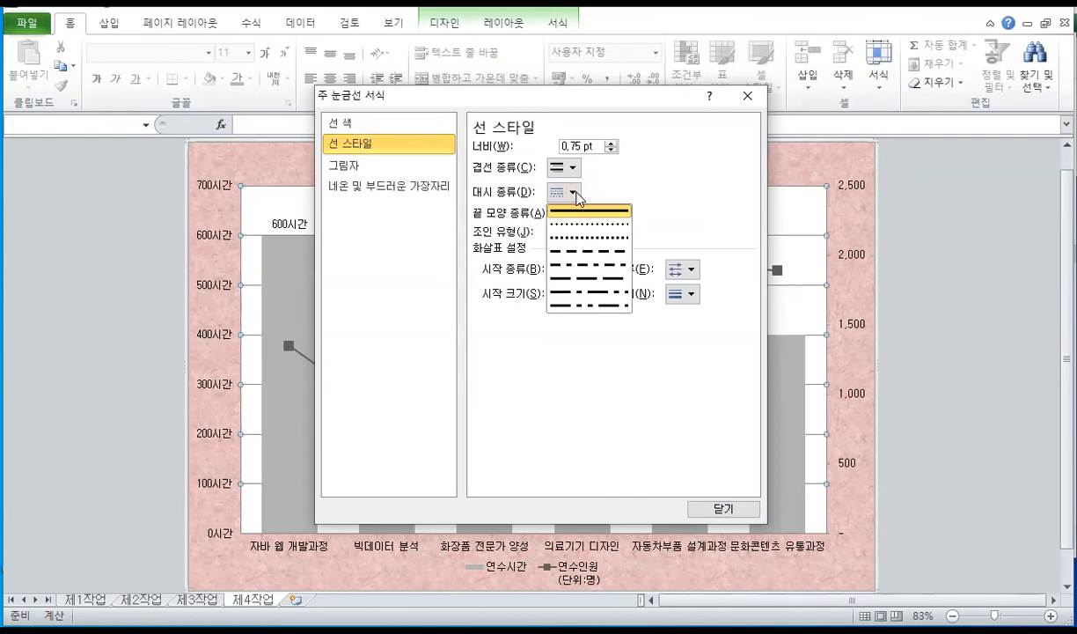
pyautogui.click(578, 252)
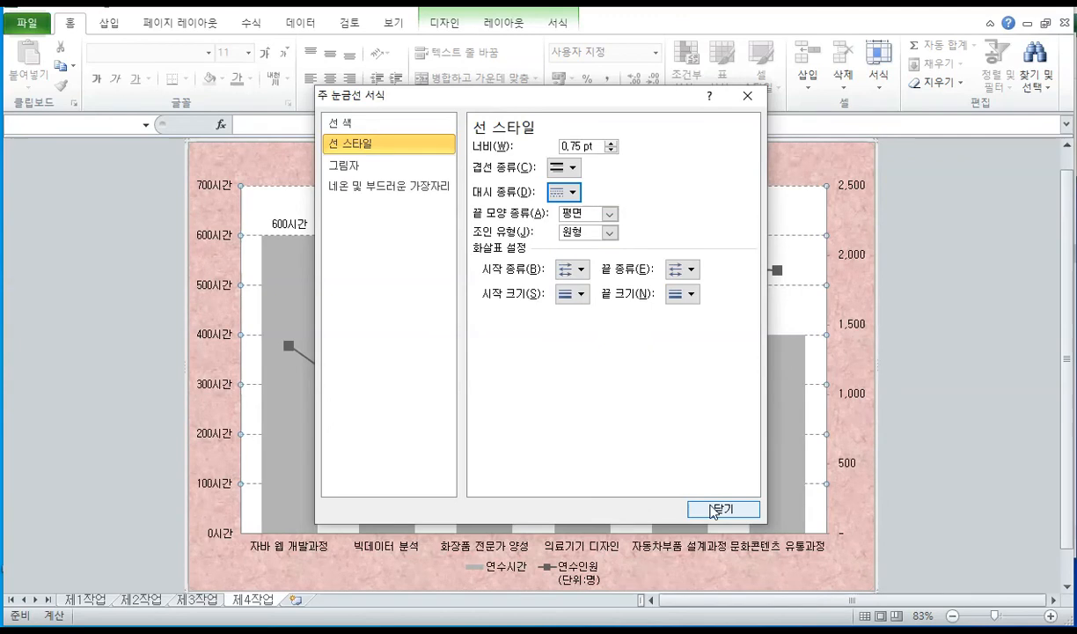
pyautogui.click(713, 510)
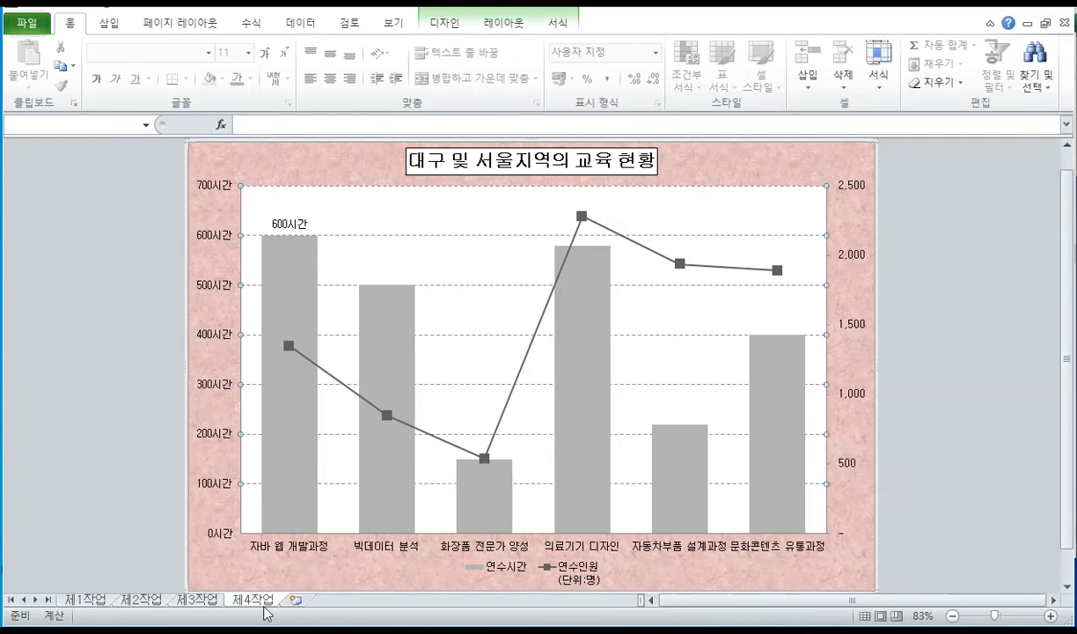
# - Check the number format of the 연수인원 values in G5:G12 on the 제1작업 sheet and return to the 제4작업 chart
pyautogui.click(103, 601)
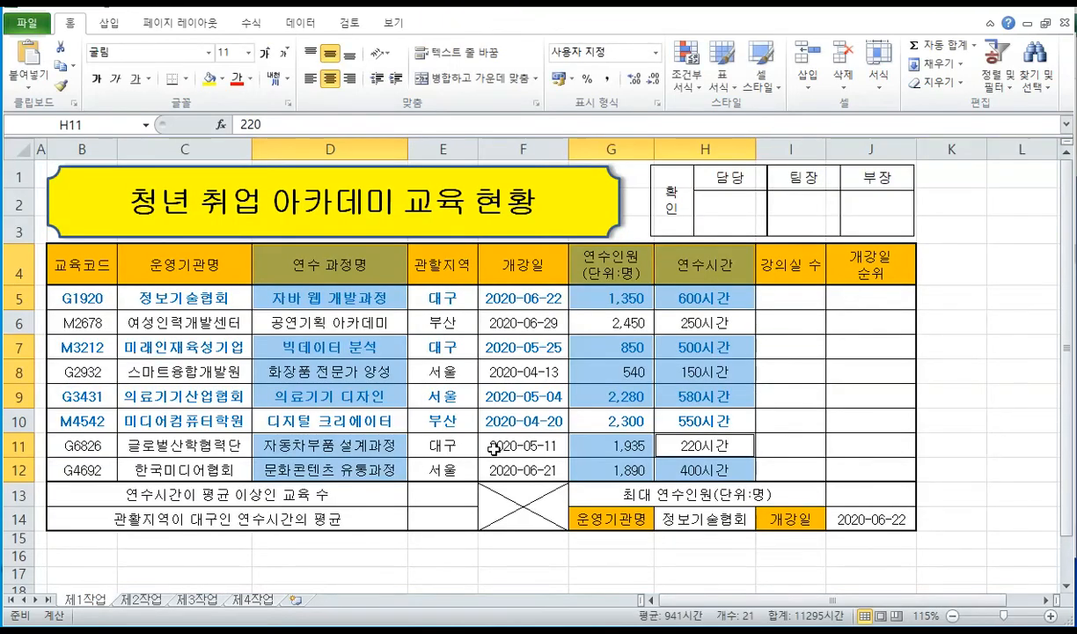
pyautogui.click(573, 405)
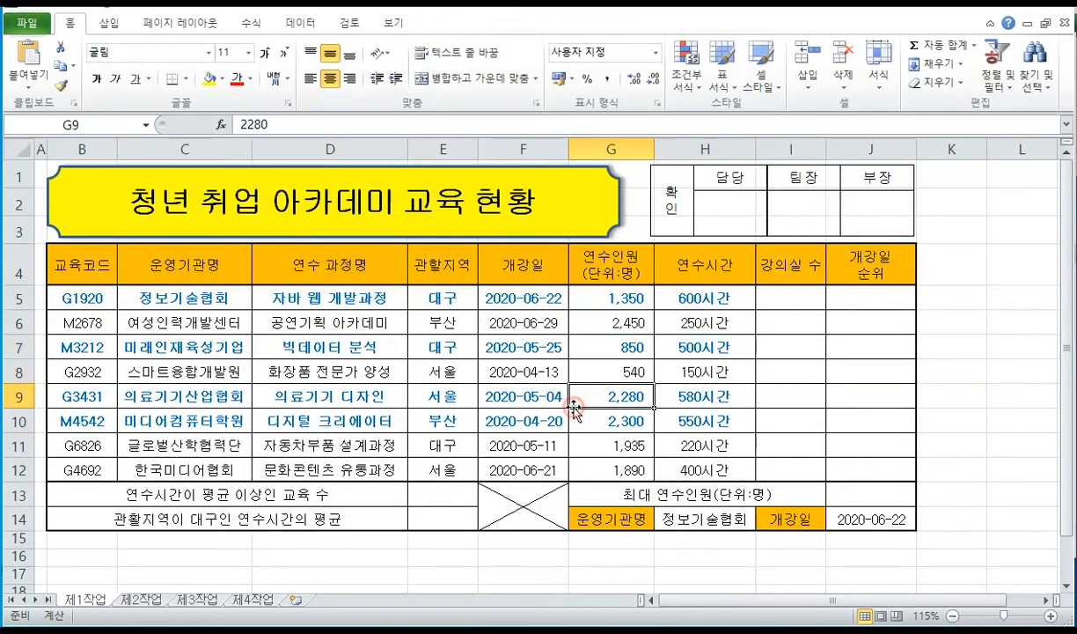
pyautogui.click(615, 300)
pyautogui.moveTo(615, 299); pyautogui.dragTo(629, 466)
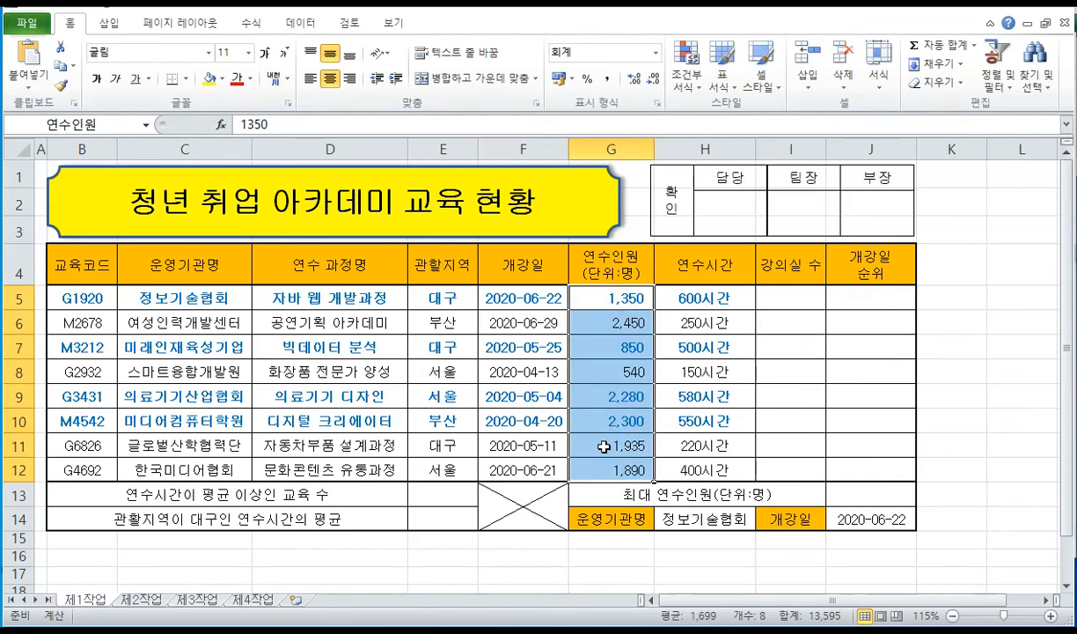
pyautogui.hotkey('ctrl', '1')
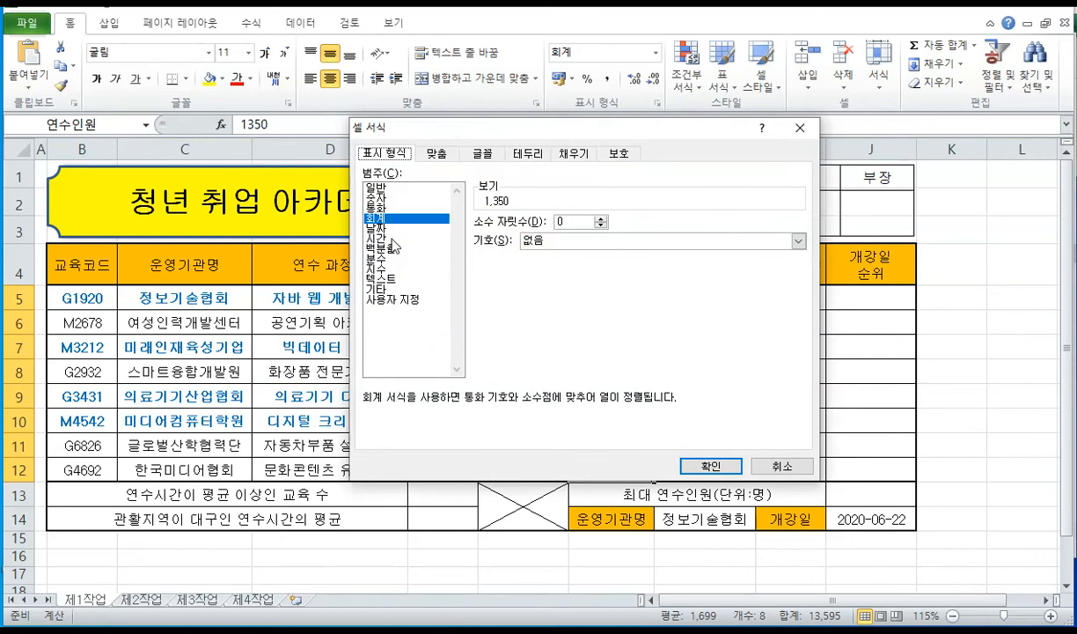
pyautogui.click(765, 464)
pyautogui.click(255, 599)
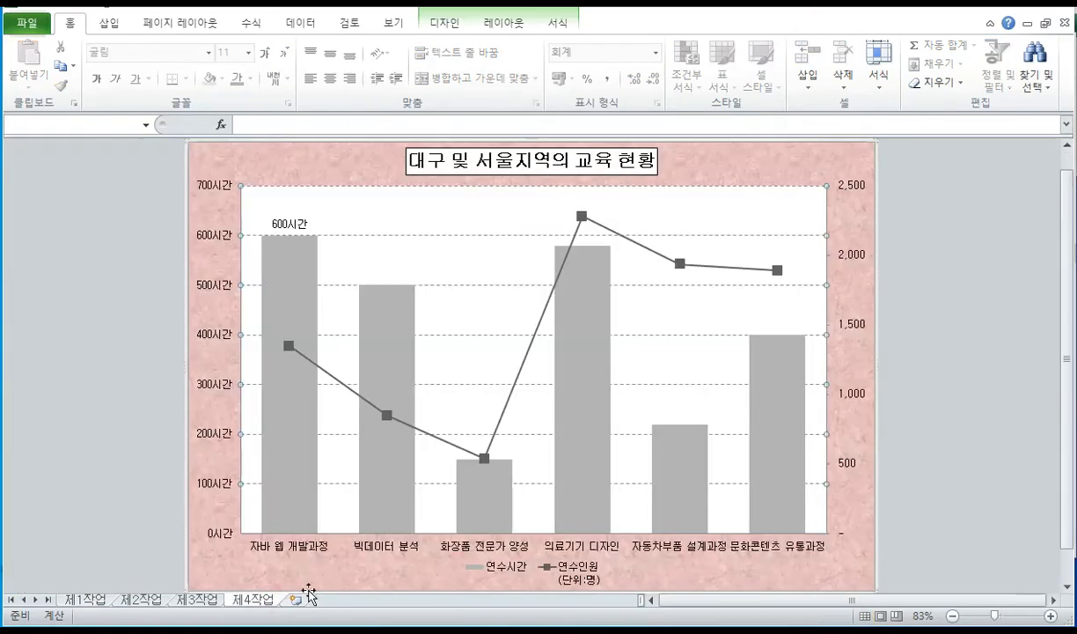
# - Set the number format of the chart's secondary vertical axis to the 숫자 category
pyautogui.click(841, 397)
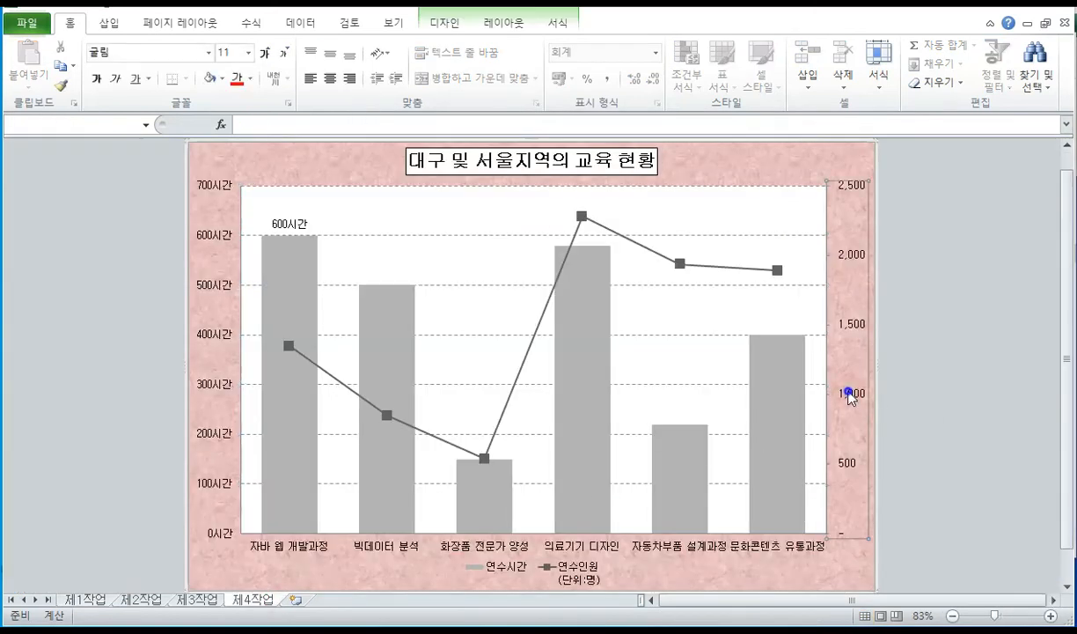
pyautogui.rightClick(849, 395)
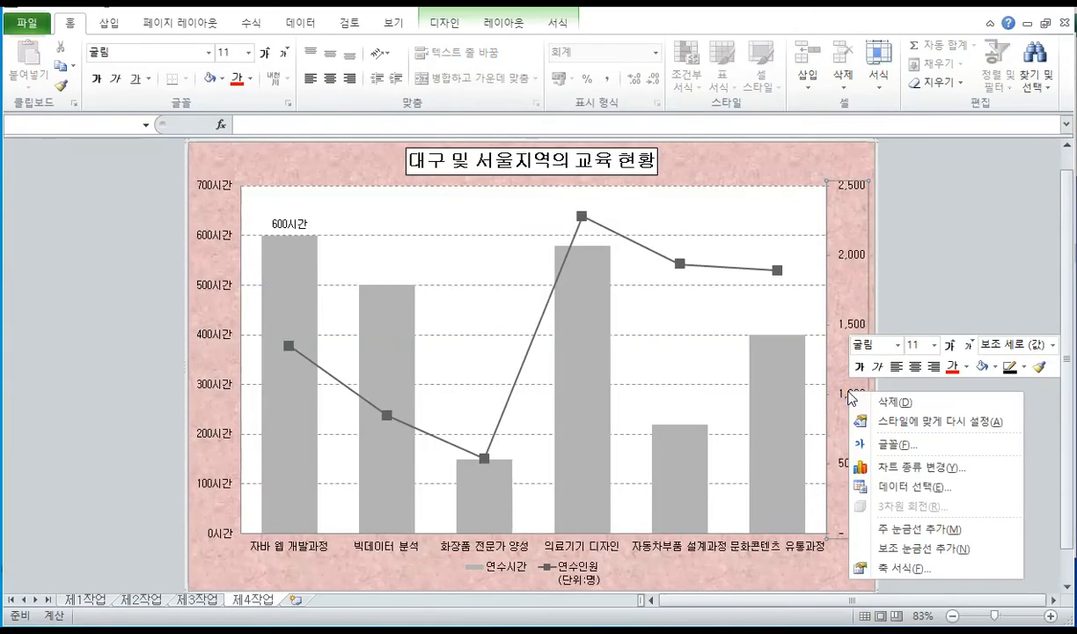
pyautogui.click(897, 570)
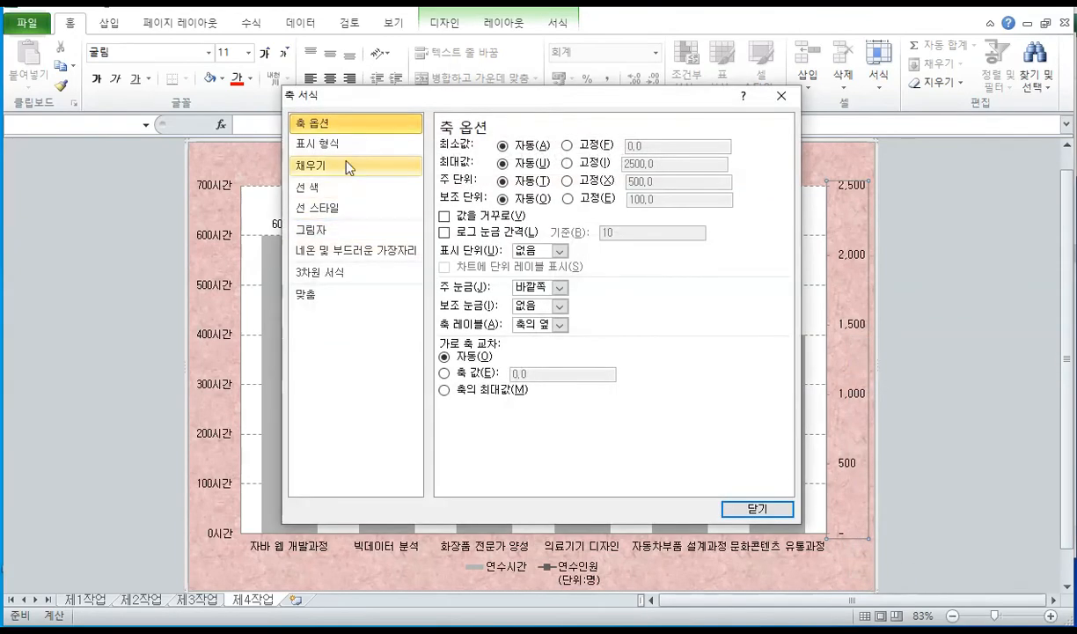
pyautogui.click(342, 147)
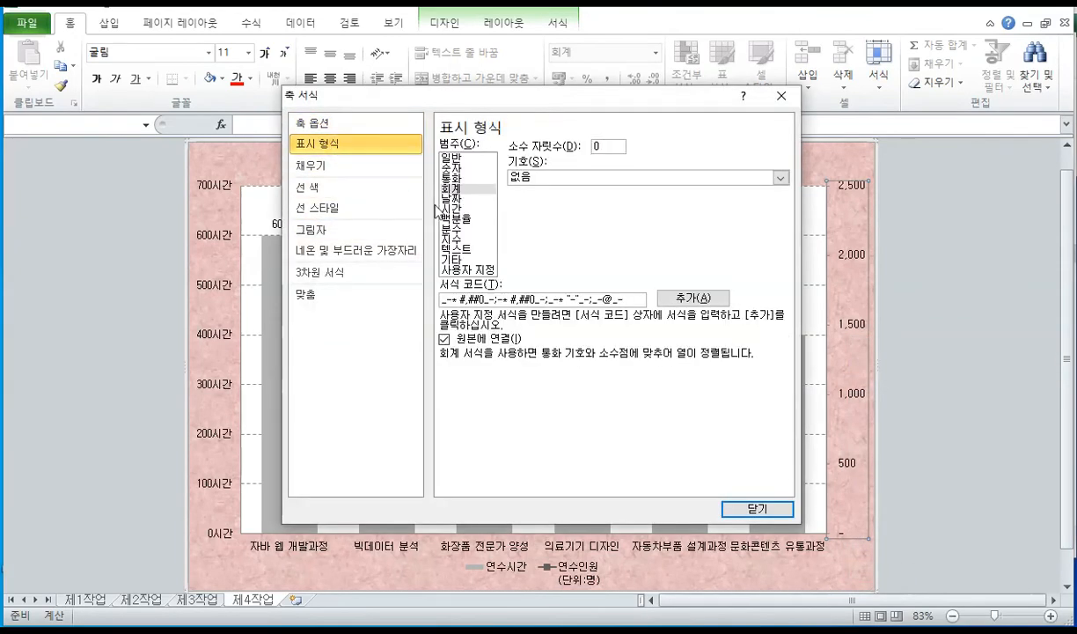
pyautogui.click(468, 269)
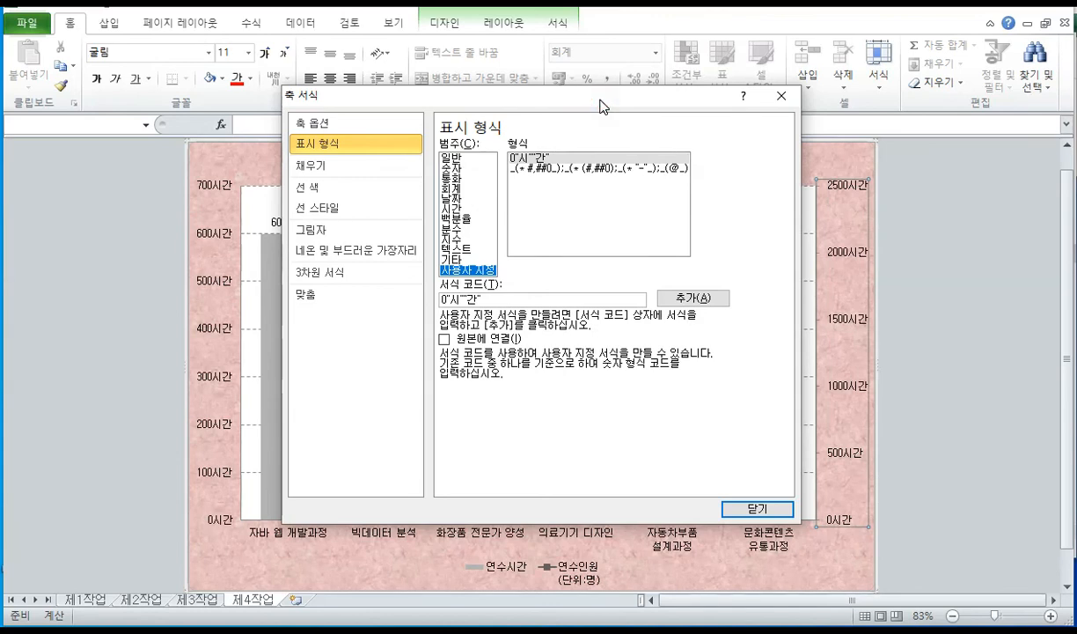
pyautogui.moveTo(598, 105); pyautogui.dragTo(567, 133)
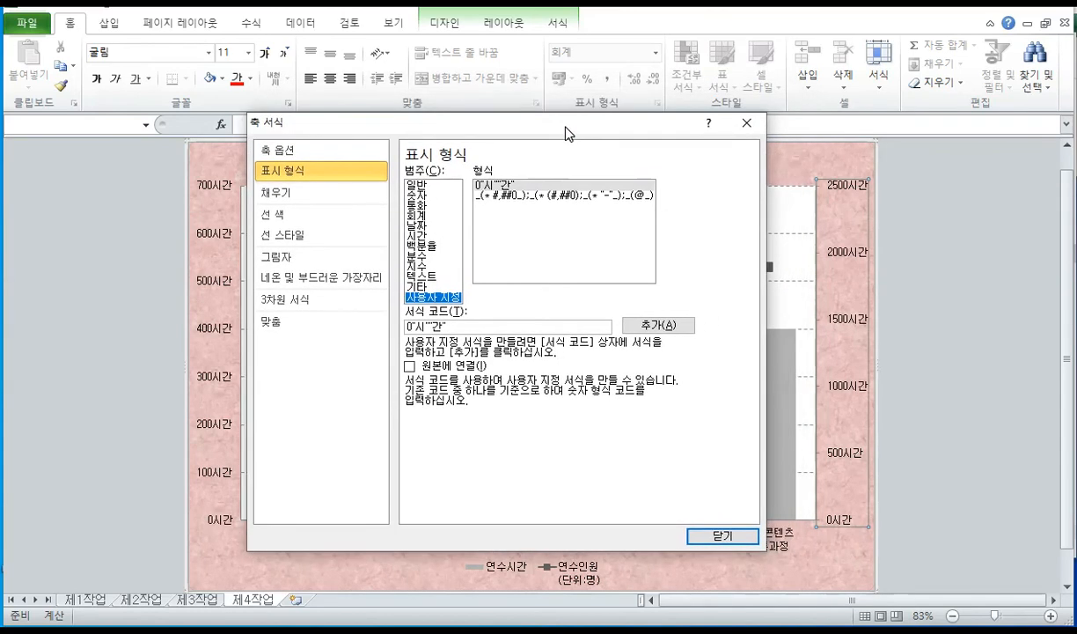
pyautogui.click(420, 195)
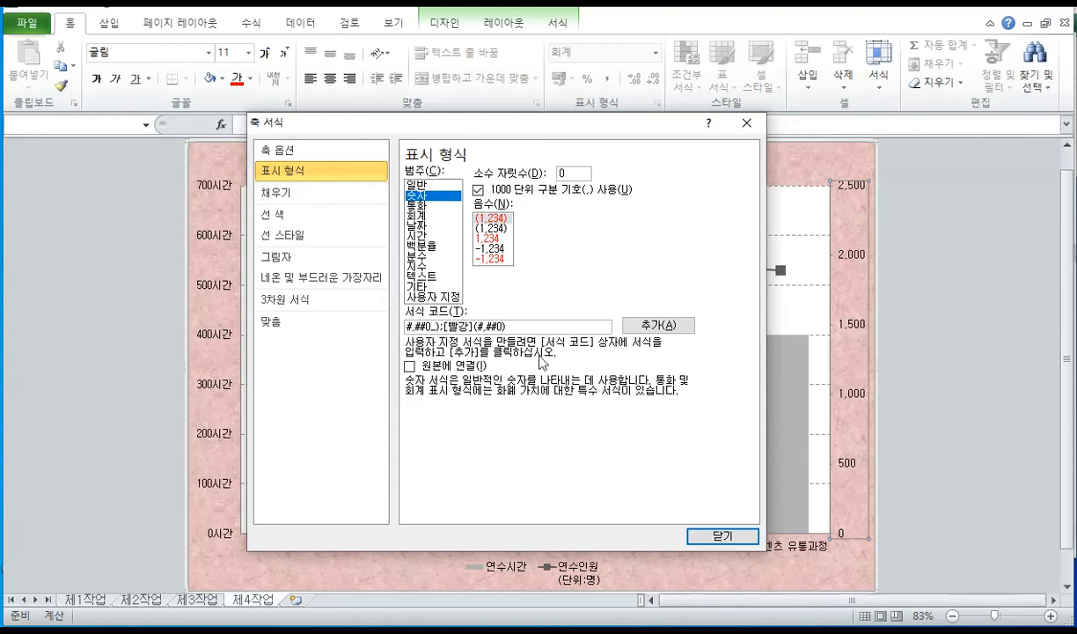
pyautogui.click(717, 535)
pyautogui.click(966, 425)
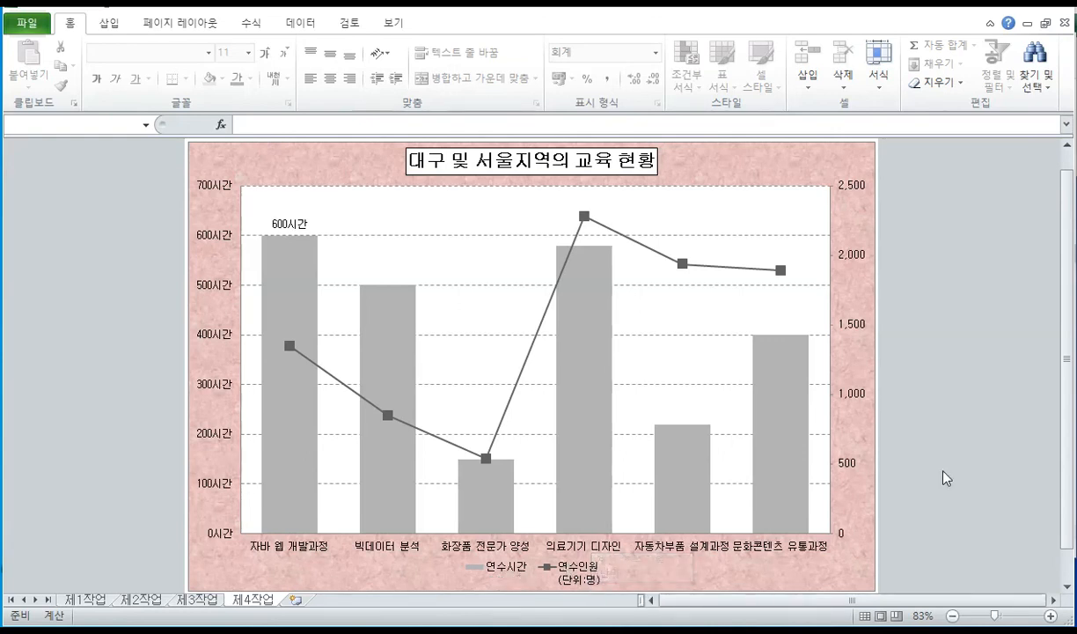
# - Rename the 연수인원 series in the chart's data source as 연수인원(단위:명) on a single line
pyautogui.click(609, 558)
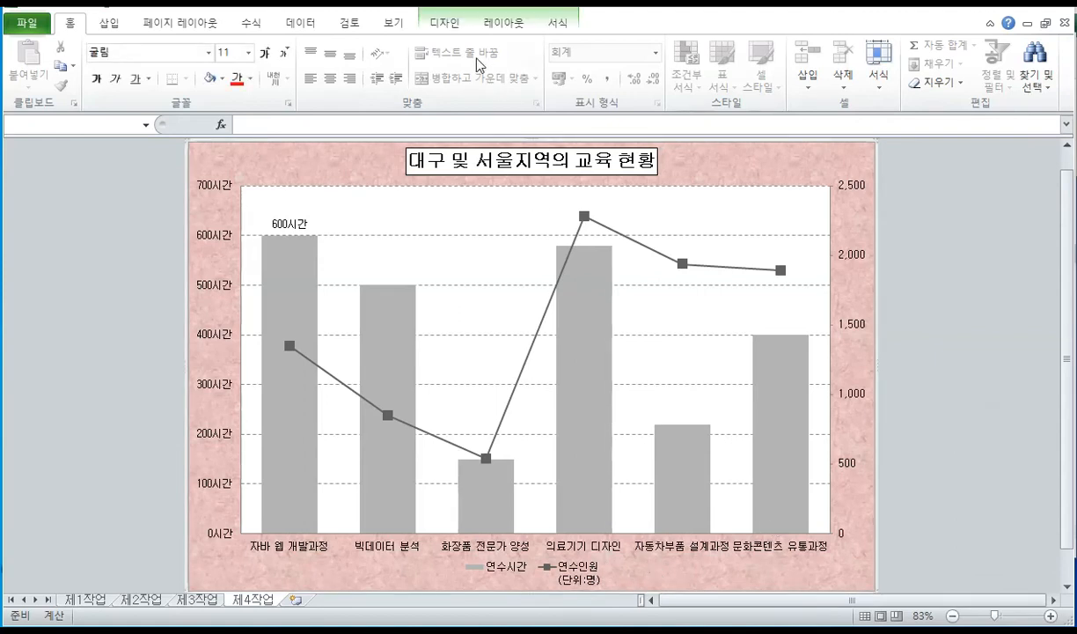
pyautogui.click(435, 26)
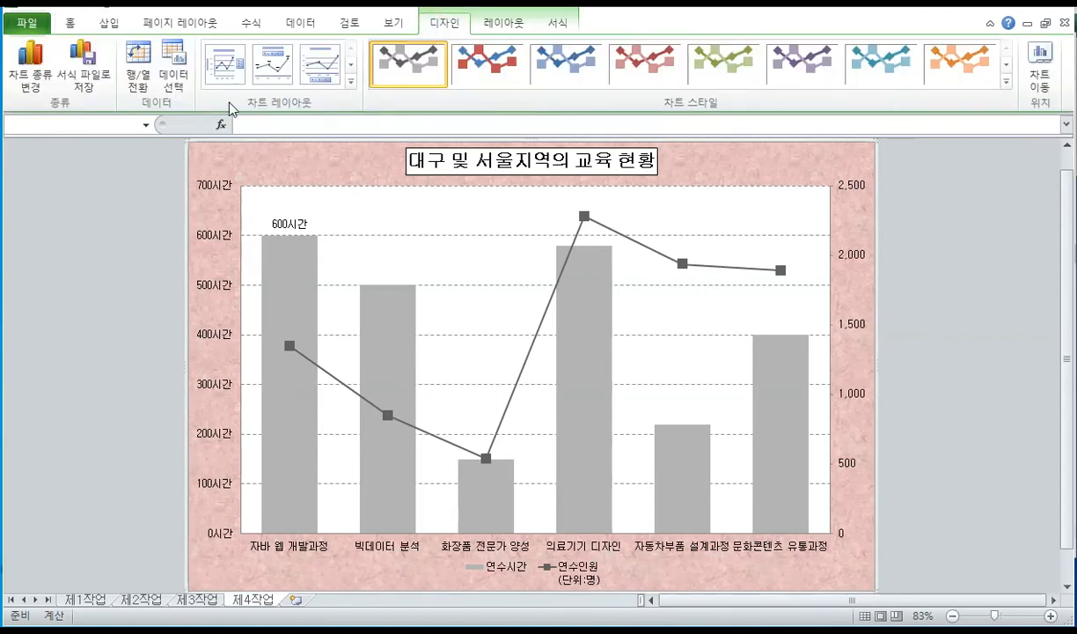
pyautogui.click(175, 76)
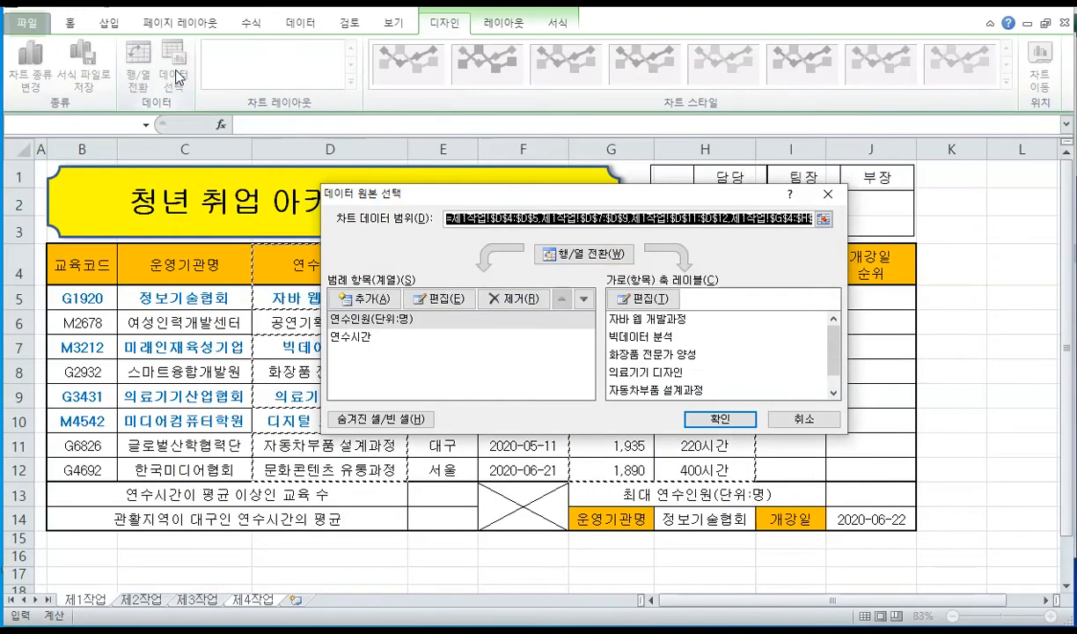
pyautogui.click(366, 324)
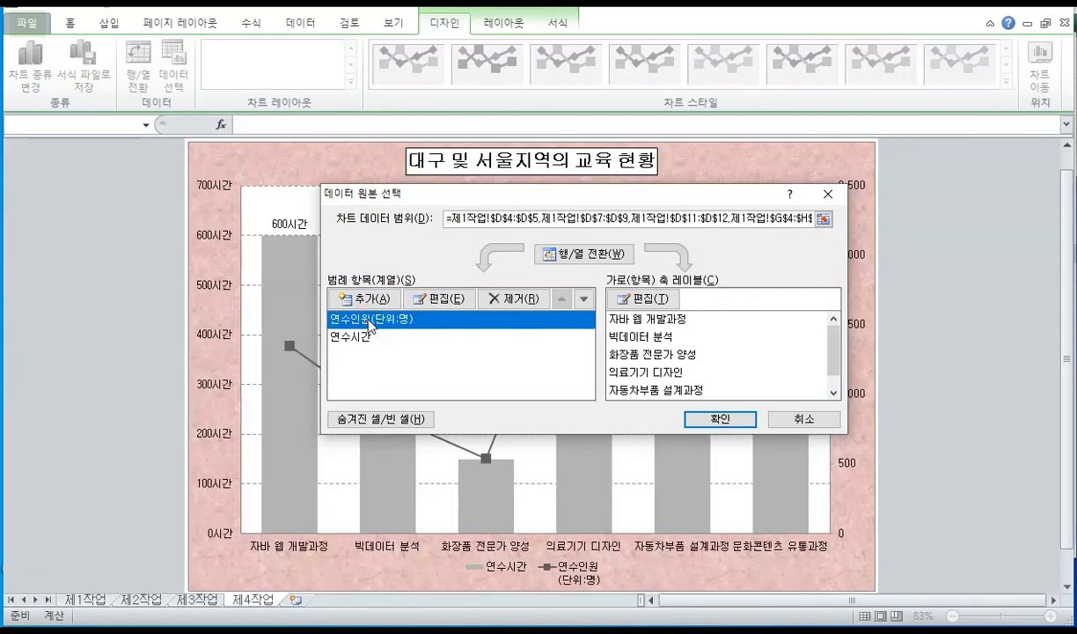
pyautogui.click(438, 298)
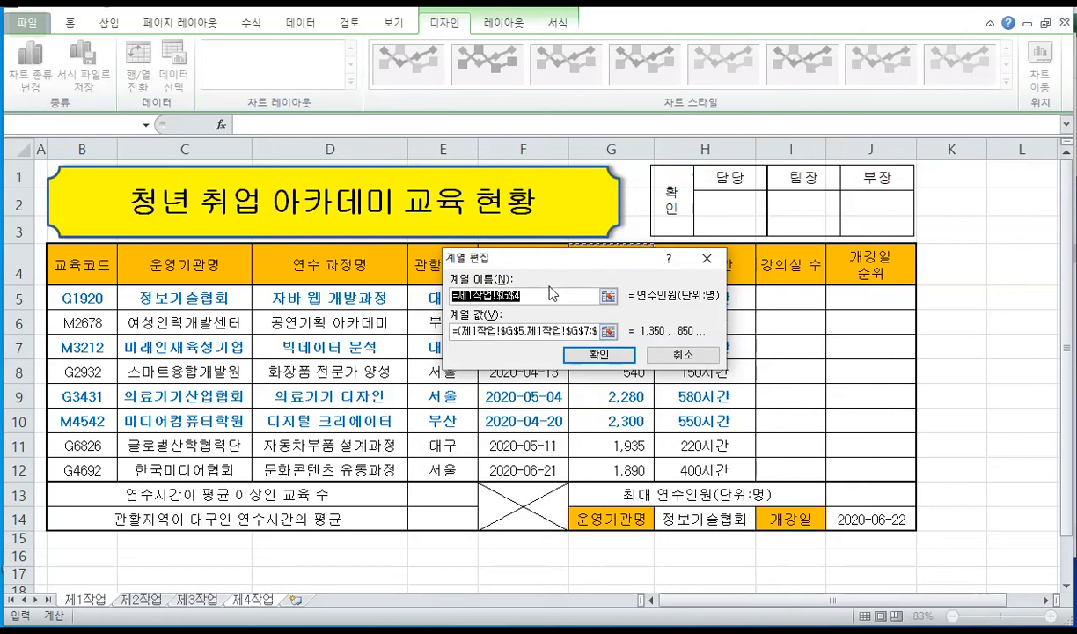
pyautogui.write('ㅇ연수인원')
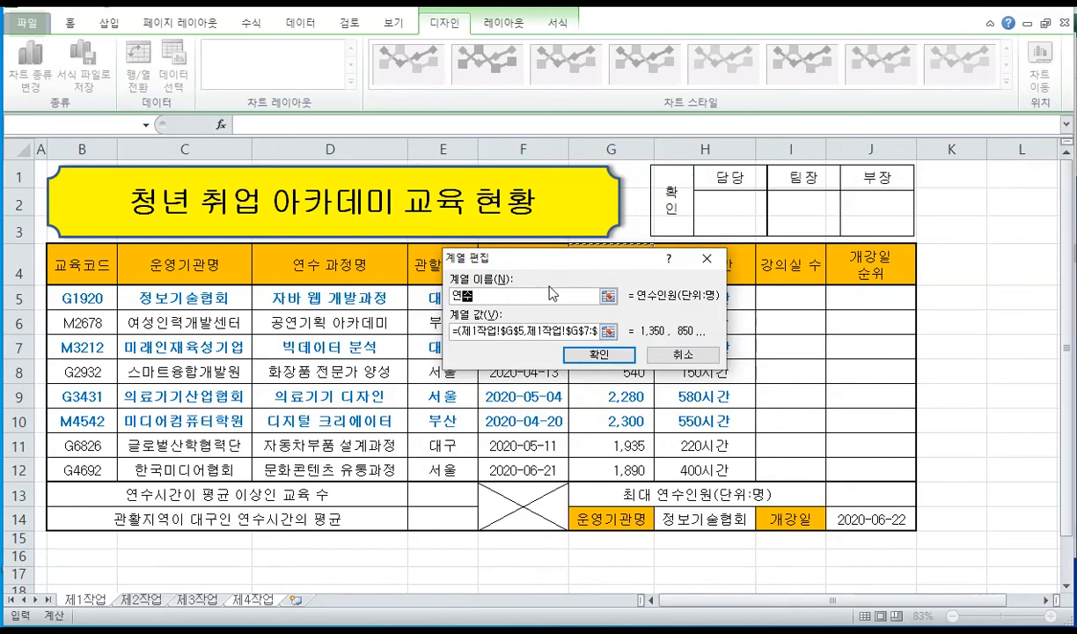
pyautogui.write('(단위:명)')
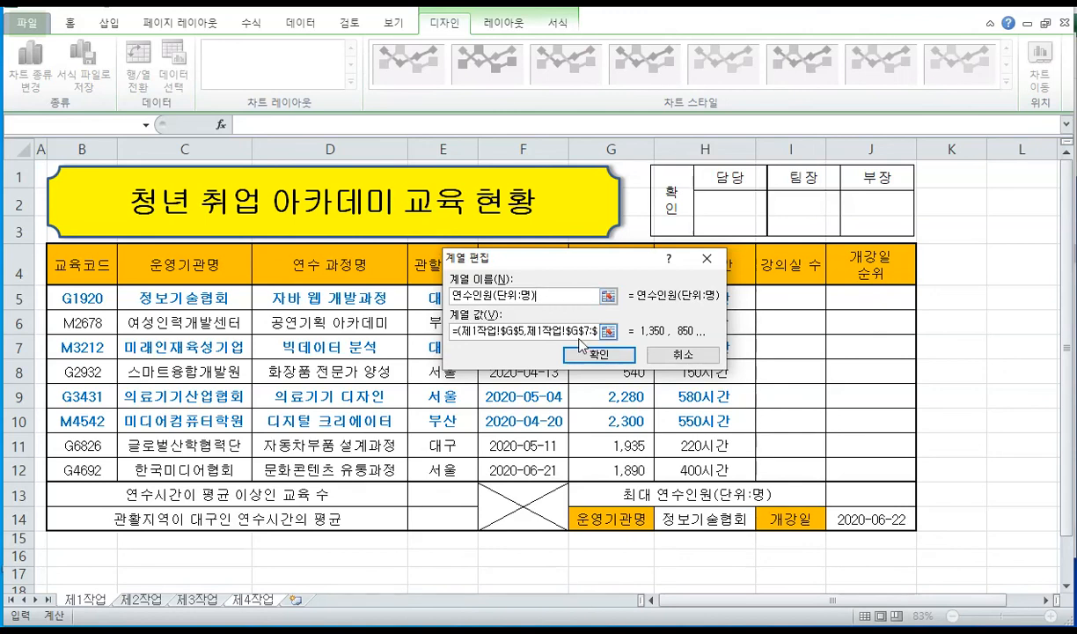
pyautogui.click(596, 356)
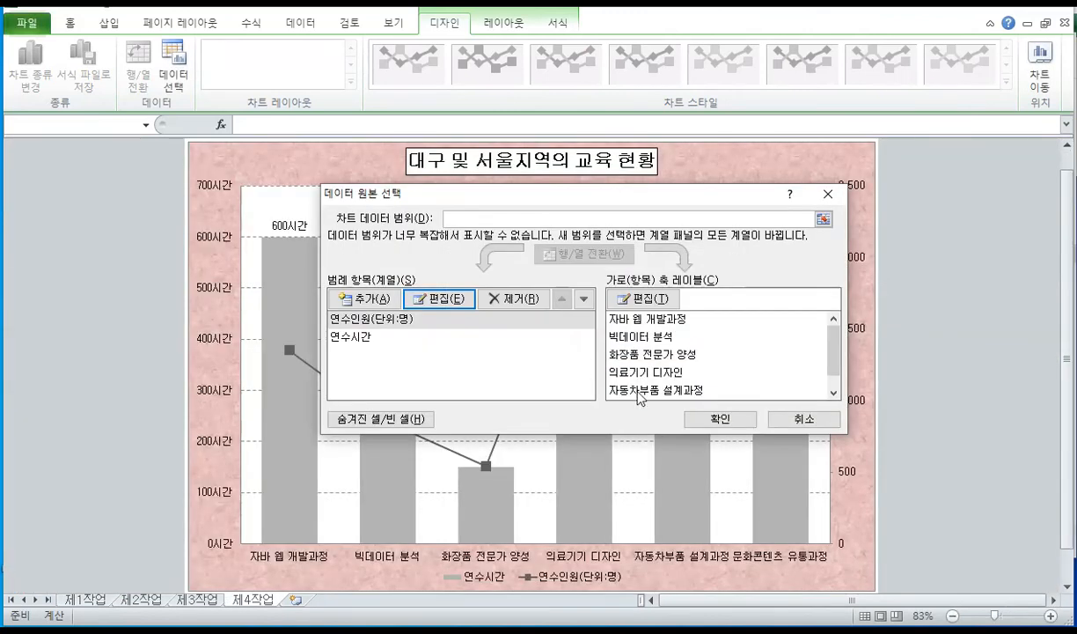
pyautogui.click(712, 418)
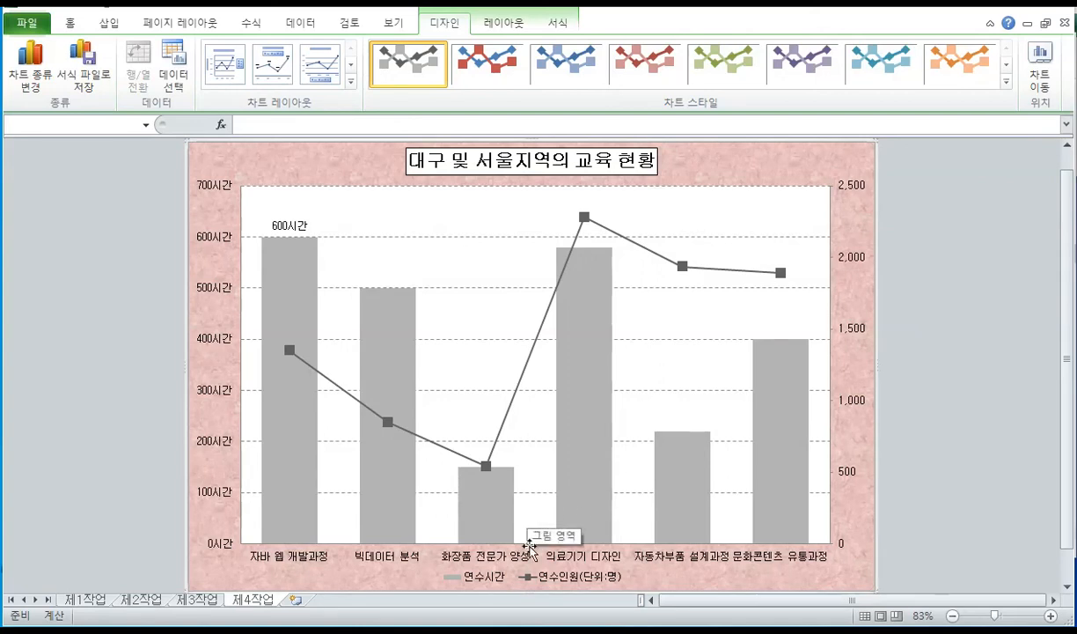
# - Check the series name of the 연수인원(단위:명) legend entry in the chart's data source
pyautogui.click(545, 582)
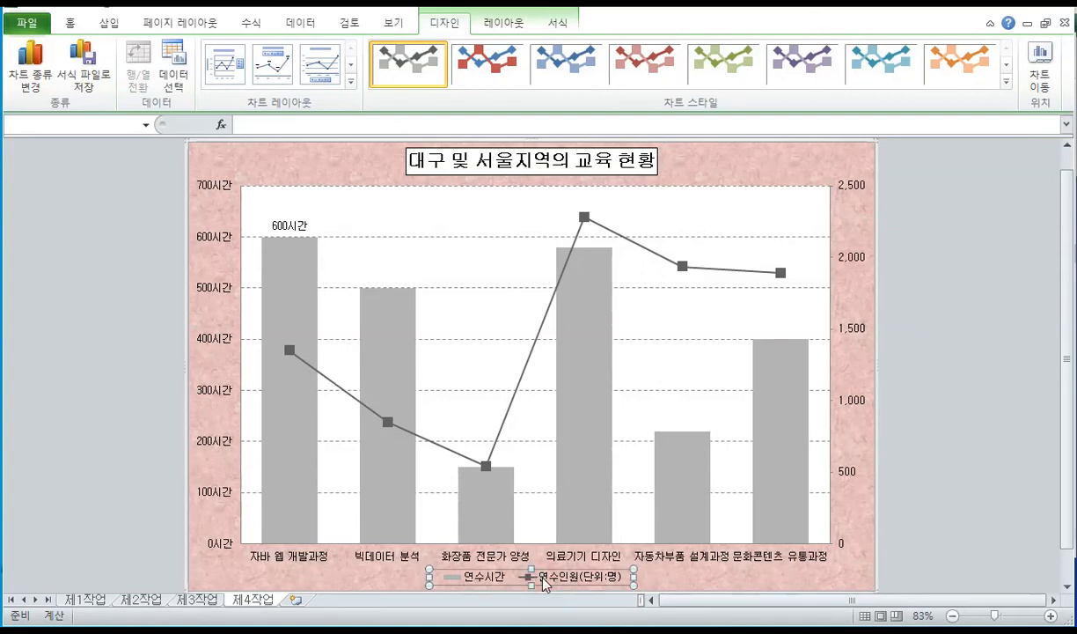
pyautogui.click(179, 81)
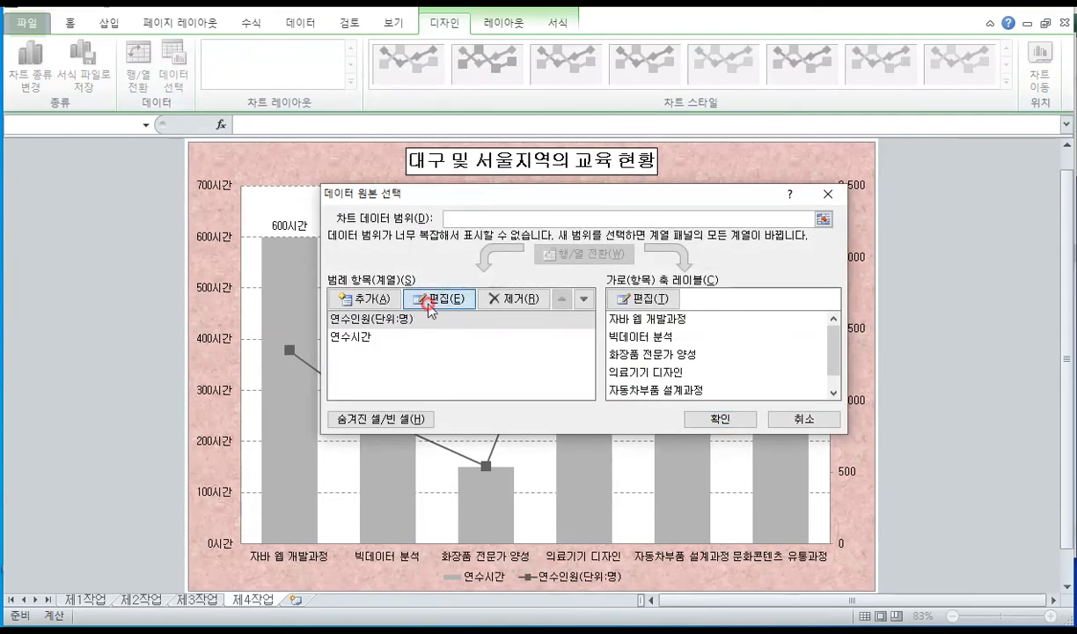
pyautogui.click(432, 298)
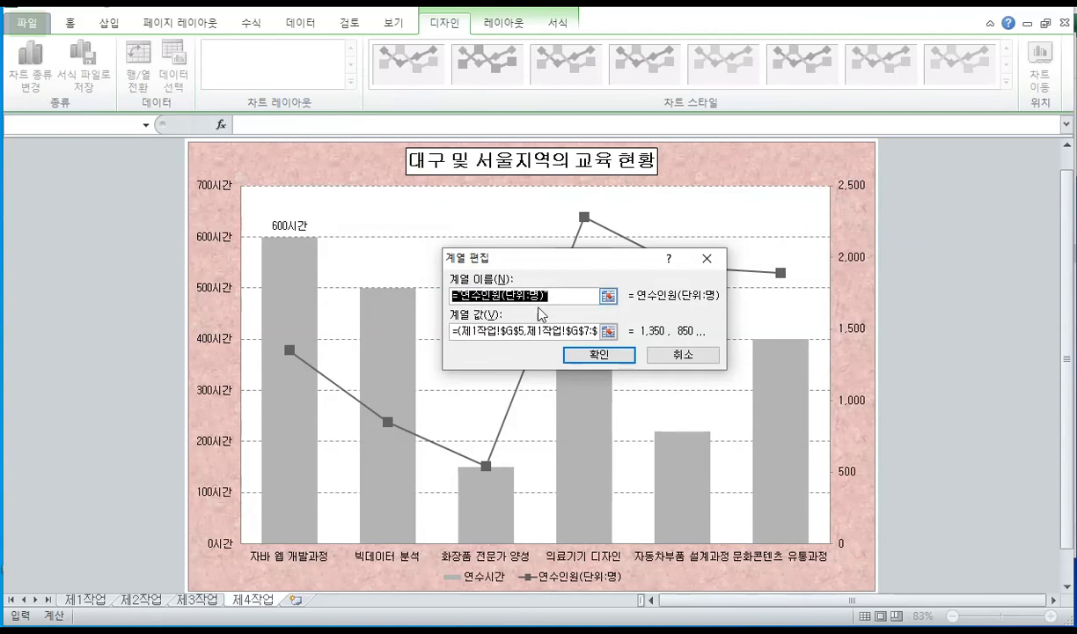
pyautogui.click(605, 355)
pyautogui.click(720, 419)
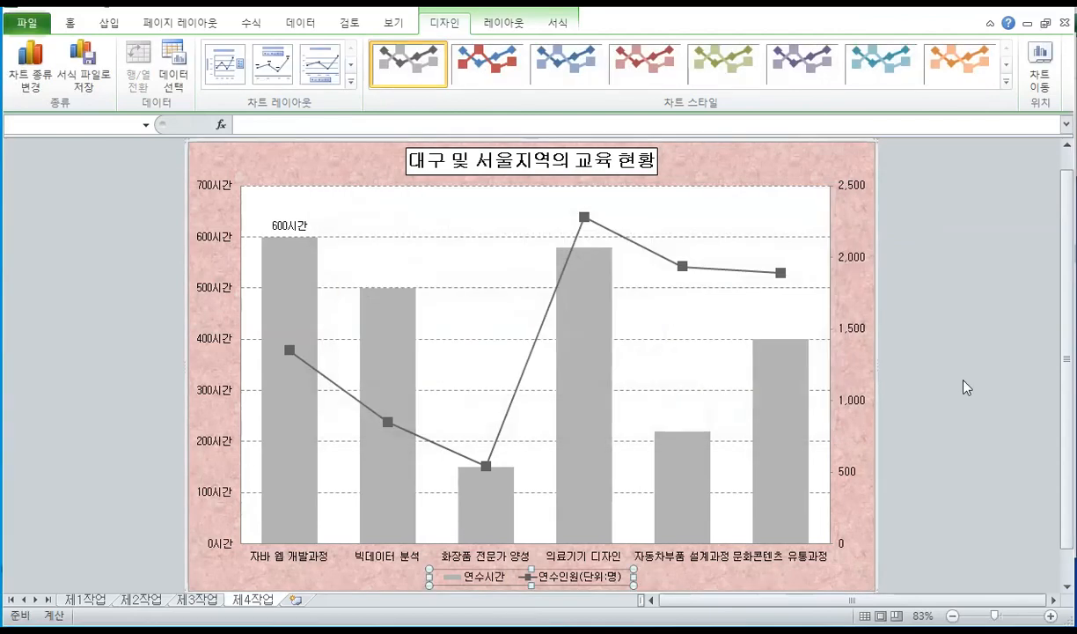
pyautogui.click(963, 379)
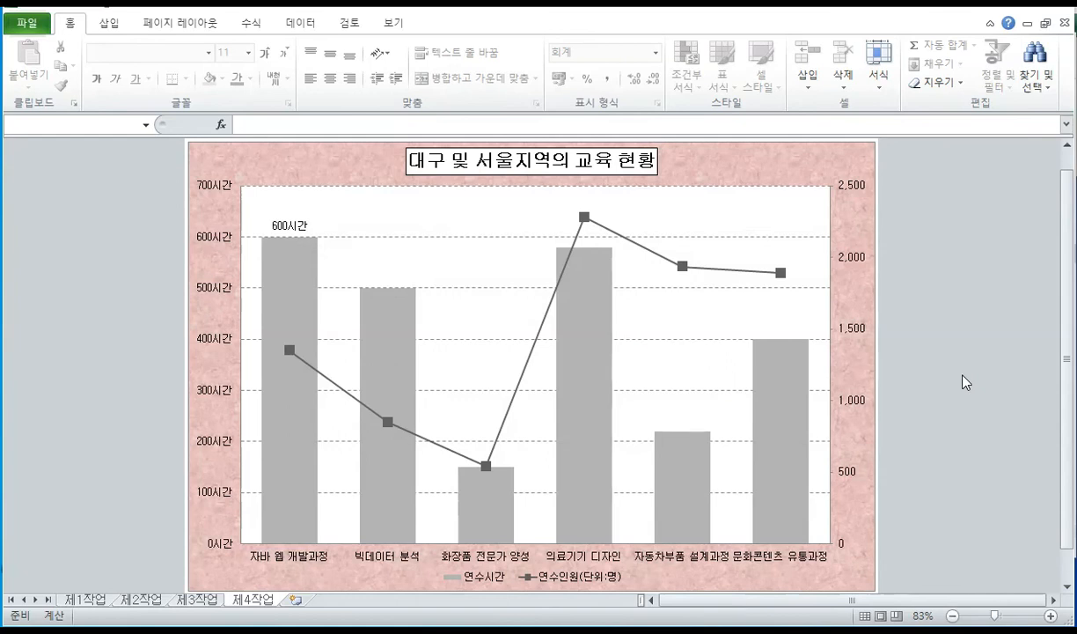
# - Draw a rounded rectangular callout about 2.81 cm wide and 1.43 cm high inside the chart, with its tail pointing at the 600시간 data label
pyautogui.click(106, 24)
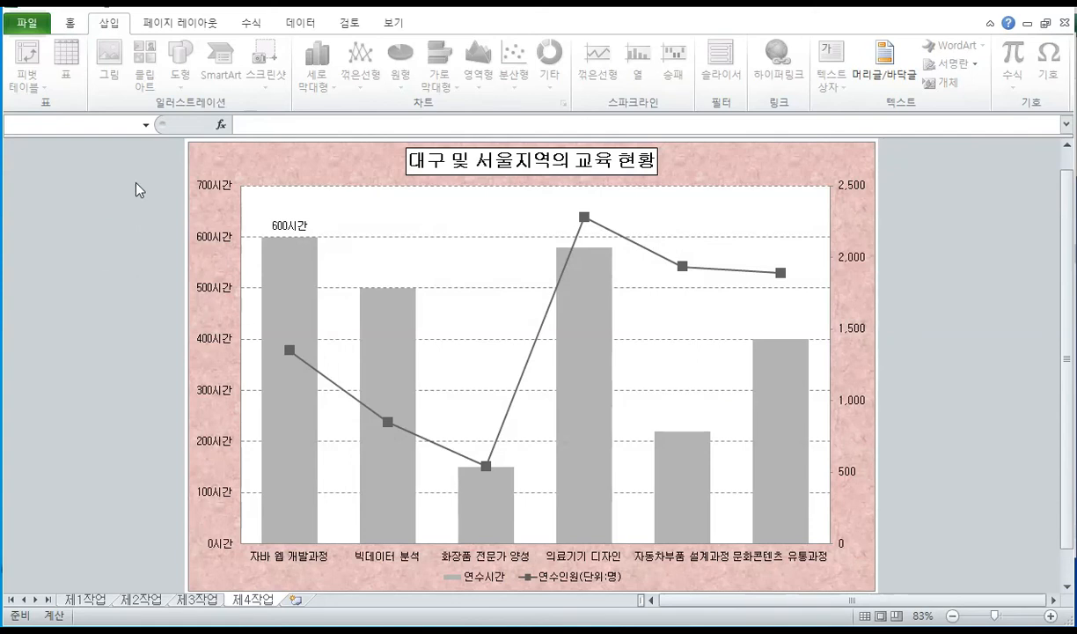
pyautogui.click(275, 185)
pyautogui.click(181, 60)
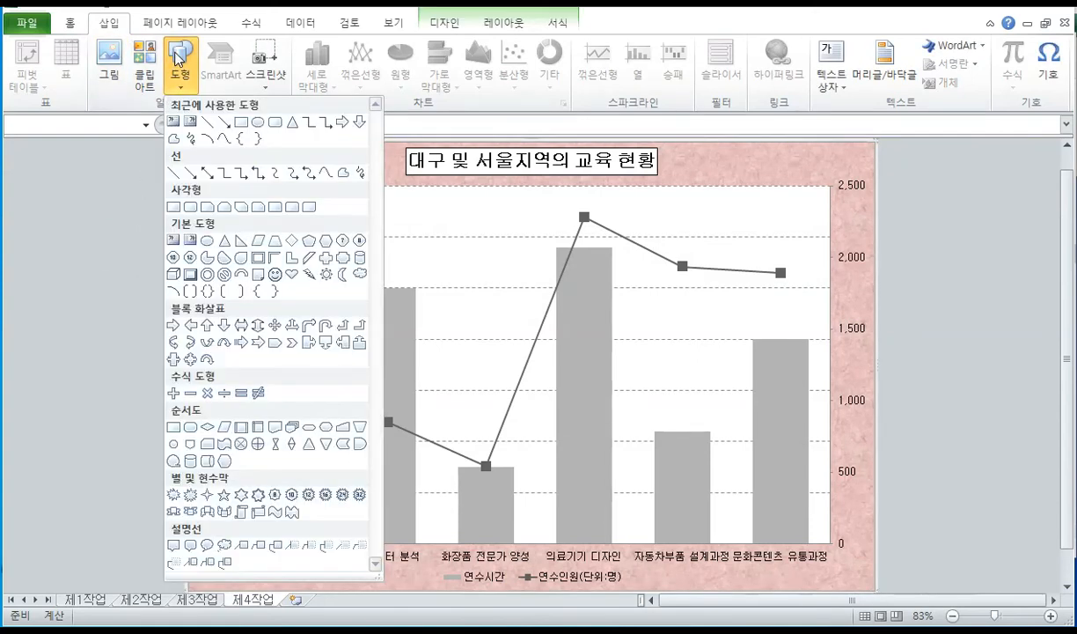
pyautogui.click(191, 547)
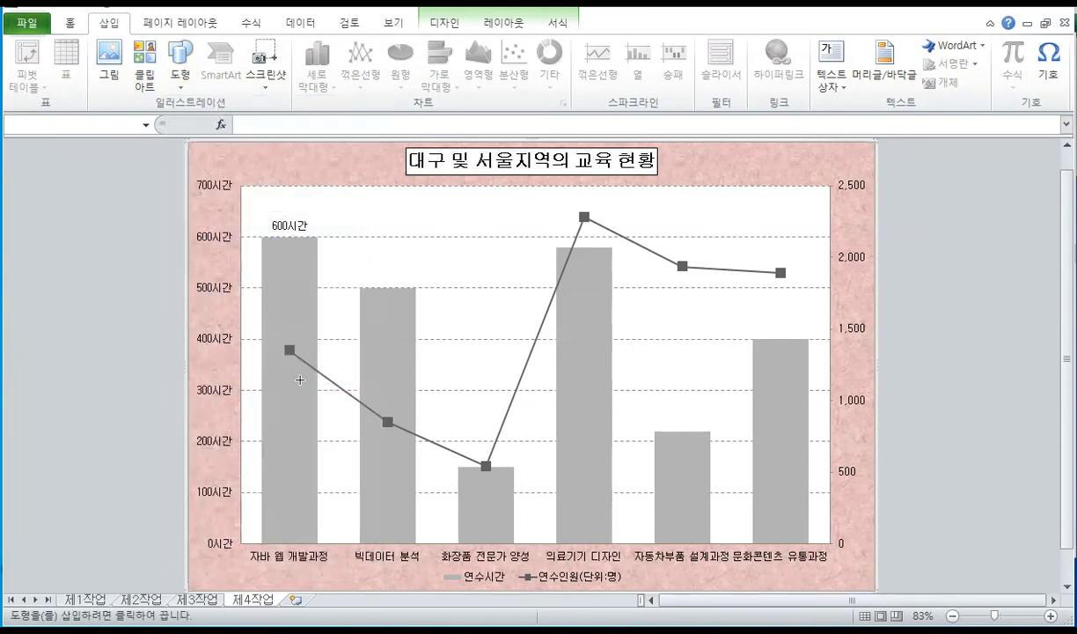
pyautogui.moveTo(341, 198); pyautogui.dragTo(418, 235)
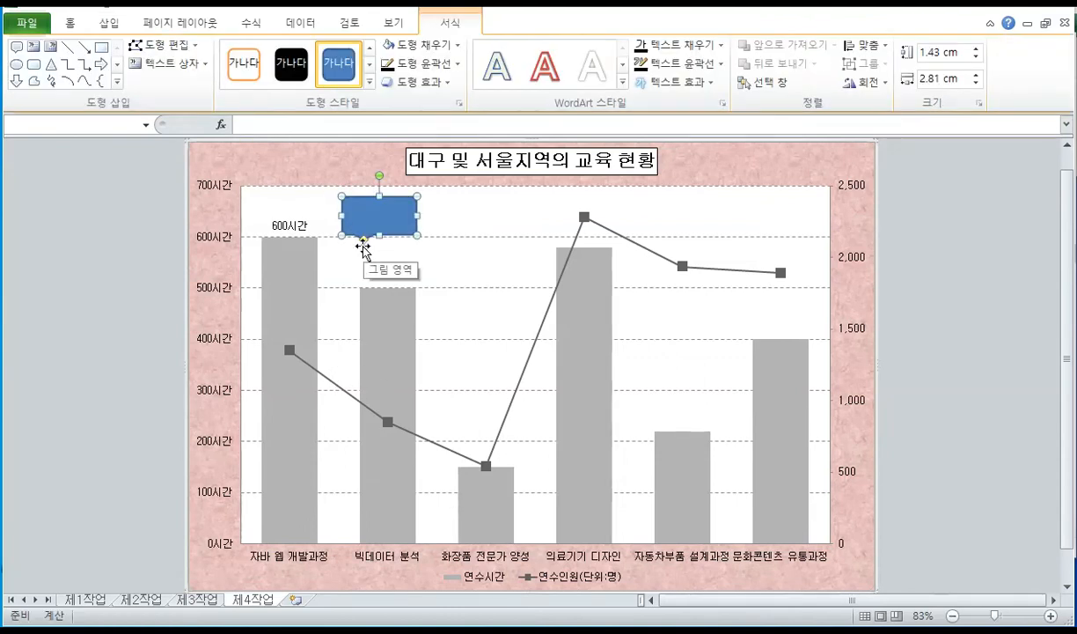
pyautogui.moveTo(364, 238); pyautogui.dragTo(318, 227)
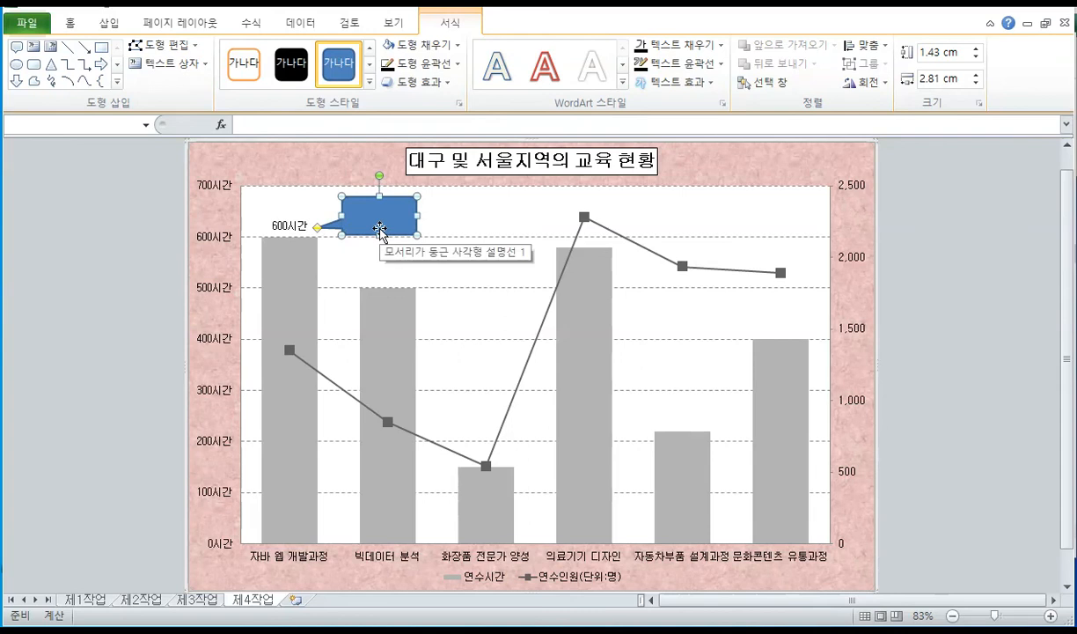
# - Enter the text 최다 연수시간 in the callout on two lines, breaking after 최다
pyautogui.write('ㅊ다')
pyautogui.press('Return')
pyautogui.write('ㅇ')
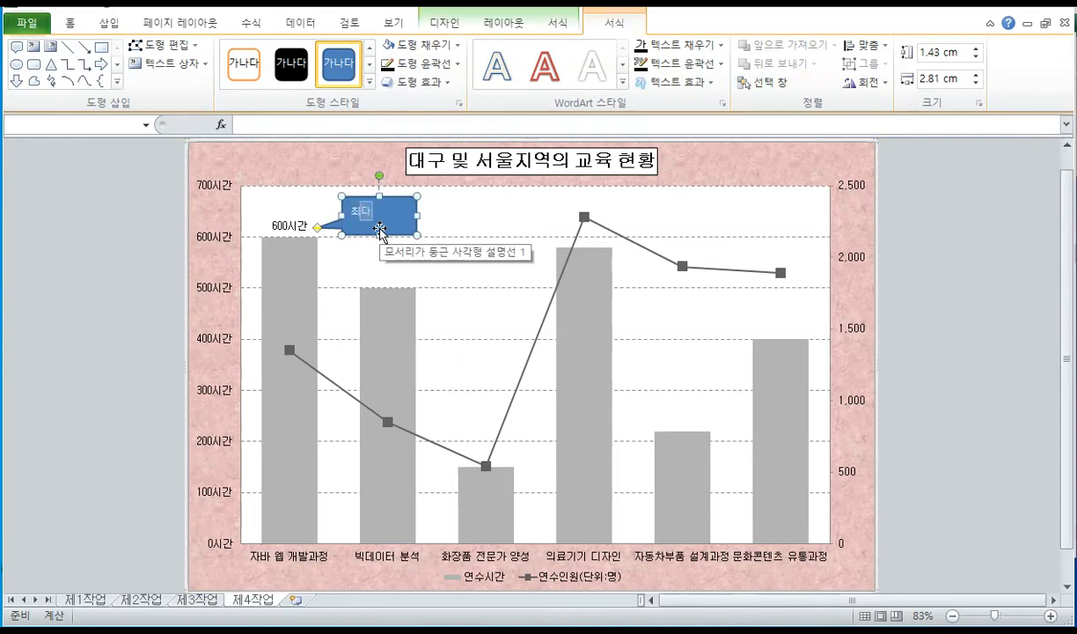
pyautogui.write('연수시간')
# - Resize the callout to about 3 cm wide and 1.63 cm high to fit both text lines, and place the cursor in its text
pyautogui.click(402, 197)
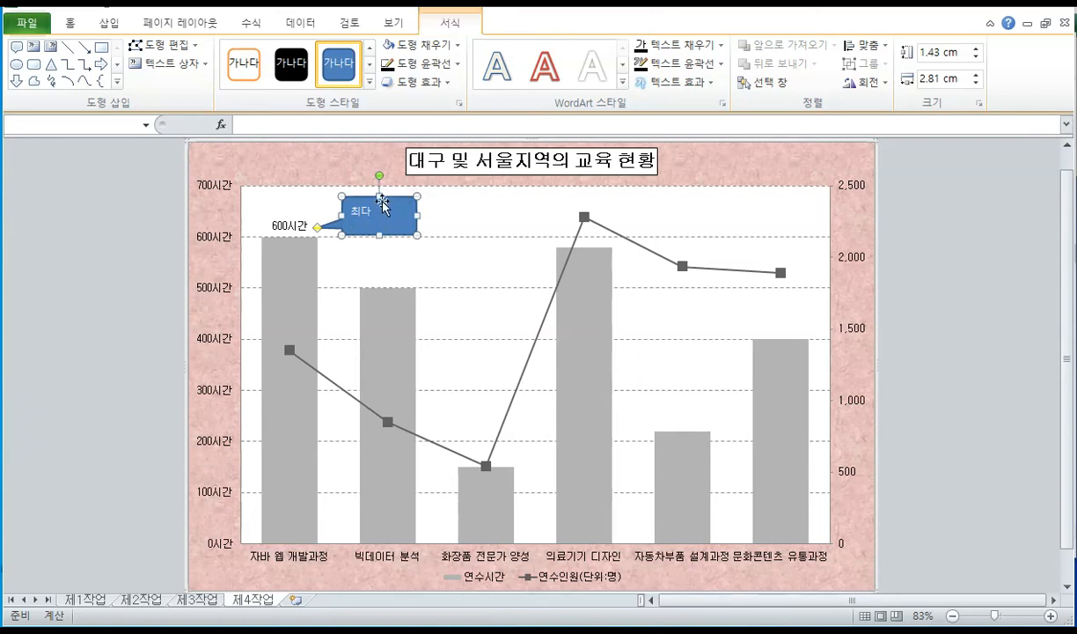
pyautogui.moveTo(414, 204); pyautogui.dragTo(422, 199)
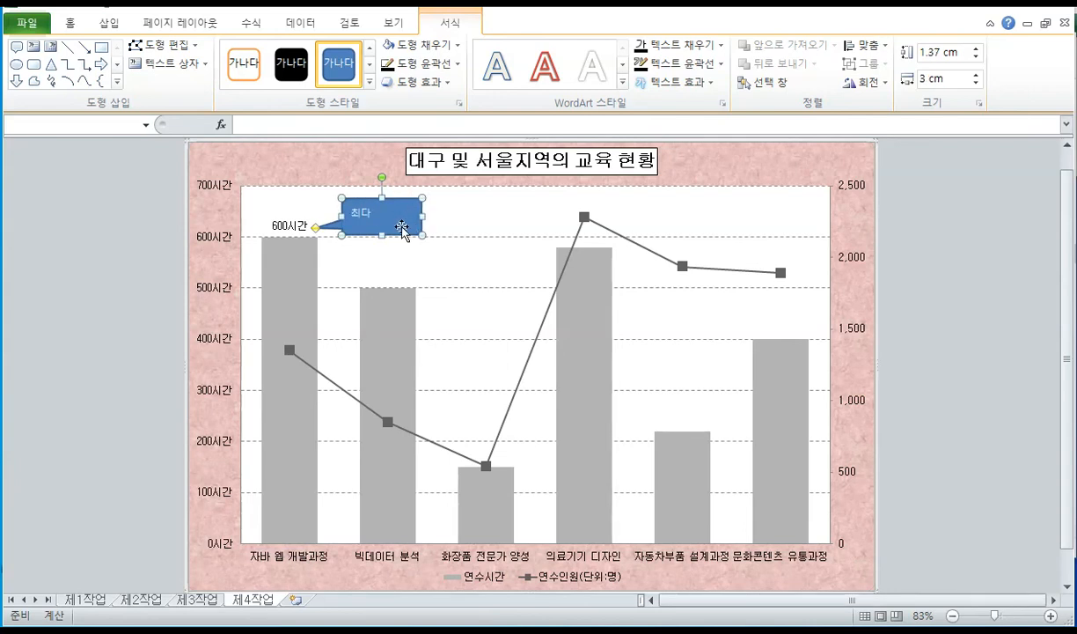
pyautogui.moveTo(385, 233); pyautogui.dragTo(383, 243)
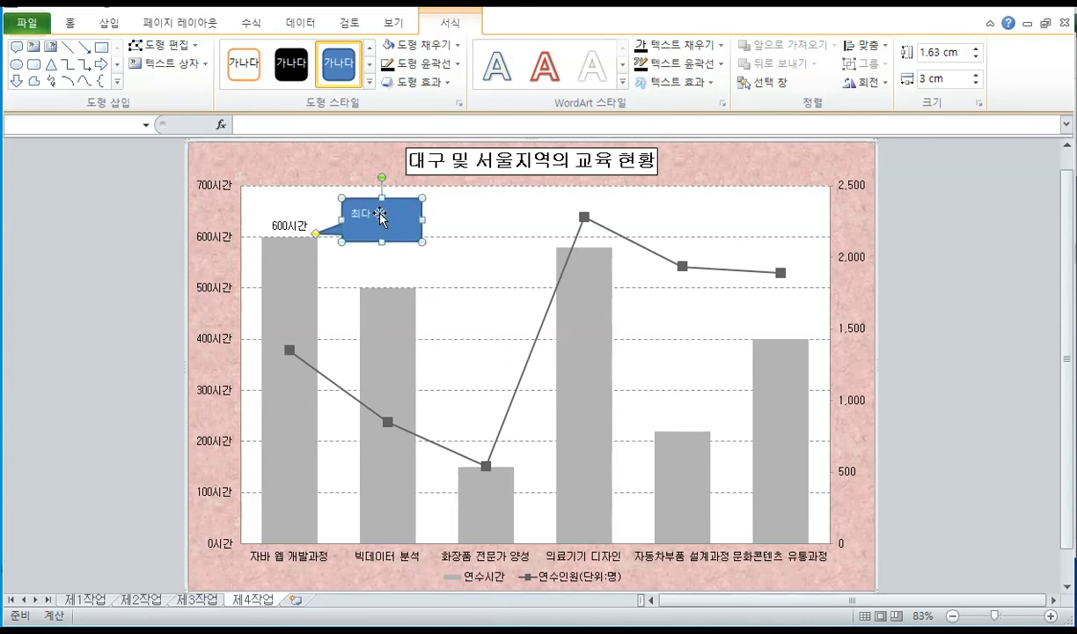
pyautogui.click(378, 216)
pyautogui.click(368, 217)
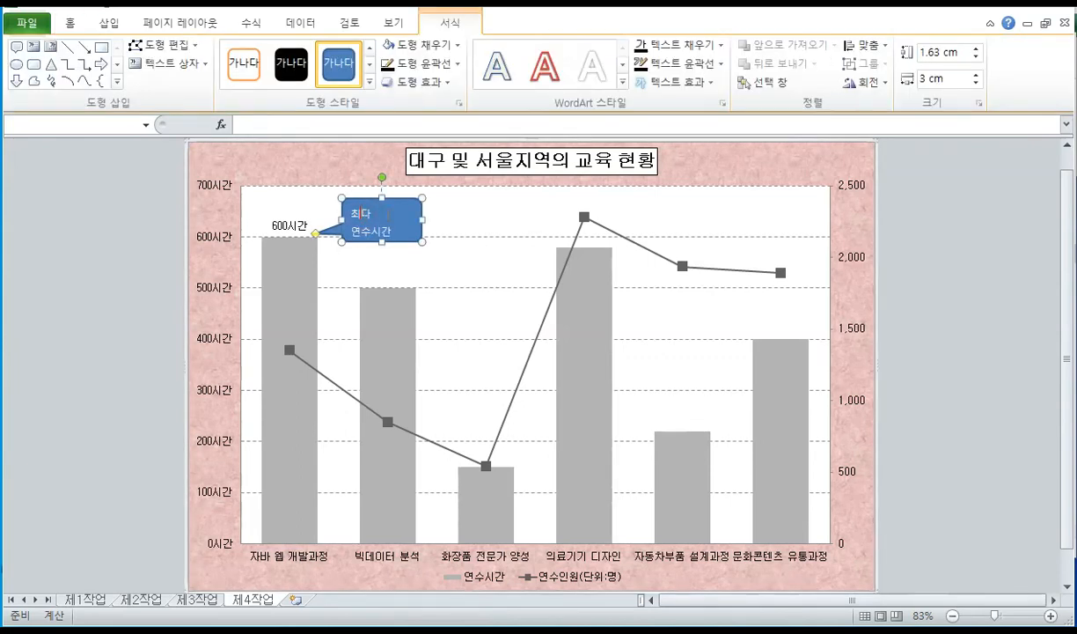